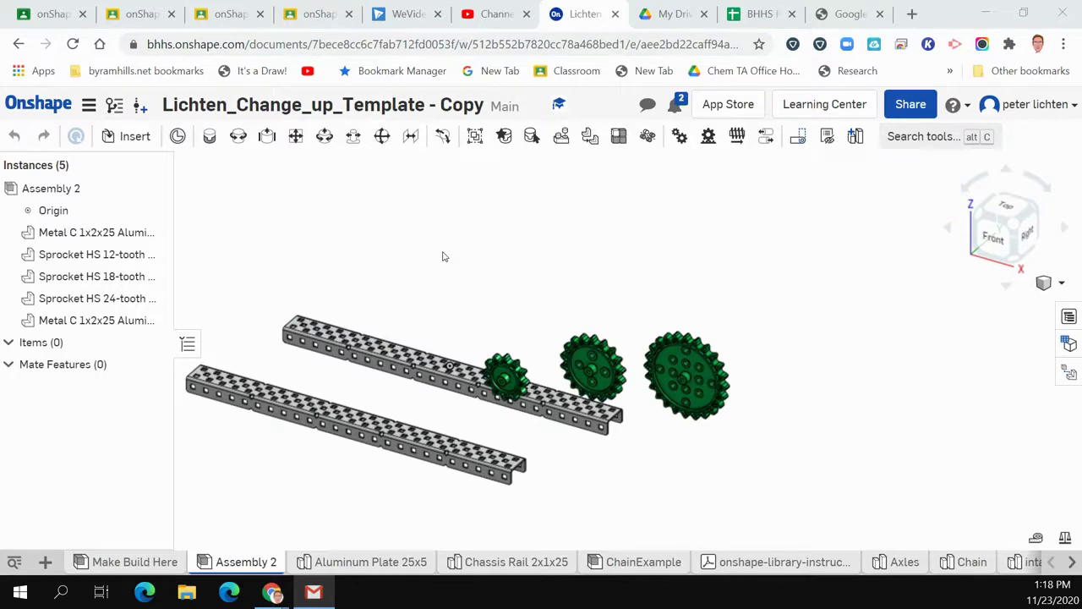
Step: Move the 12-tooth and 18-tooth sprockets clear of the C-channel rails, into the empty space above them
{"action": "right_click_drag", "start_coordinate": [444, 253], "coordinate": [456, 265]}
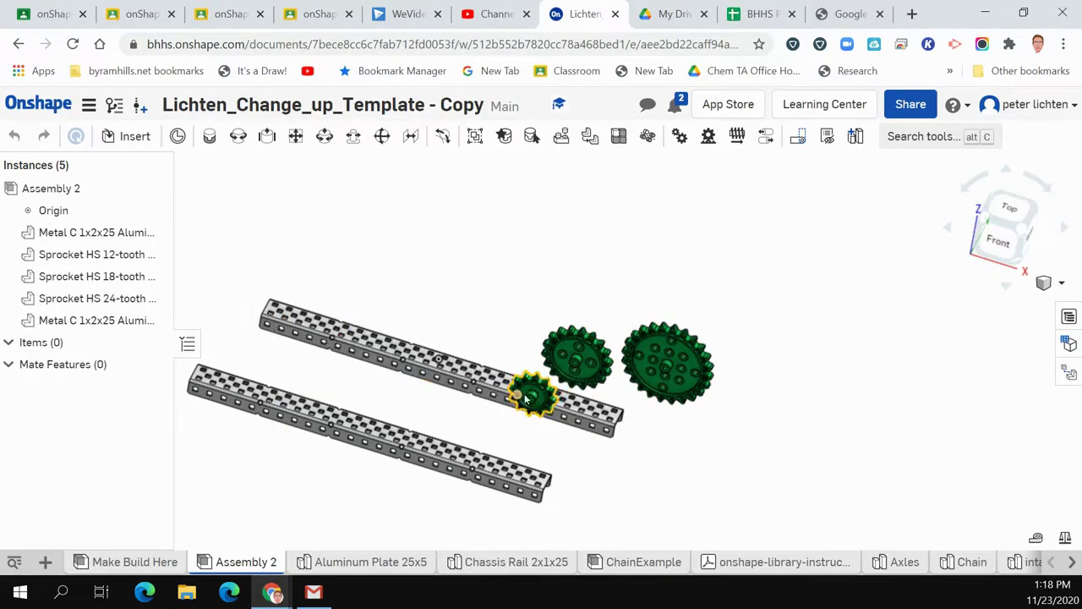
{"action": "left_click_drag", "start_coordinate": [525, 222], "coordinate": [527, 225]}
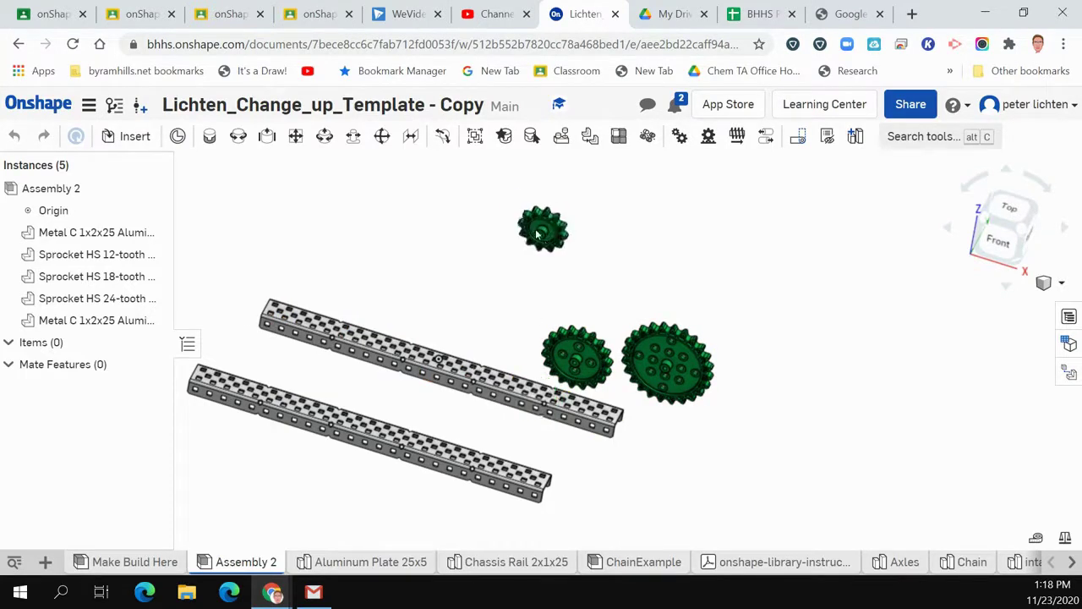
{"action": "left_click_drag", "start_coordinate": [630, 241], "coordinate": [630, 237]}
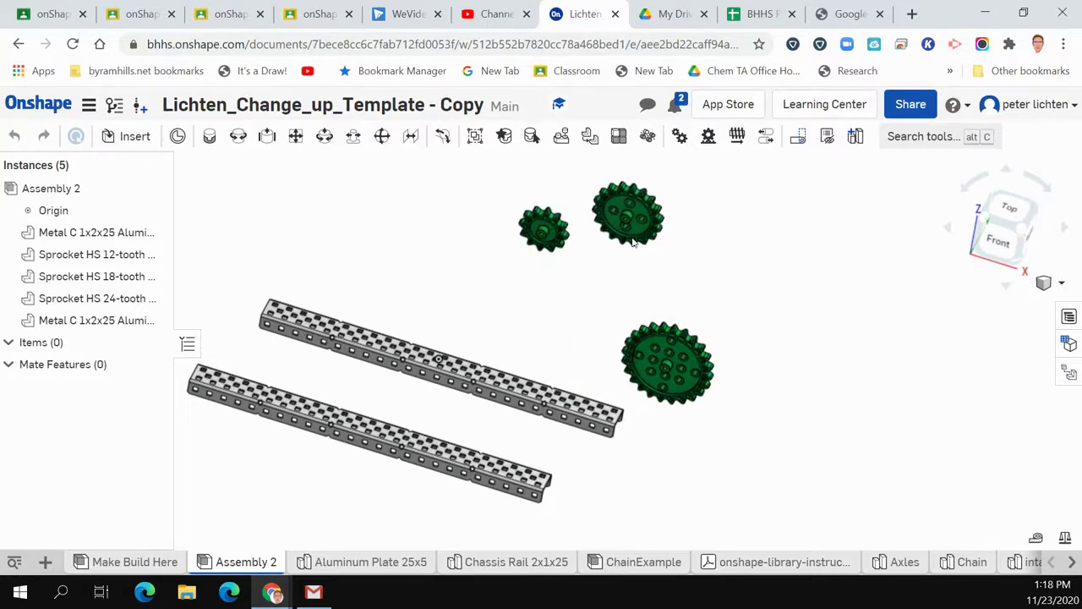
Step: Copy the 24-tooth sprocket and paste a second instance of it into the assembly
{"action": "left_click", "coordinate": [685, 384]}
{"action": "right_click", "coordinate": [567, 302]}
{"action": "key", "text": "Escape"}
{"action": "key", "text": "Escape"}
{"action": "right_click", "coordinate": [652, 349]}
{"action": "left_click", "coordinate": [747, 447]}
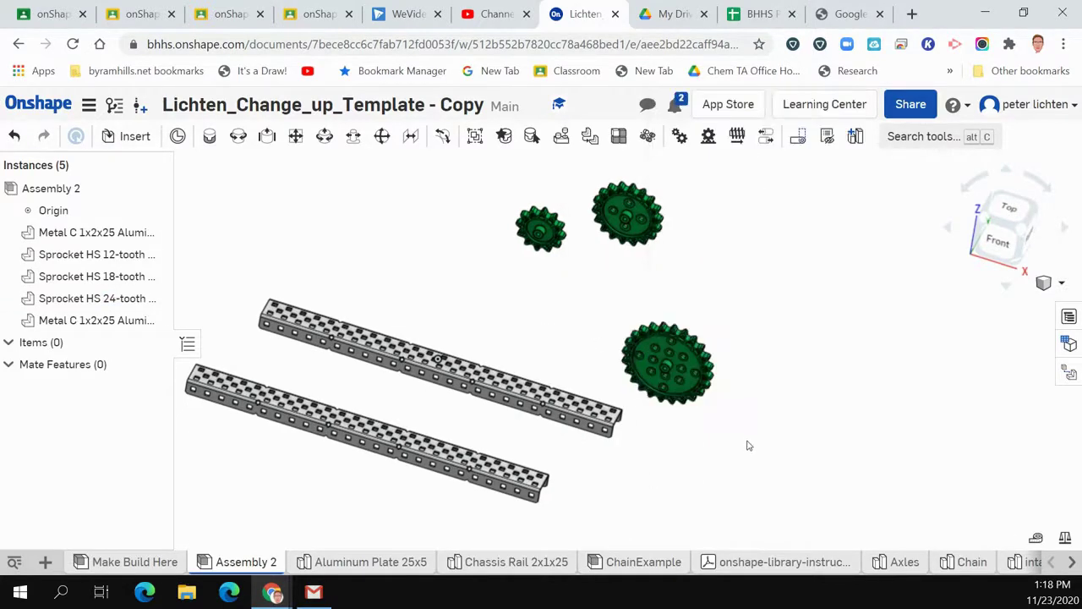
{"action": "key", "text": "ctrl+v"}
{"action": "left_click", "coordinate": [747, 447]}
Step: Add a Revolute mate joining the hub centre of one 24-tooth sprocket to a hole near one end of a Metal C 1x2x25 rail
{"action": "key", "text": "r"}
{"action": "scroll", "coordinate": [688, 413], "scroll_direction": "up", "scroll_amount": 5}
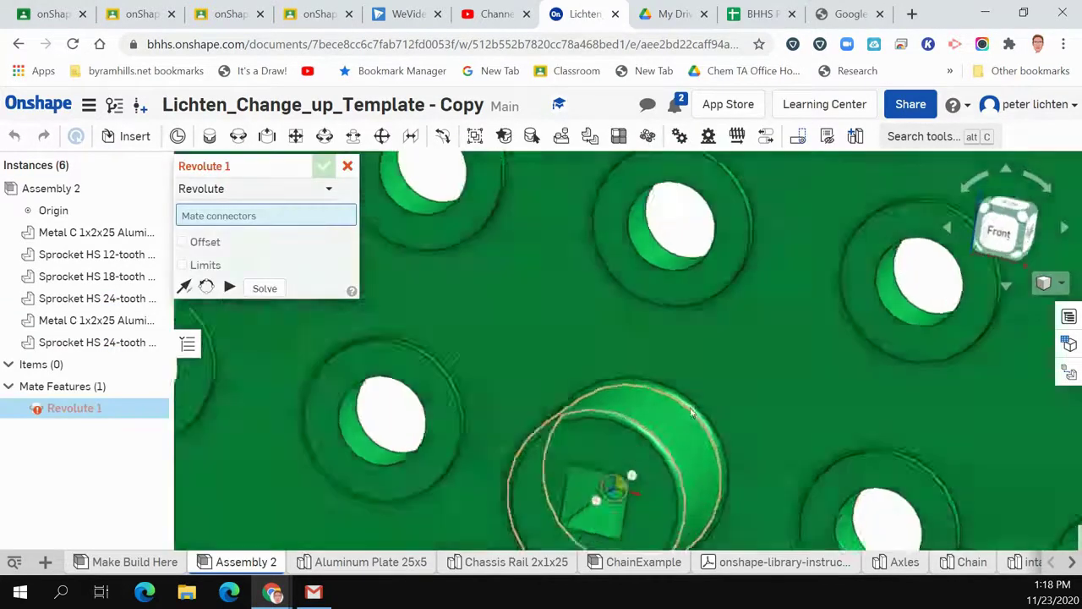
{"action": "left_click", "coordinate": [615, 486]}
{"action": "scroll", "coordinate": [615, 485], "scroll_direction": "down", "scroll_amount": 5}
{"action": "right_click_drag", "start_coordinate": [614, 486], "coordinate": [375, 406]}
{"action": "scroll", "coordinate": [389, 508], "scroll_direction": "up", "scroll_amount": 5}
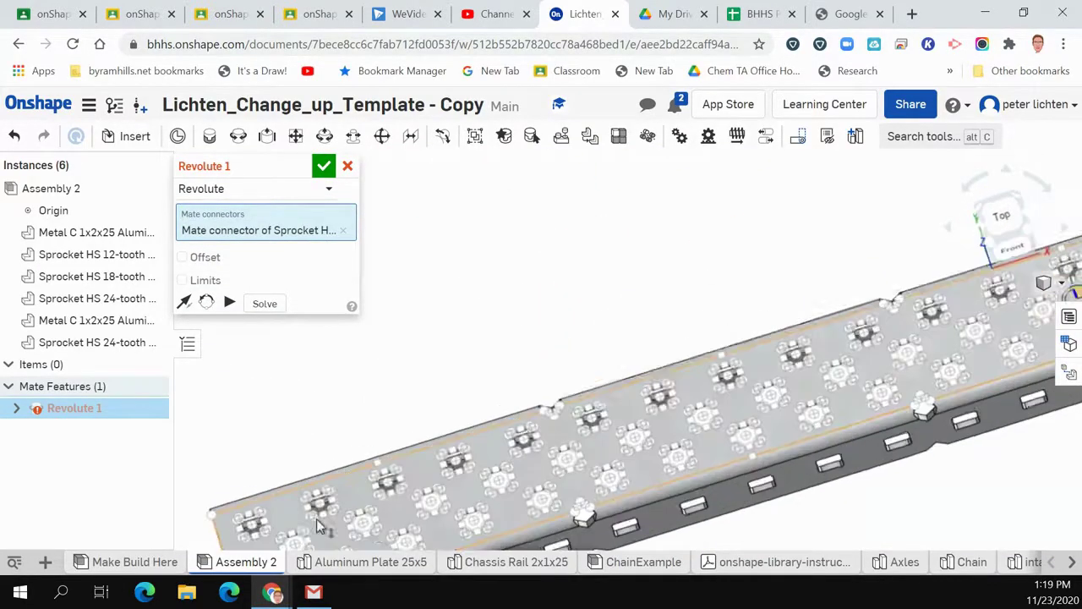
{"action": "left_click", "coordinate": [363, 520]}
{"action": "scroll", "coordinate": [363, 520], "scroll_direction": "down", "scroll_amount": 5}
{"action": "left_click", "coordinate": [487, 500]}
{"action": "right_click_drag", "start_coordinate": [333, 449], "coordinate": [314, 243]}
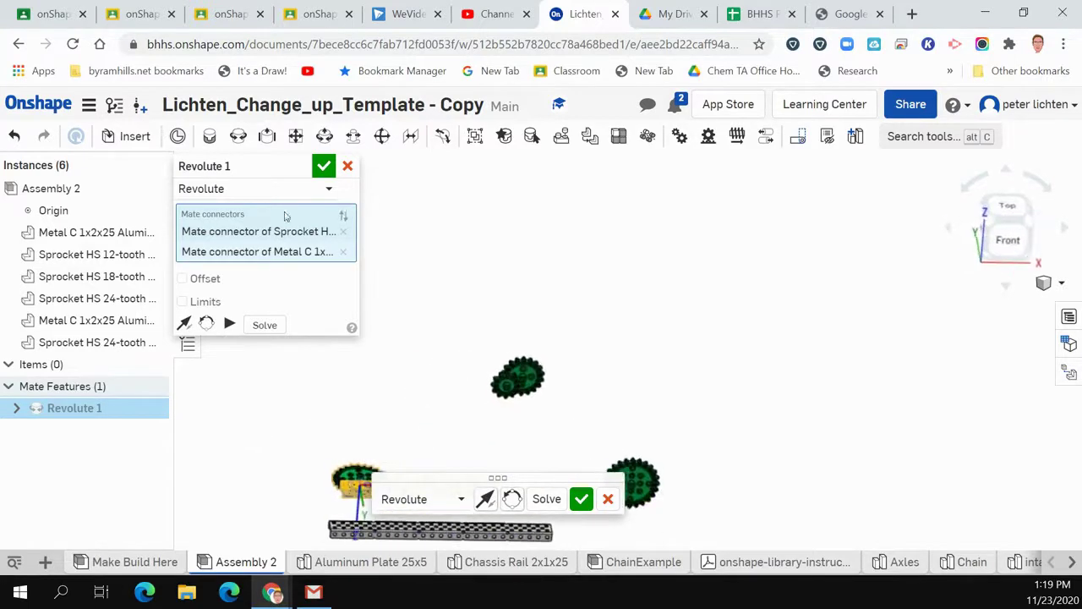
{"action": "left_click", "coordinate": [324, 166]}
Step: Add a Revolute mate joining the other 24-tooth sprocket's hub to a hole near the opposite end of the same rail
{"action": "left_click", "coordinate": [267, 136]}
{"action": "scroll", "coordinate": [666, 487], "scroll_direction": "up", "scroll_amount": 10}
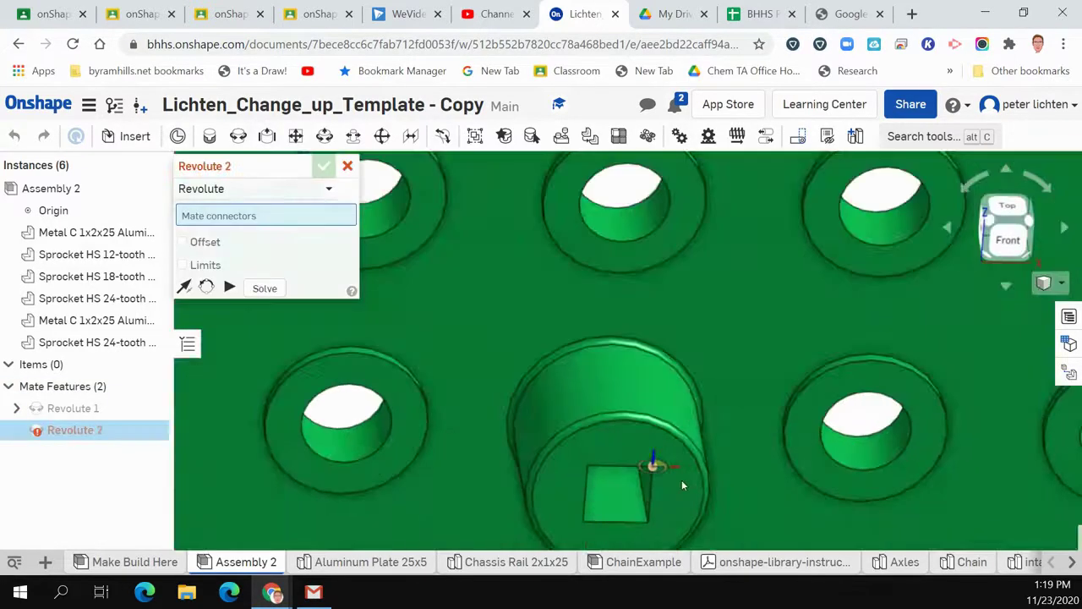
{"action": "left_click", "coordinate": [671, 490]}
{"action": "scroll", "coordinate": [671, 490], "scroll_direction": "down", "scroll_amount": 10}
{"action": "right_click_drag", "start_coordinate": [568, 474], "coordinate": [578, 492]}
{"action": "scroll", "coordinate": [581, 490], "scroll_direction": "up", "scroll_amount": 5}
{"action": "right_click_drag", "start_coordinate": [687, 478], "coordinate": [652, 452]}
{"action": "scroll", "coordinate": [752, 474], "scroll_direction": "up", "scroll_amount": 5}
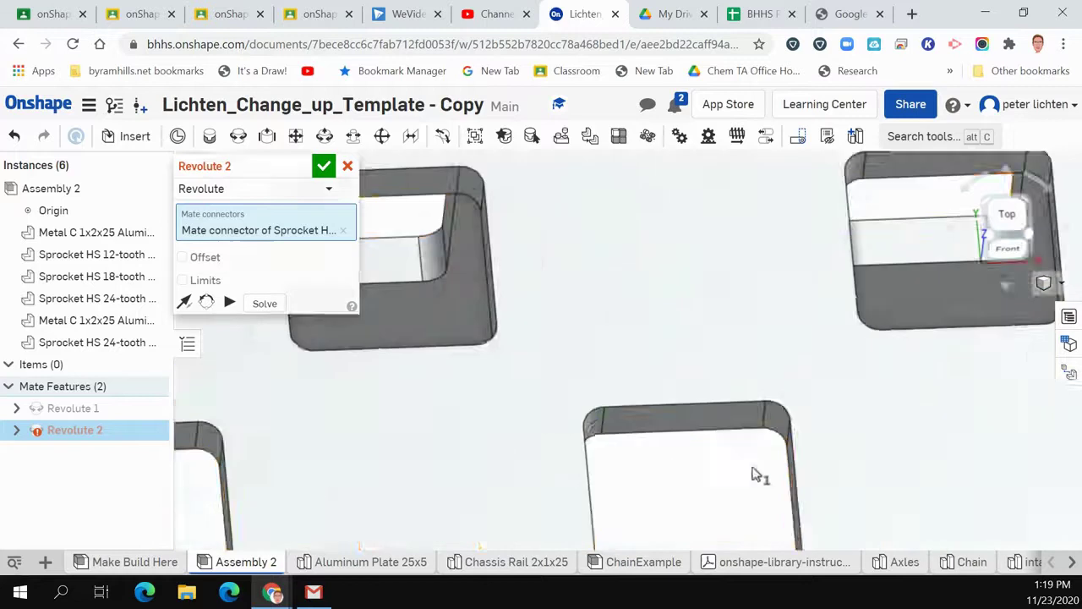
{"action": "scroll", "coordinate": [753, 473], "scroll_direction": "down", "scroll_amount": 3}
{"action": "left_click", "coordinate": [709, 497]}
{"action": "scroll", "coordinate": [702, 495], "scroll_direction": "down", "scroll_amount": 5}
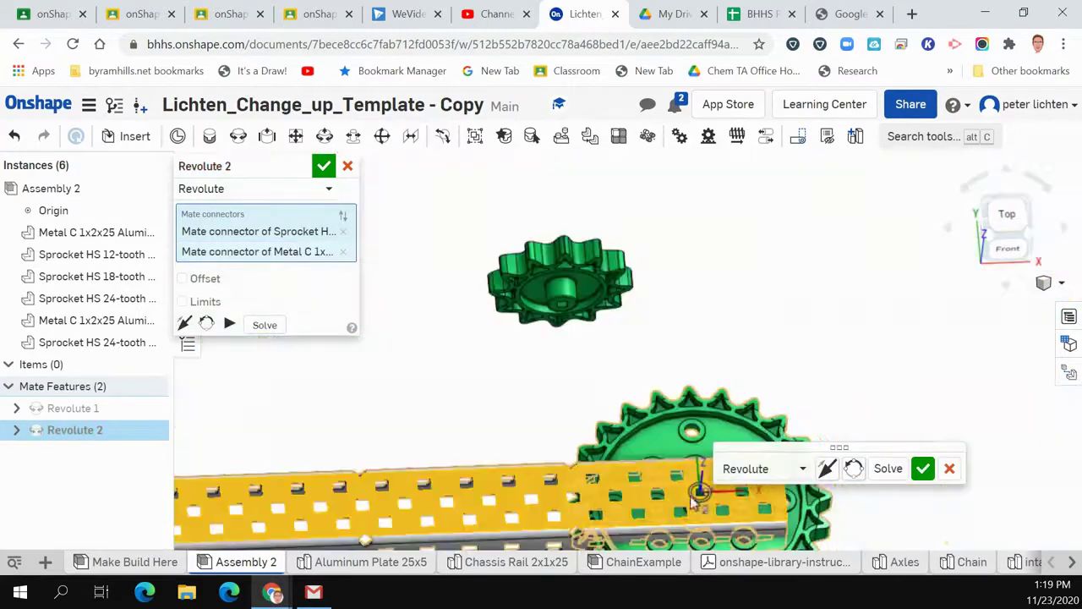
{"action": "right_click_drag", "start_coordinate": [692, 498], "coordinate": [834, 326]}
{"action": "scroll", "coordinate": [465, 427], "scroll_direction": "down", "scroll_amount": 2}
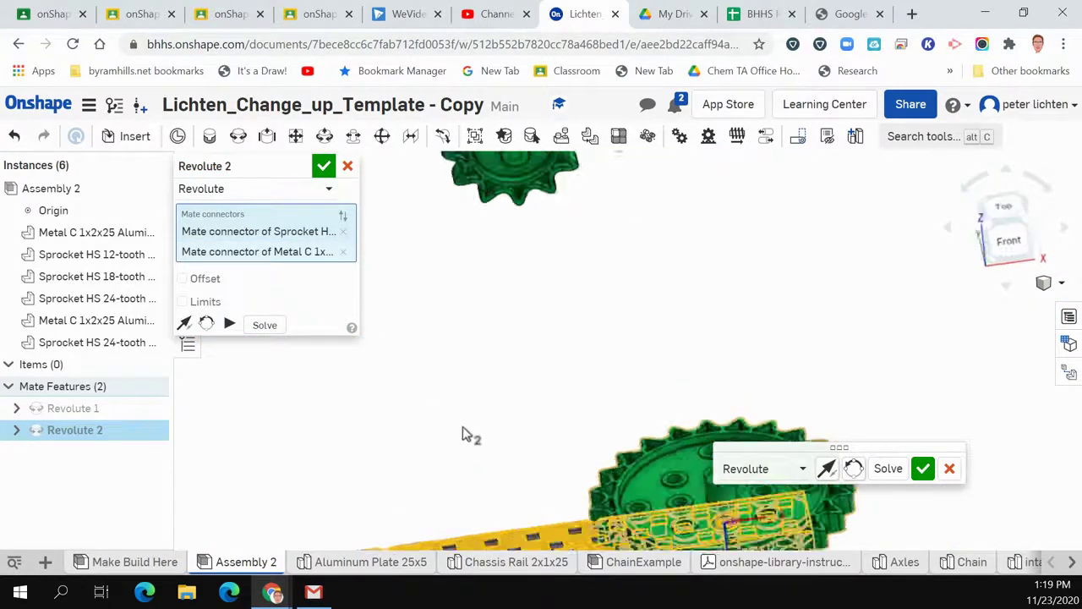
{"action": "scroll", "coordinate": [463, 433], "scroll_direction": "down", "scroll_amount": 2}
{"action": "key", "text": "Return"}
Step: Move the 12-tooth sprocket away from the rail and its two mounted sprockets
{"action": "scroll", "coordinate": [442, 414], "scroll_direction": "down", "scroll_amount": 3}
{"action": "right_click_drag", "start_coordinate": [442, 428], "coordinate": [353, 435]}
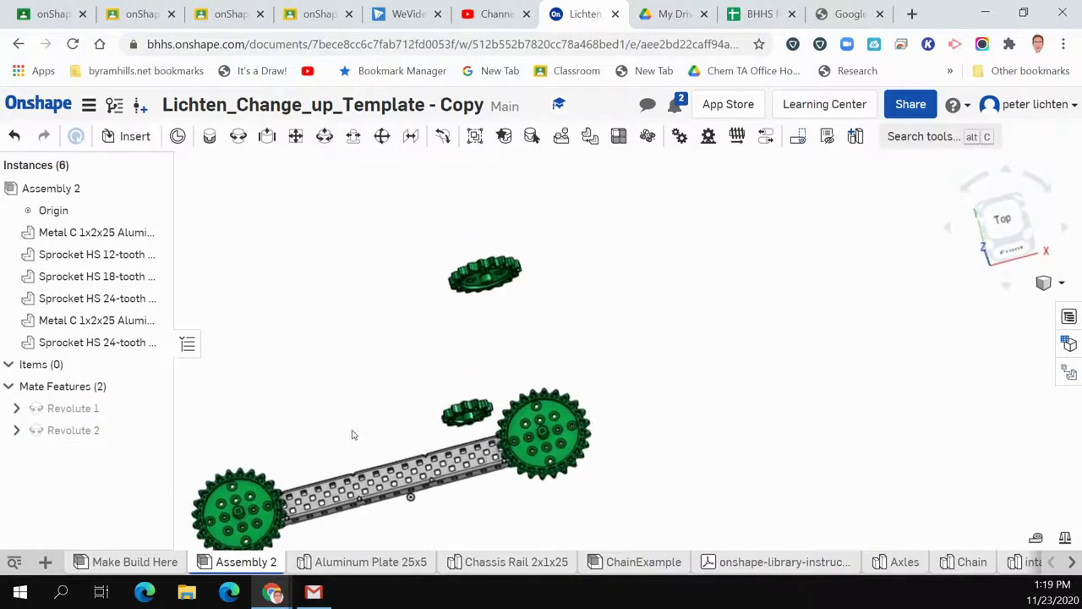
{"action": "left_click_drag", "start_coordinate": [466, 412], "coordinate": [338, 275]}
{"action": "scroll", "coordinate": [352, 423], "scroll_direction": "down", "scroll_amount": 2}
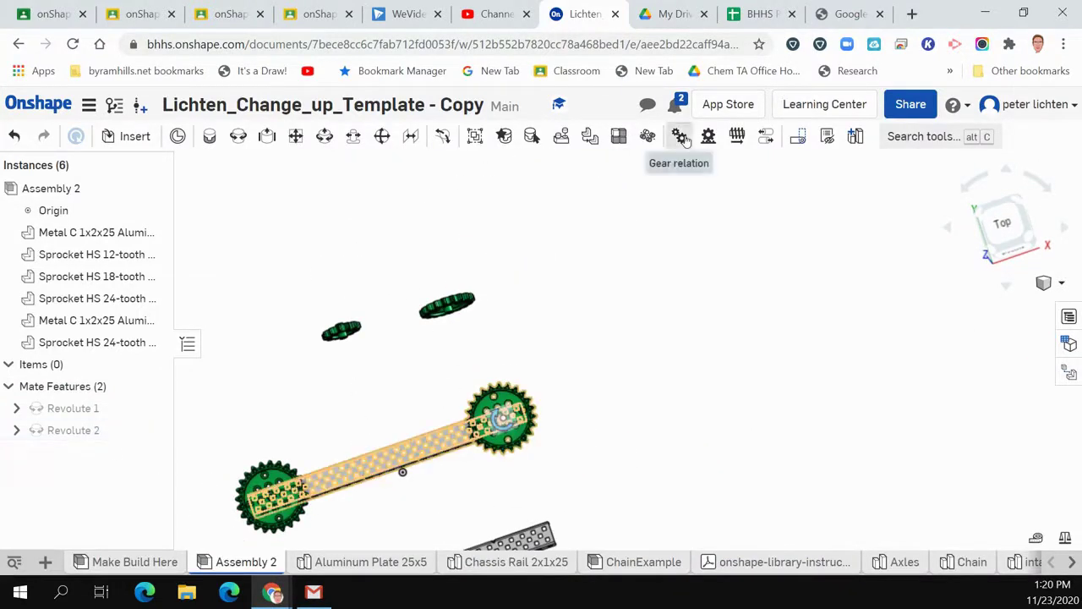
Step: Add a Gear relation between the Revolute 1 and Revolute 2 mates with a relation ratio of 1
{"action": "left_click", "coordinate": [682, 138]}
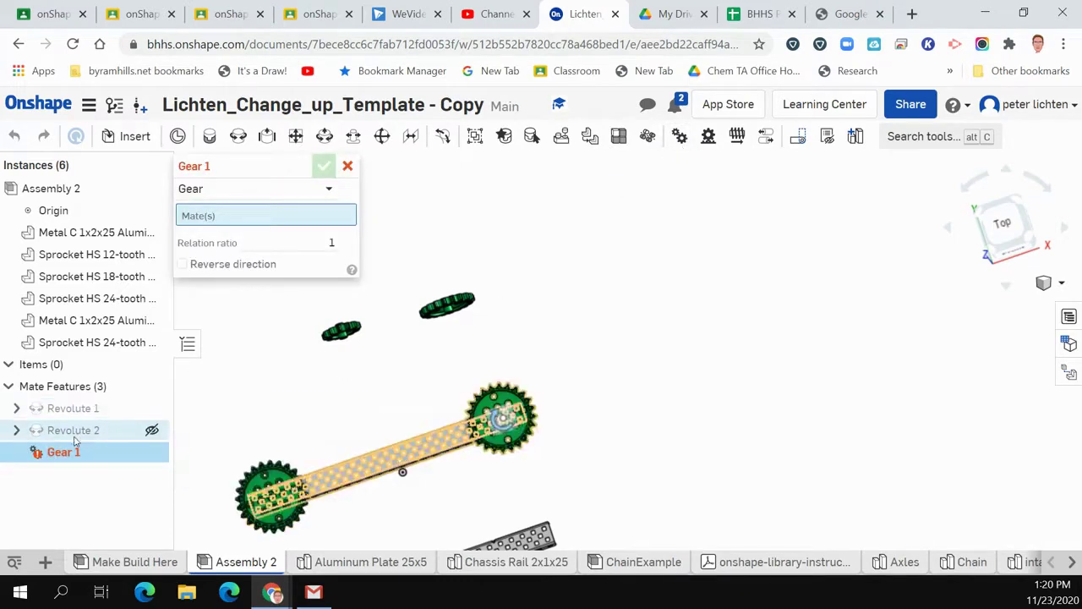
{"action": "left_click", "coordinate": [73, 408]}
{"action": "left_click", "coordinate": [72, 430]}
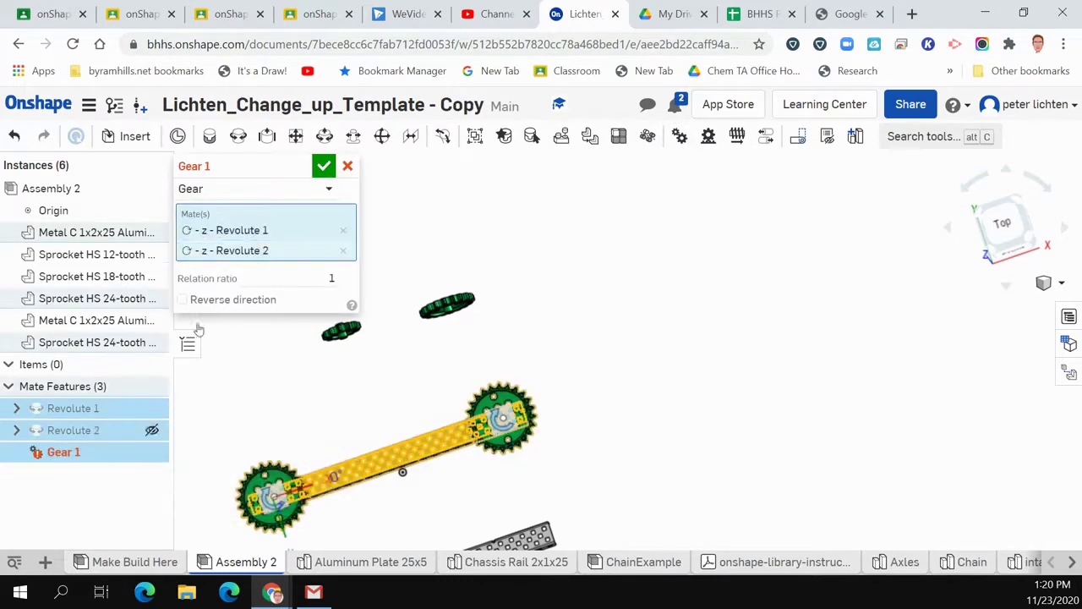
{"action": "left_click", "coordinate": [323, 168]}
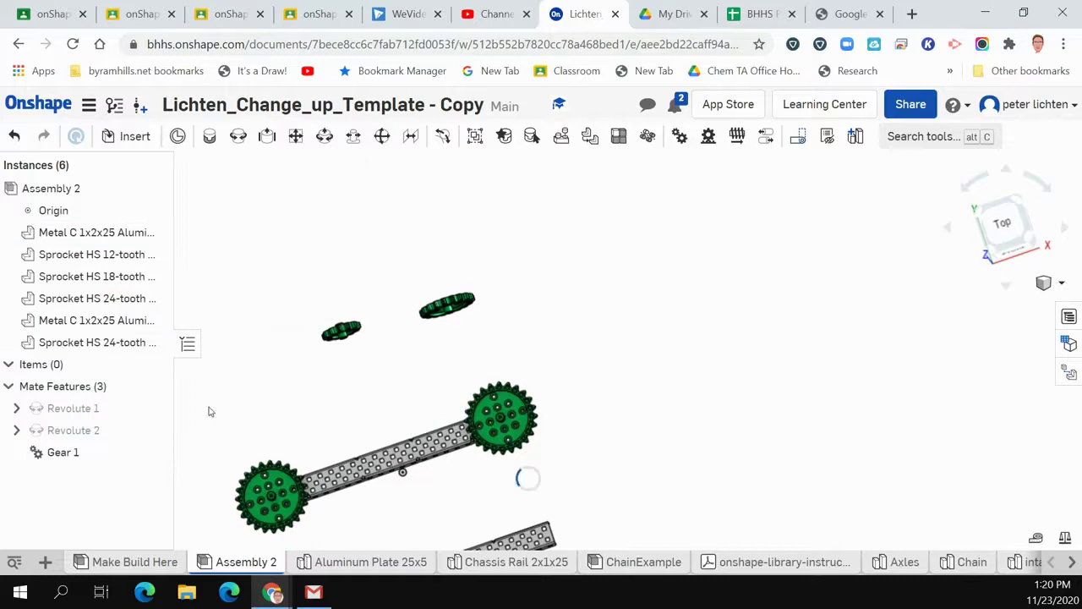
Step: Animate the Revolute 2 mate to check which way the two sprockets rotate, and stop the playback
{"action": "right_click", "coordinate": [71, 430]}
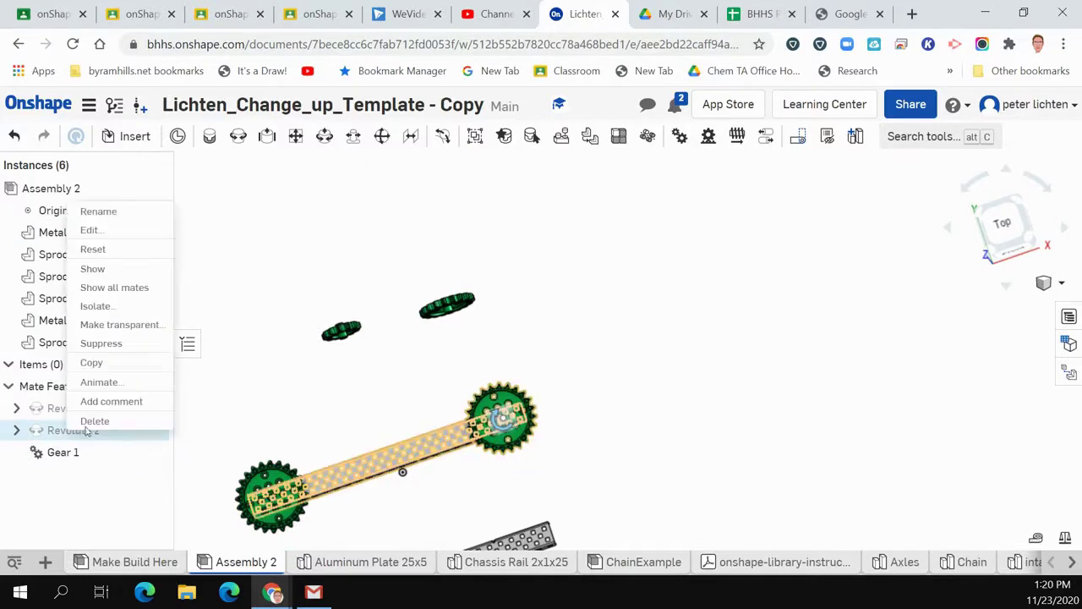
{"action": "left_click", "coordinate": [100, 381]}
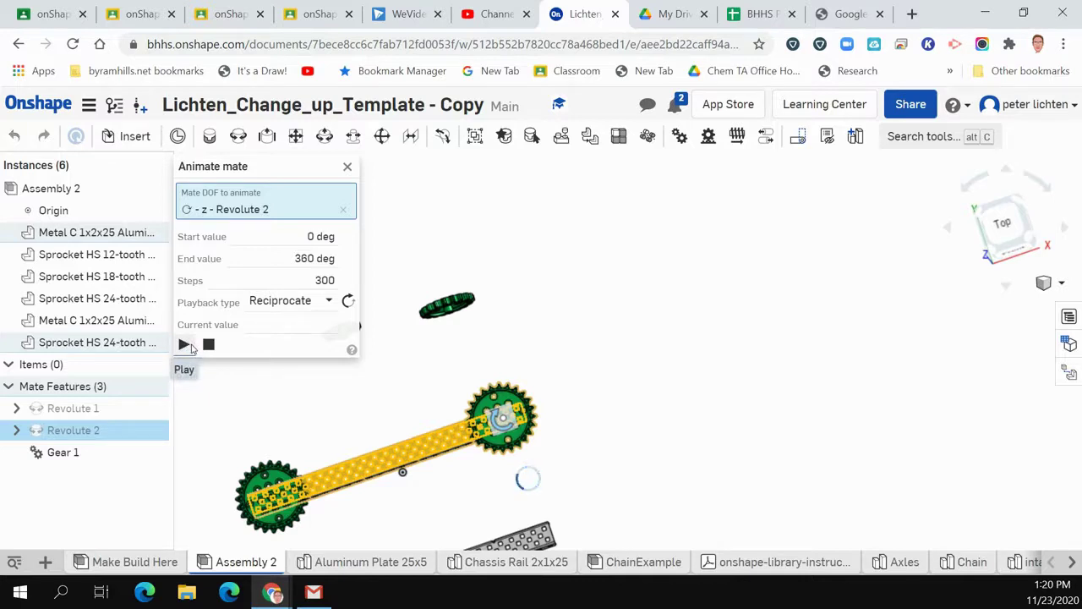
{"action": "left_click", "coordinate": [184, 344]}
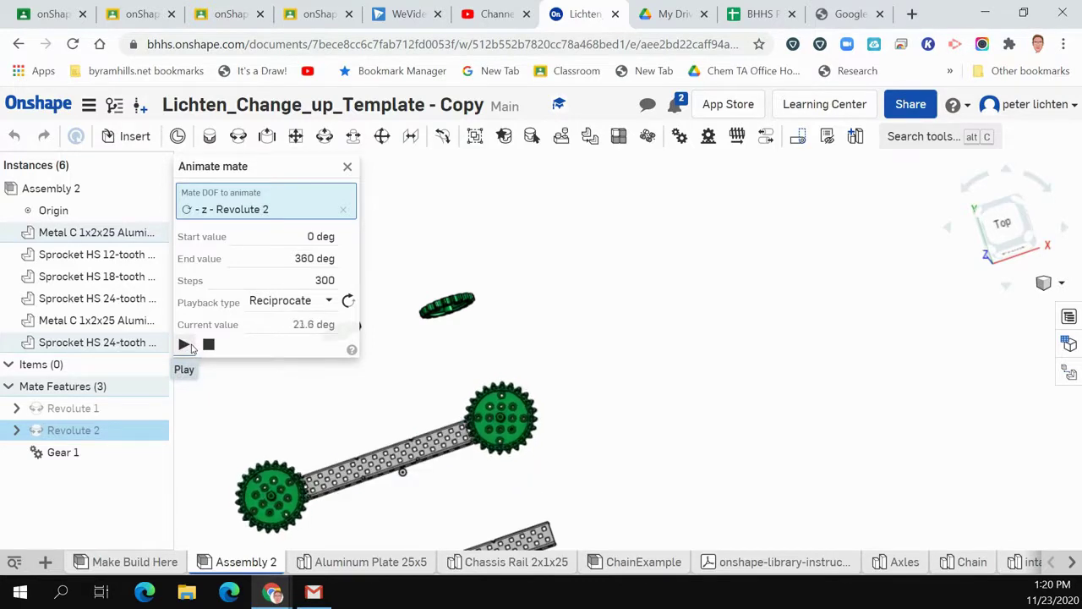
{"action": "left_click", "coordinate": [208, 344]}
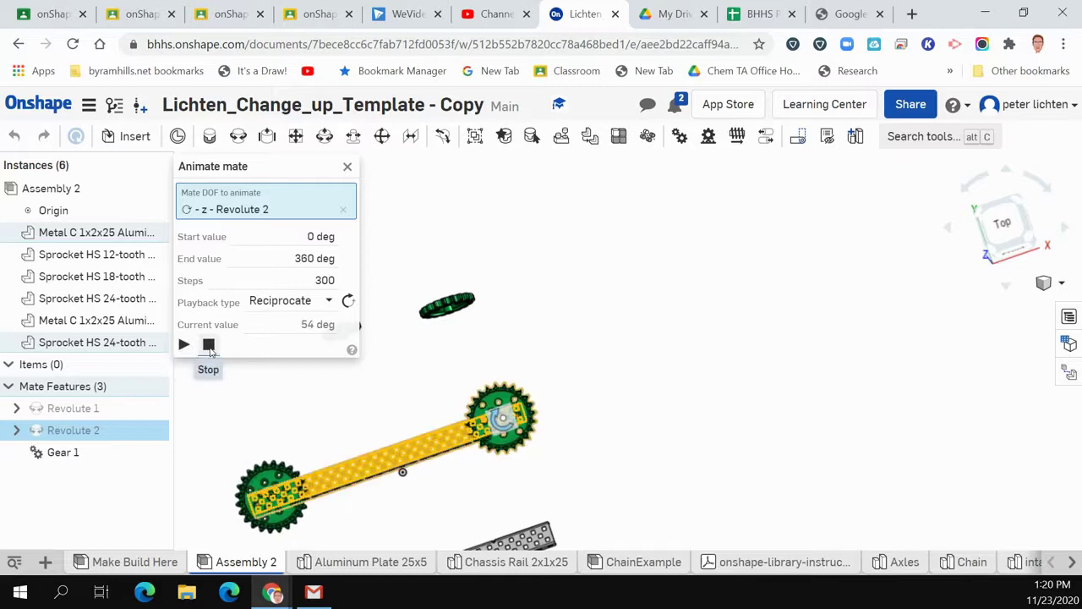
Step: Edit the Gear 1 relation to reverse its direction
{"action": "left_click", "coordinate": [67, 455]}
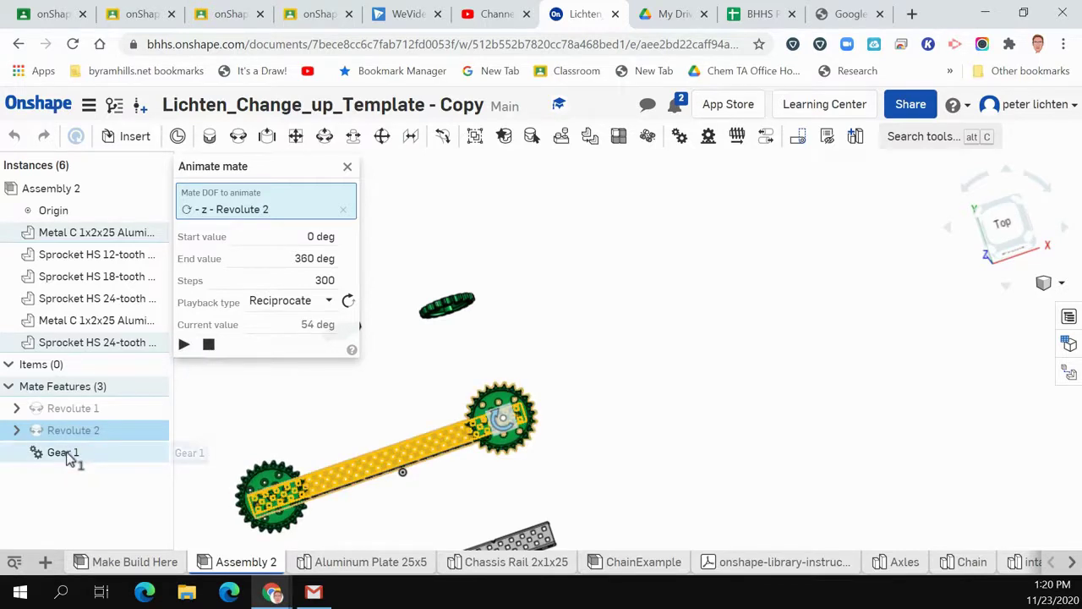
{"action": "double_click", "coordinate": [66, 455]}
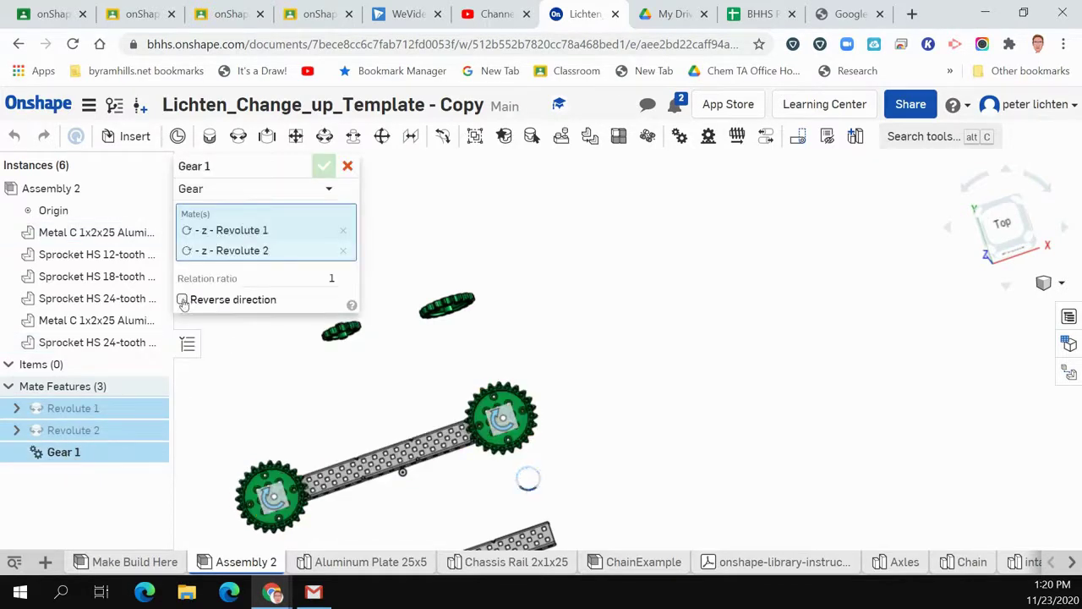
{"action": "left_click", "coordinate": [182, 300]}
{"action": "left_click", "coordinate": [324, 166]}
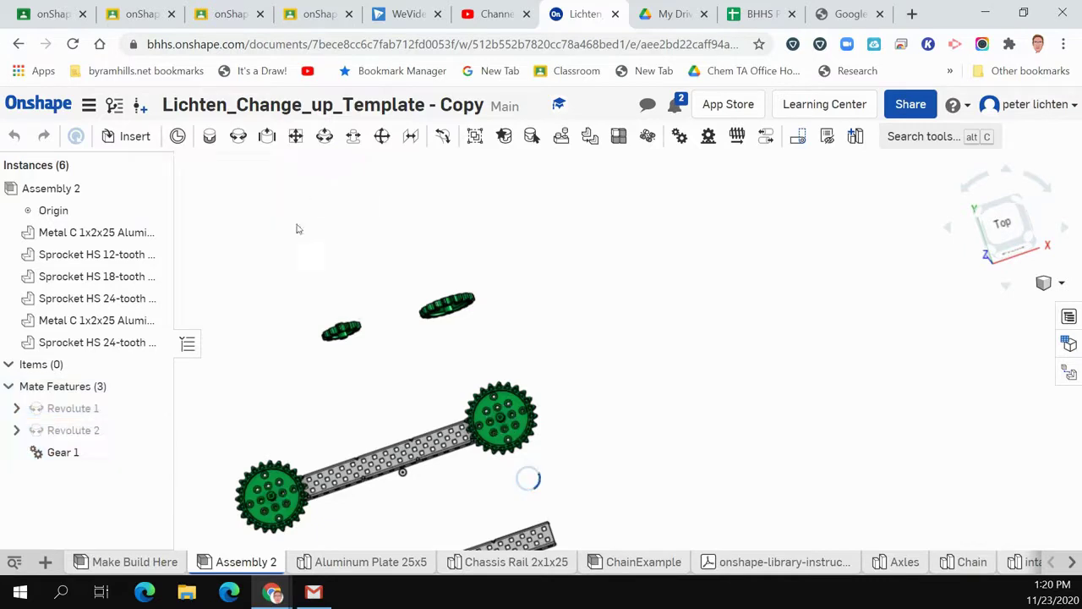
Step: Animate the Revolute 2 mate again with the reversed gear relation, set the steps to 50, replay it and stop
{"action": "right_click", "coordinate": [140, 431]}
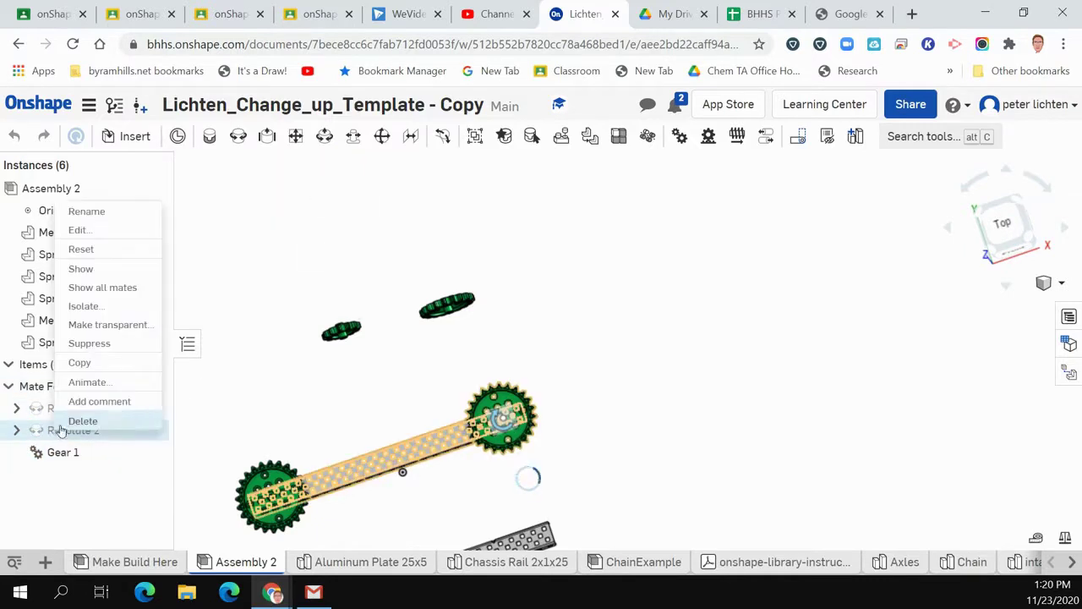
{"action": "left_click", "coordinate": [78, 383]}
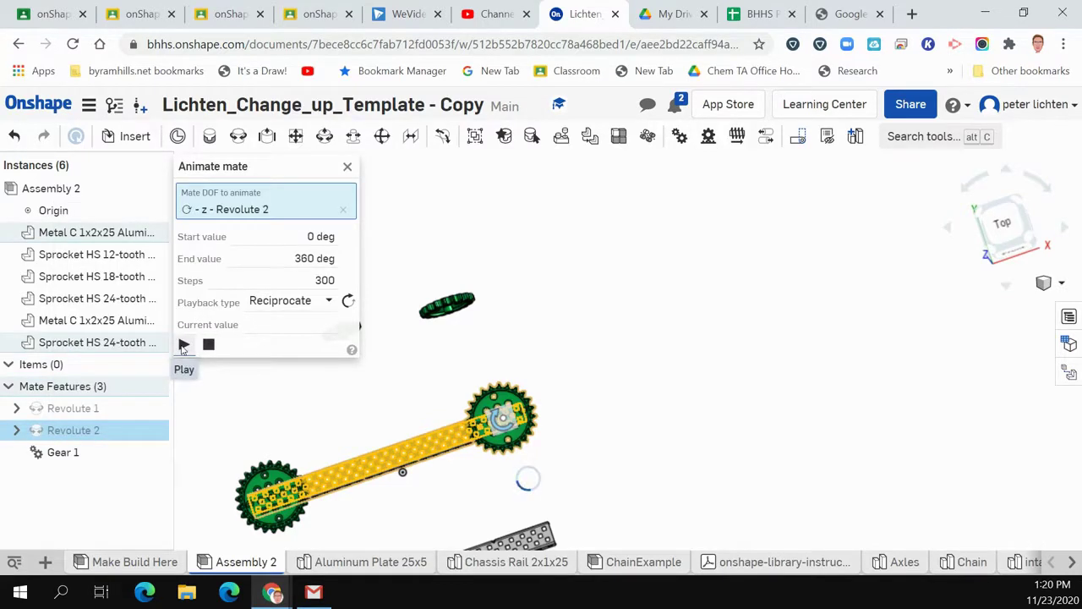
{"action": "left_click", "coordinate": [184, 345]}
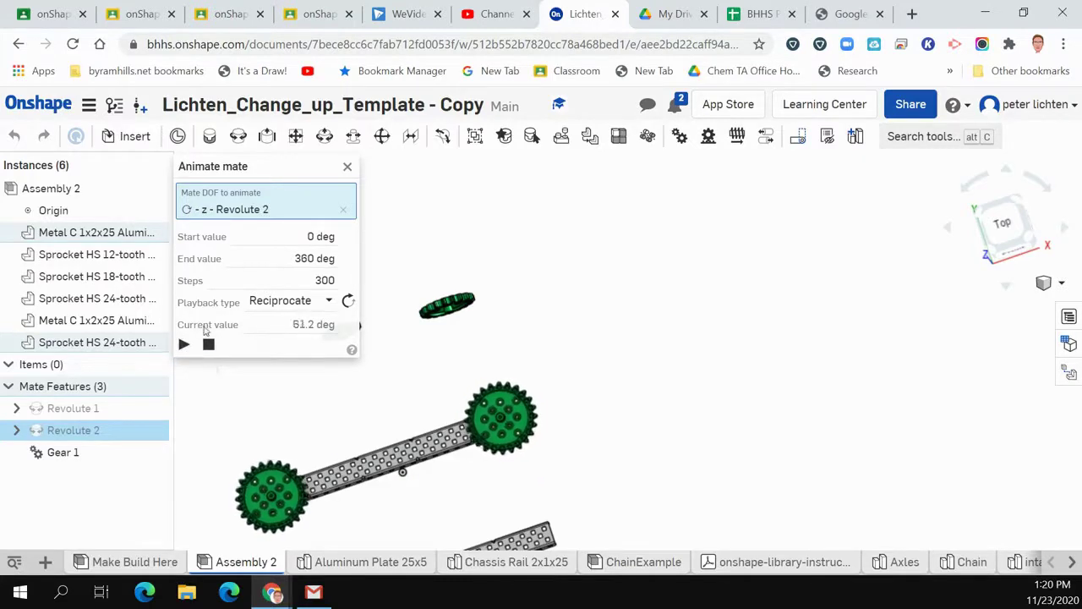
{"action": "left_click", "coordinate": [320, 282]}
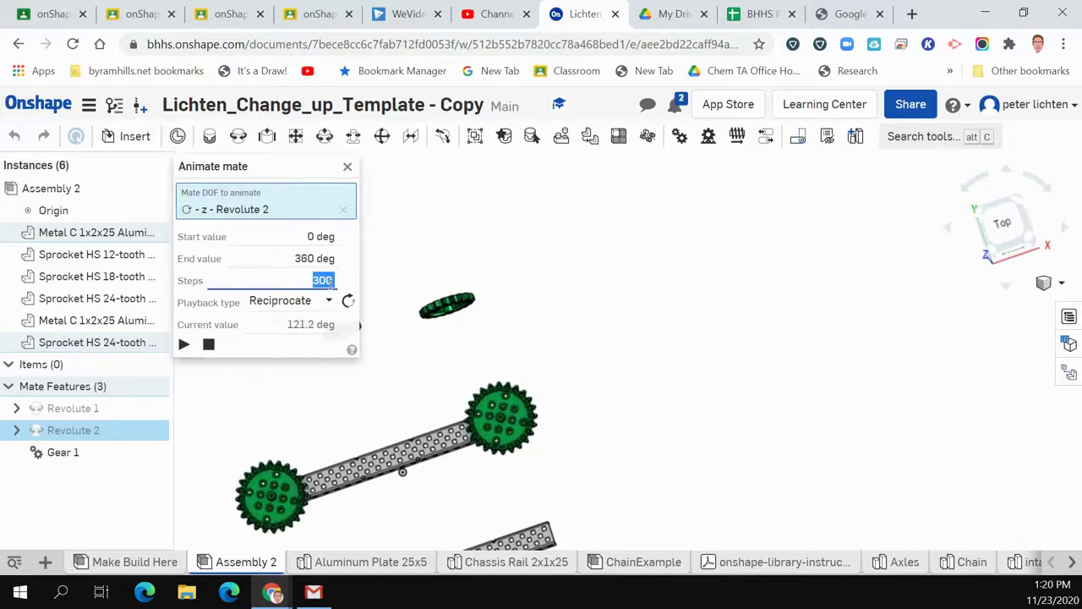
{"action": "type", "text": "50"}
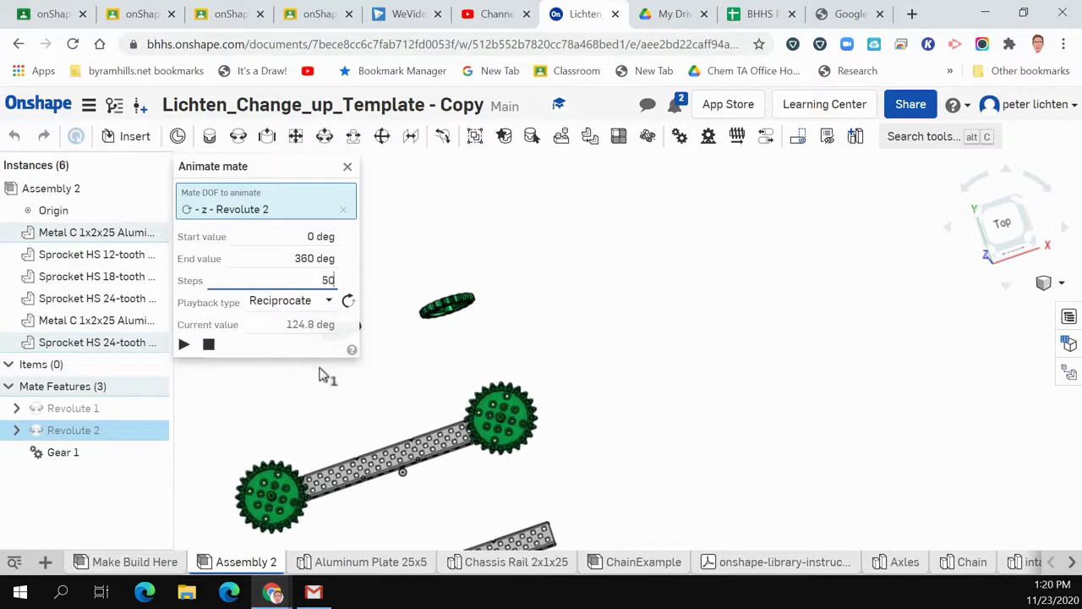
{"action": "left_click", "coordinate": [185, 344]}
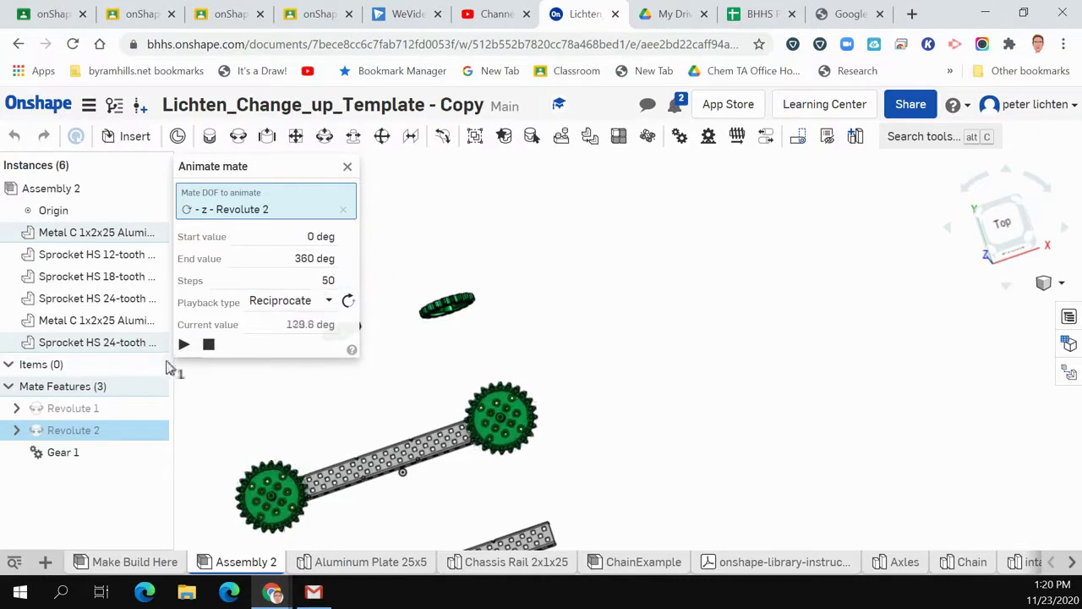
{"action": "left_click", "coordinate": [210, 349]}
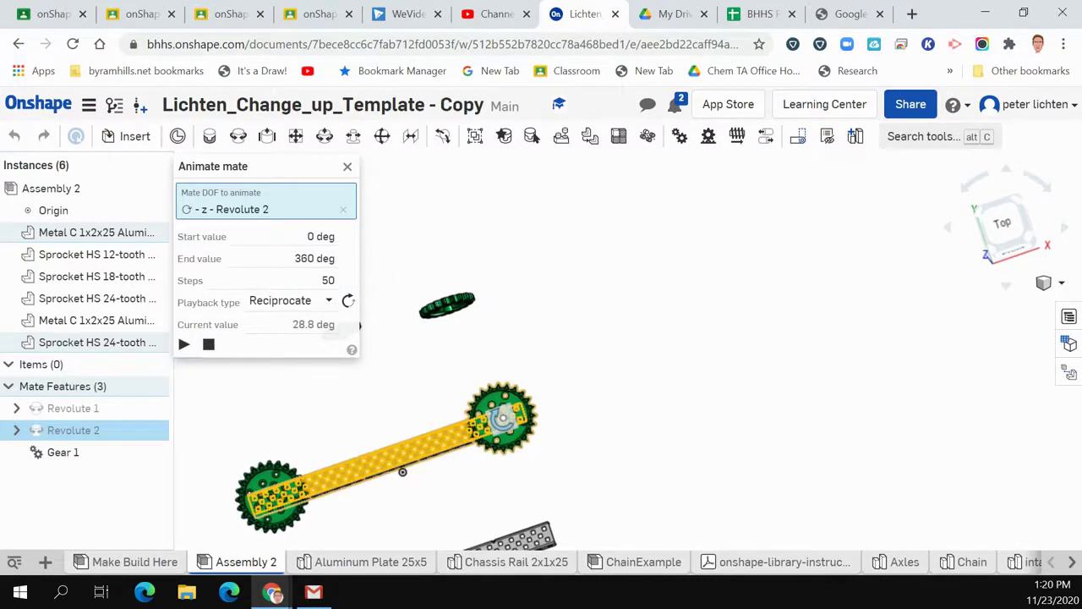
{"action": "right_click_drag", "start_coordinate": [404, 374], "coordinate": [354, 392]}
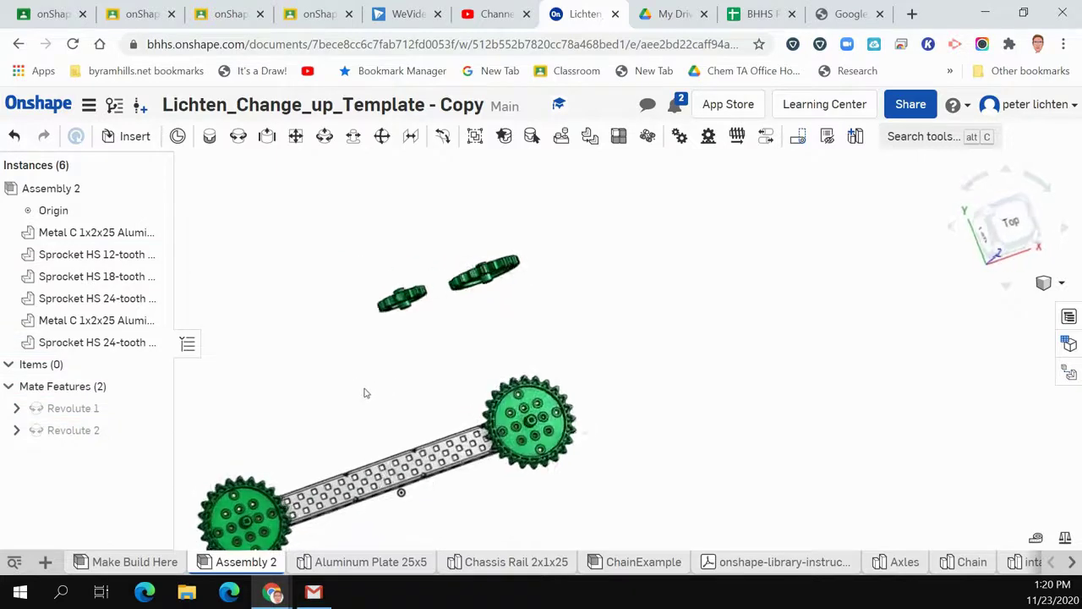
{"action": "scroll", "coordinate": [366, 415], "scroll_direction": "down", "scroll_amount": 2}
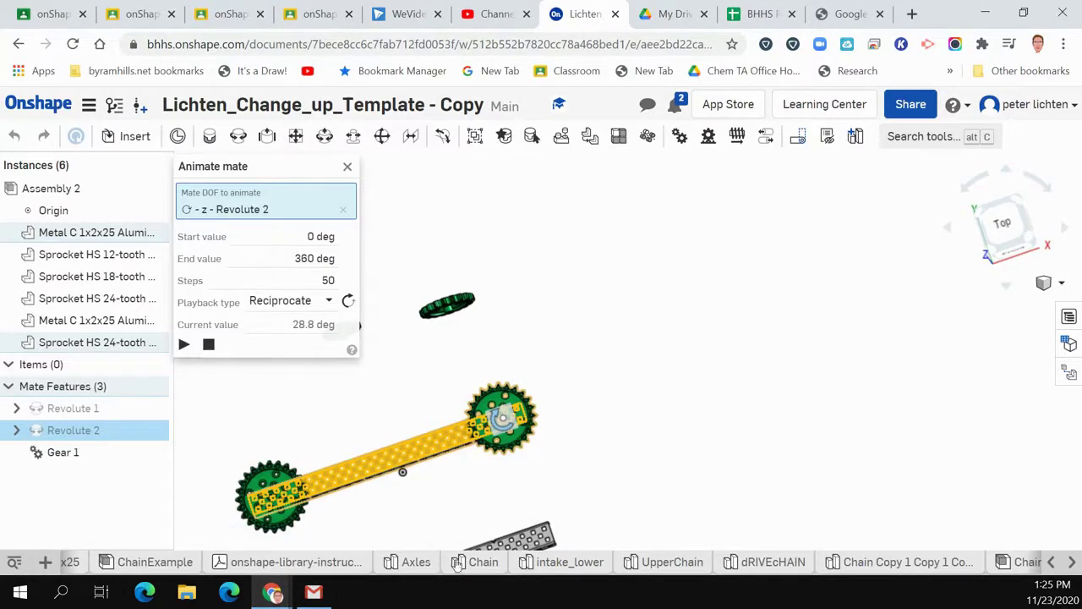
Step: Duplicate the chain part studio named Chain Copy 1 Copy 1 Copy 1 Copy 1
{"action": "mouse_move", "coordinate": [471, 566]}
{"action": "mouse_move", "coordinate": [884, 568]}
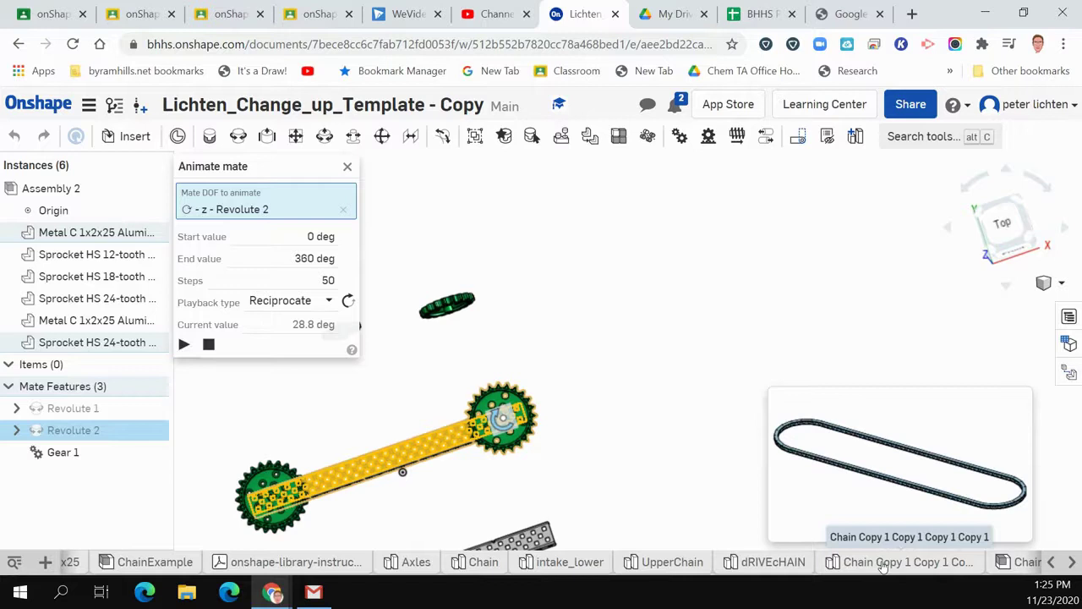
{"action": "right_click", "coordinate": [884, 567]}
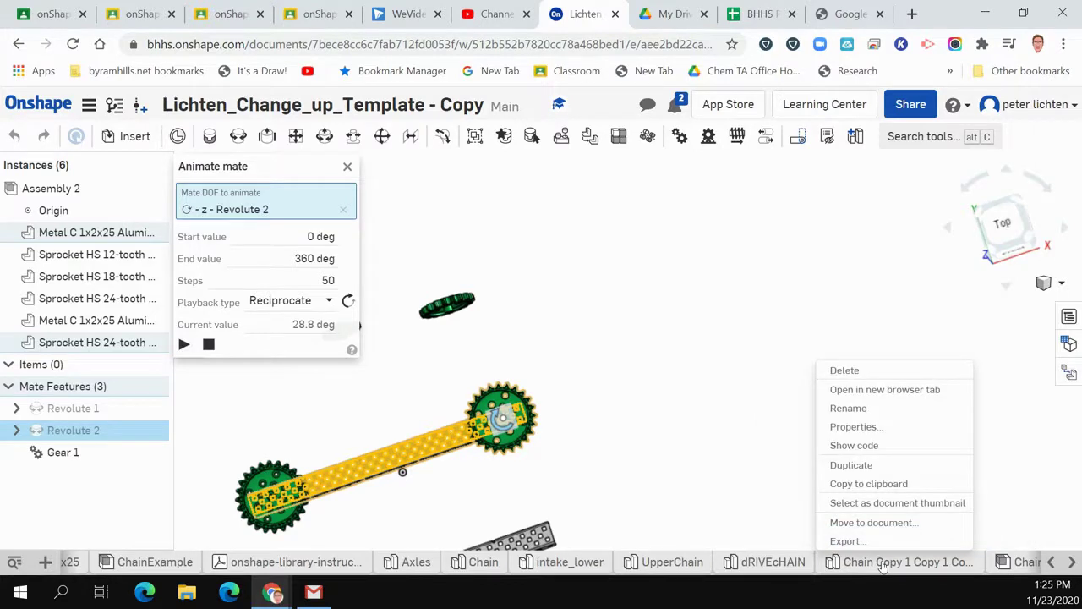
{"action": "left_click", "coordinate": [853, 465]}
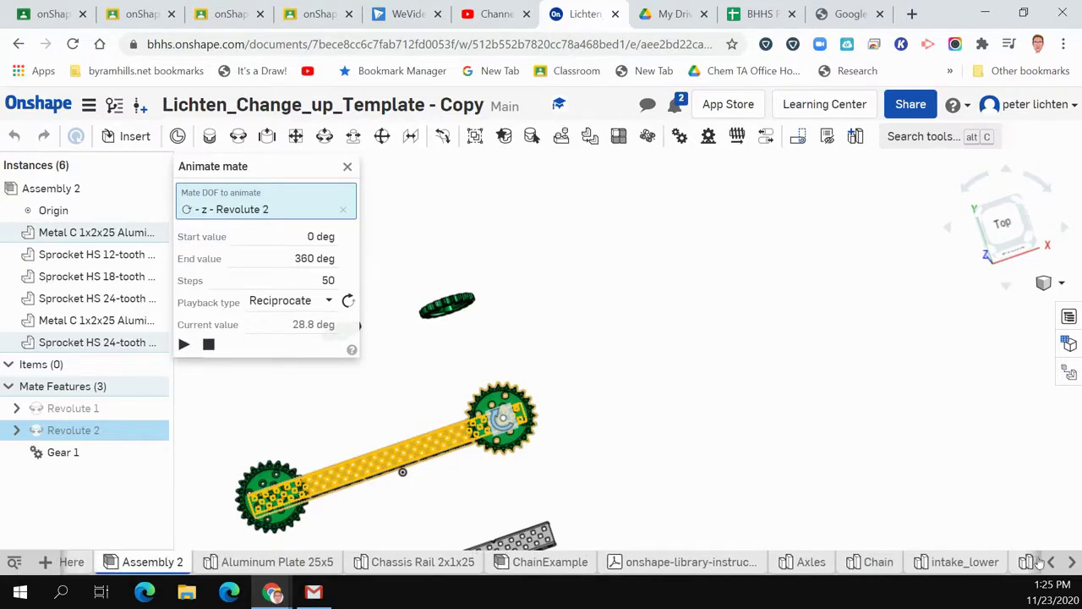
Step: Rename the Chain Copy 1 Copy 1 part studio beside dRIVEcHAIN as 24th_to_24th_Chain and open it
{"action": "left_click", "coordinate": [1073, 563]}
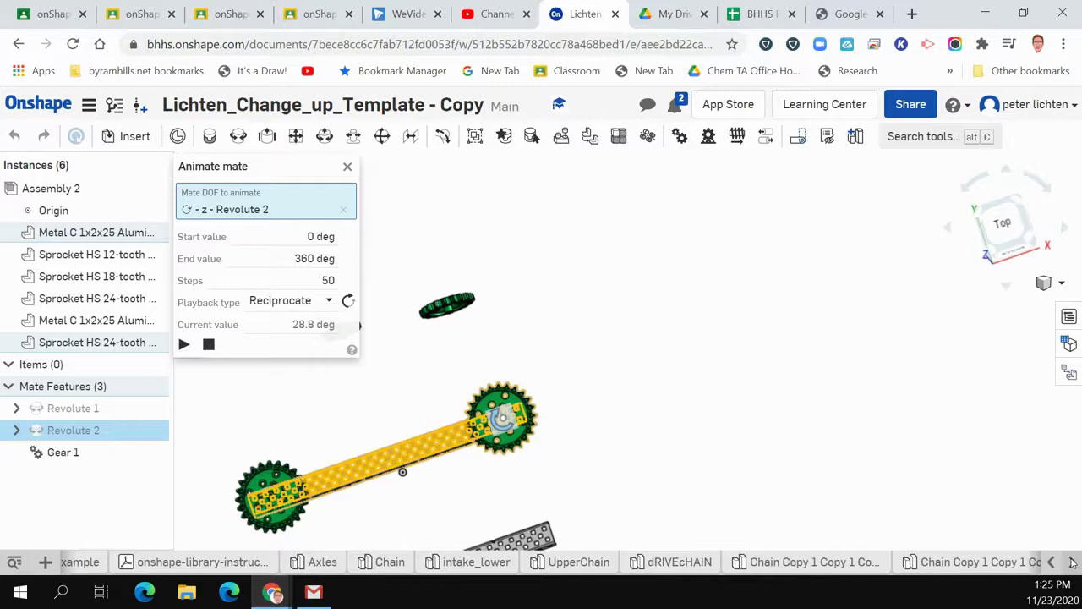
{"action": "right_click", "coordinate": [797, 565]}
{"action": "left_click", "coordinate": [761, 408]}
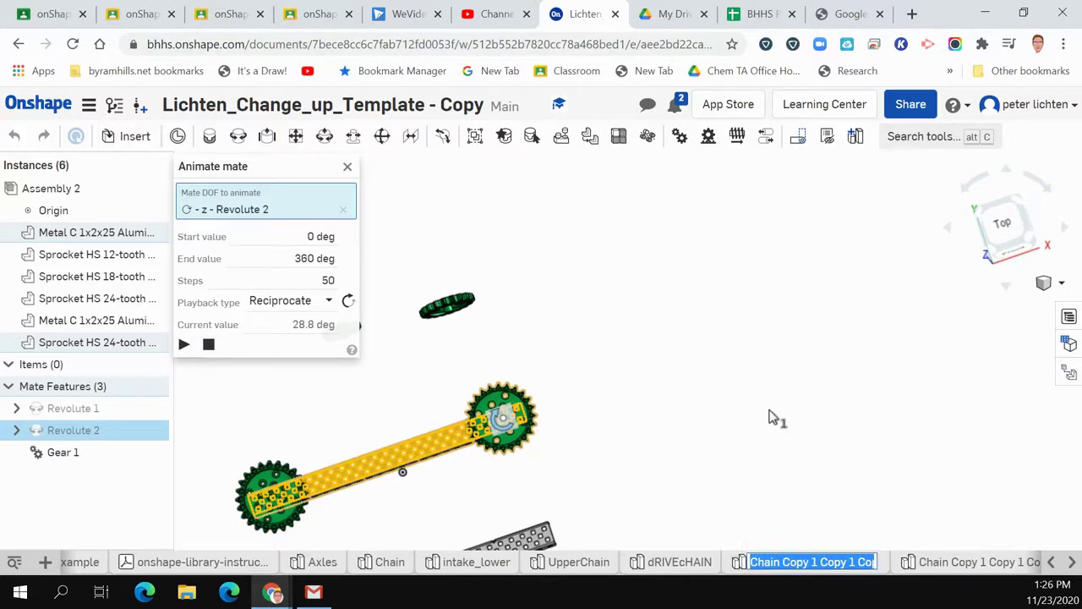
{"action": "type", "text": "24th_to_24th_Chain"}
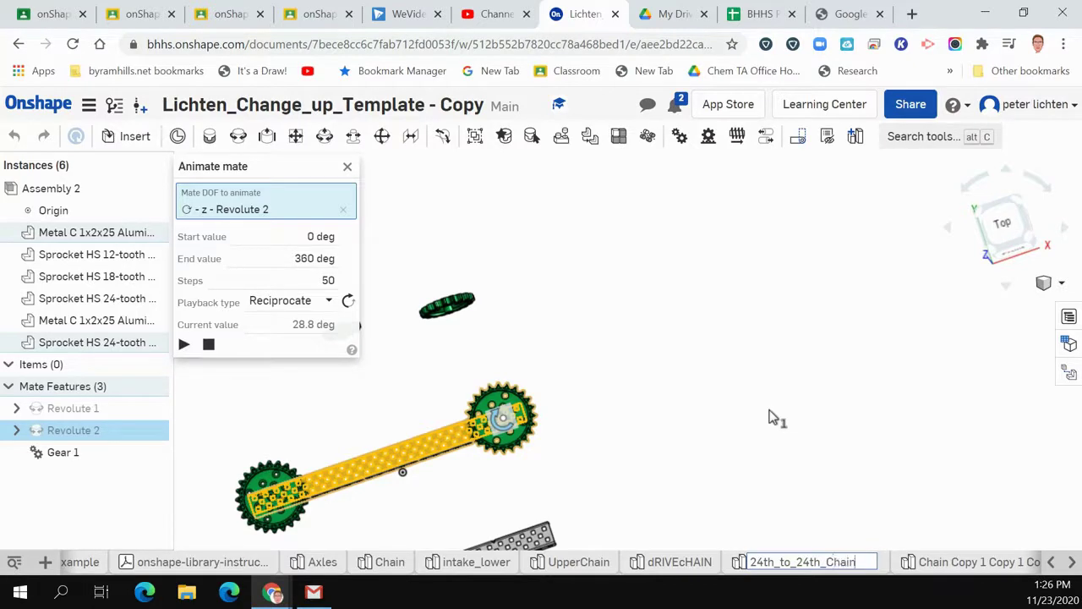
{"action": "key", "text": "Return"}
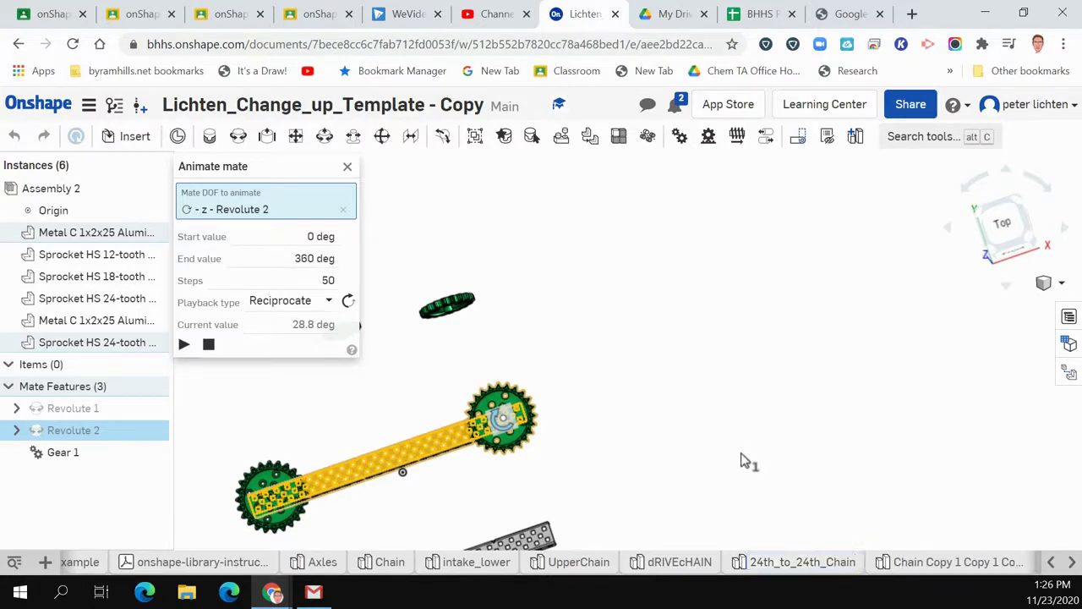
{"action": "left_click", "coordinate": [788, 570]}
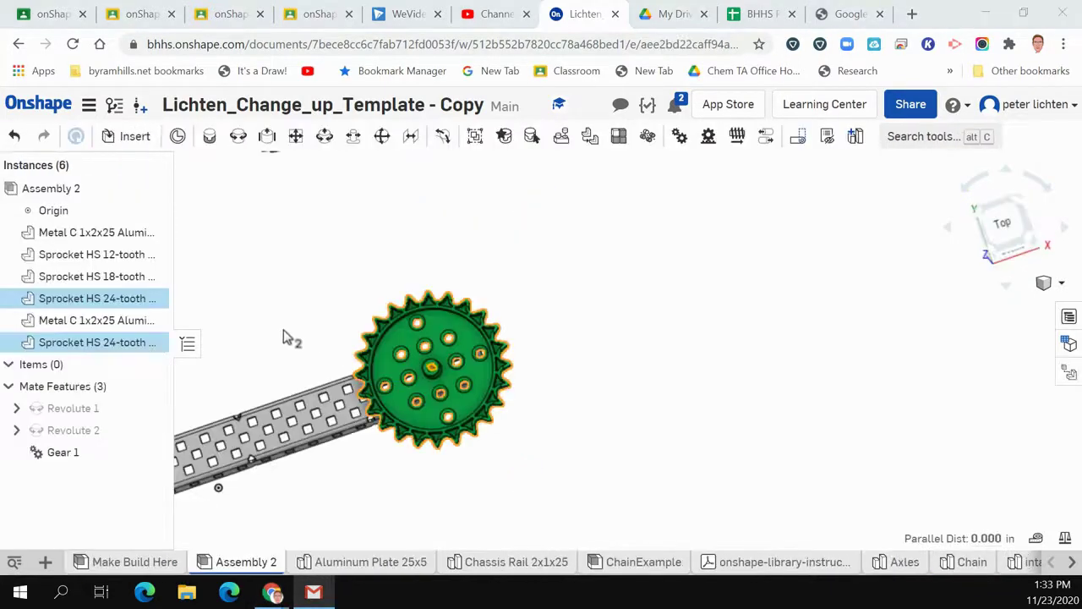
Step: Measure the distance between the two mounted 24-tooth sprockets, using the same corner of each hub's square bore
{"action": "middle_click_drag", "start_coordinate": [284, 330], "coordinate": [692, 281]}
{"action": "scroll", "coordinate": [541, 329], "scroll_direction": "down", "scroll_amount": 2}
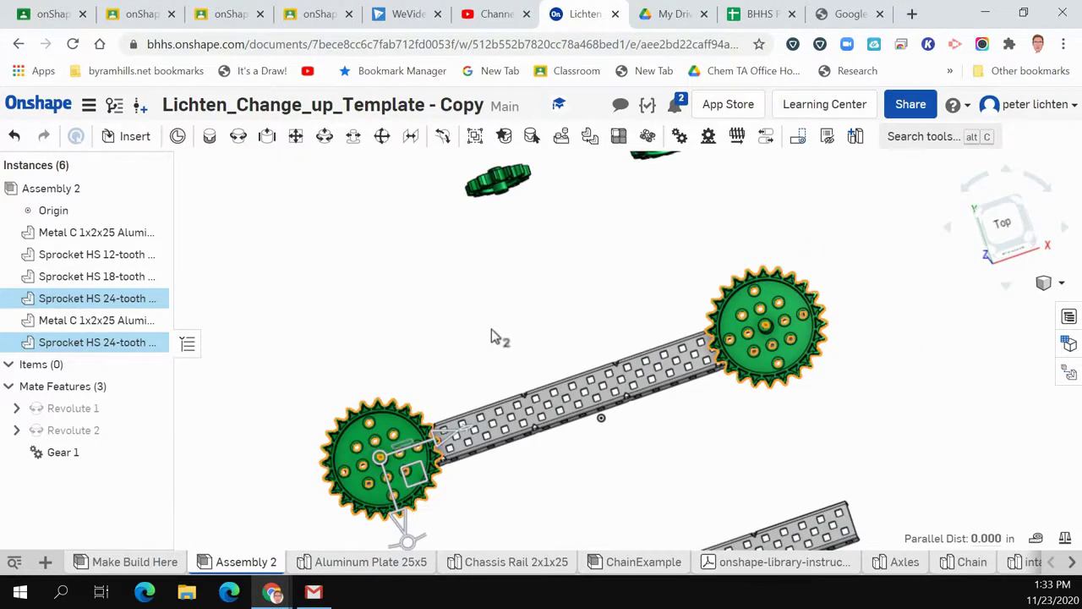
{"action": "left_click", "coordinate": [457, 340]}
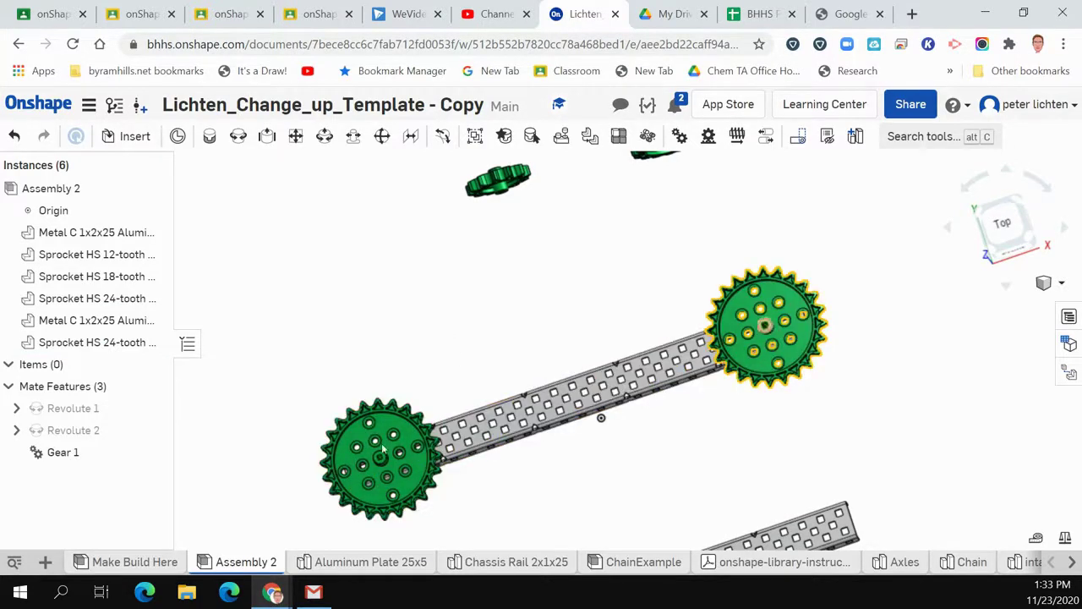
{"action": "scroll", "coordinate": [382, 463], "scroll_direction": "up", "scroll_amount": 5}
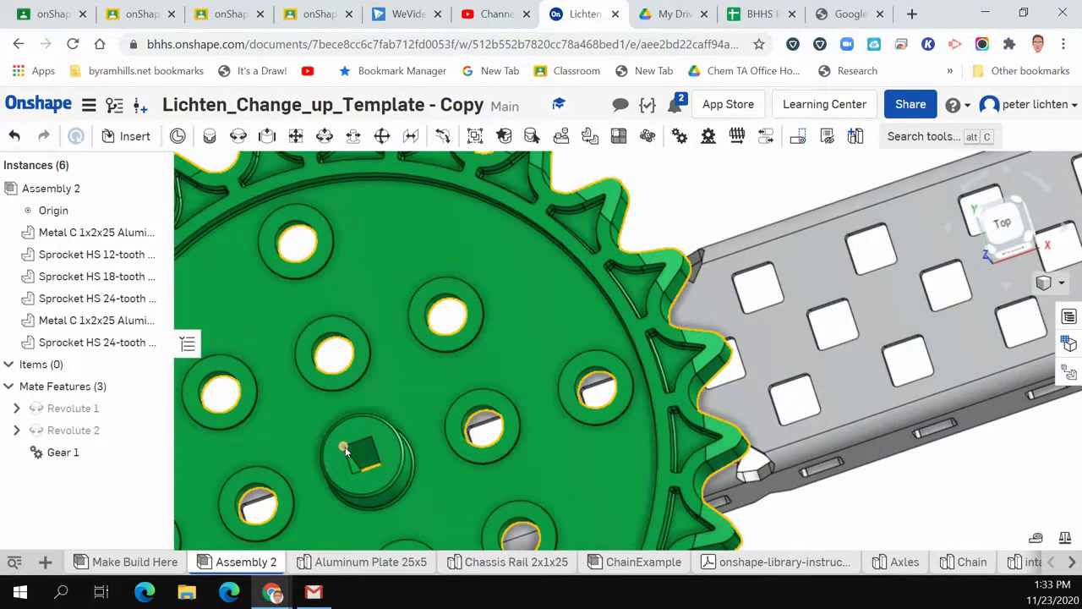
{"action": "left_click", "coordinate": [345, 446]}
{"action": "scroll", "coordinate": [609, 422], "scroll_direction": "down", "scroll_amount": 5}
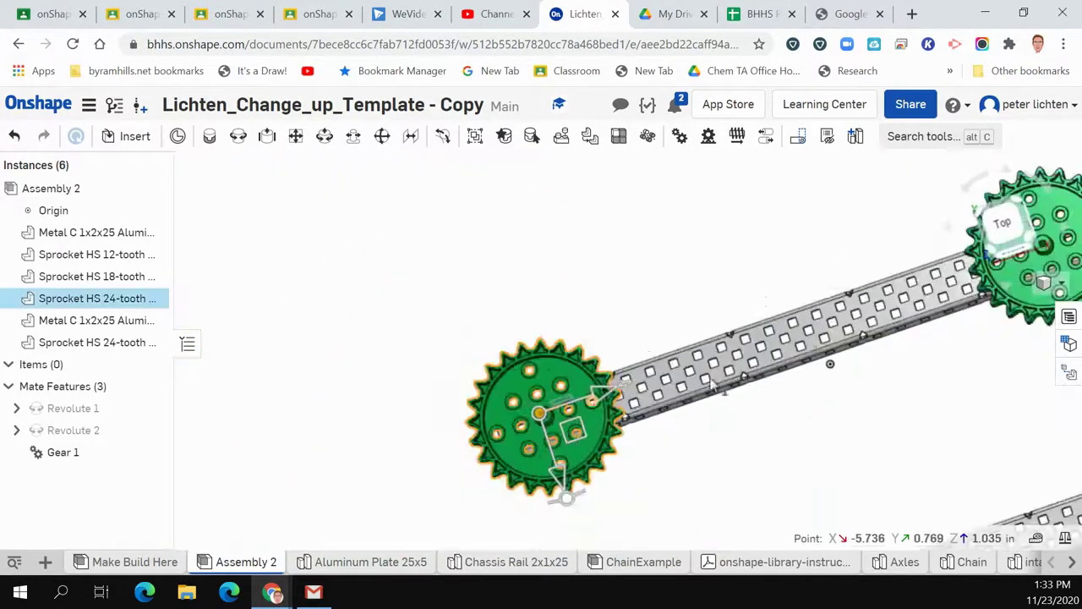
{"action": "middle_click_drag", "start_coordinate": [876, 316], "coordinate": [608, 430]}
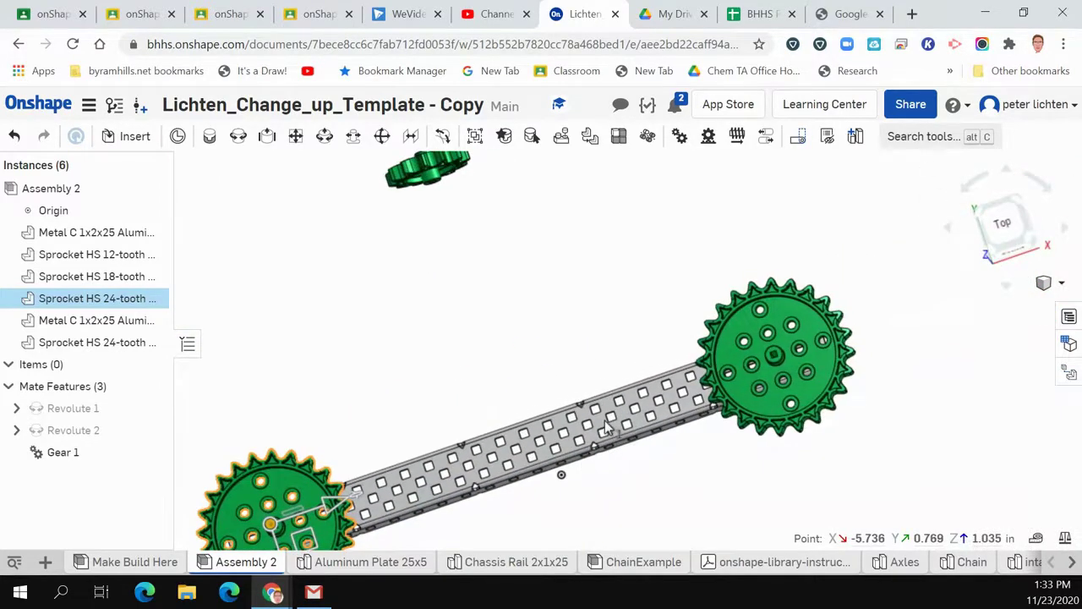
{"action": "scroll", "coordinate": [770, 358], "scroll_direction": "up", "scroll_amount": 5}
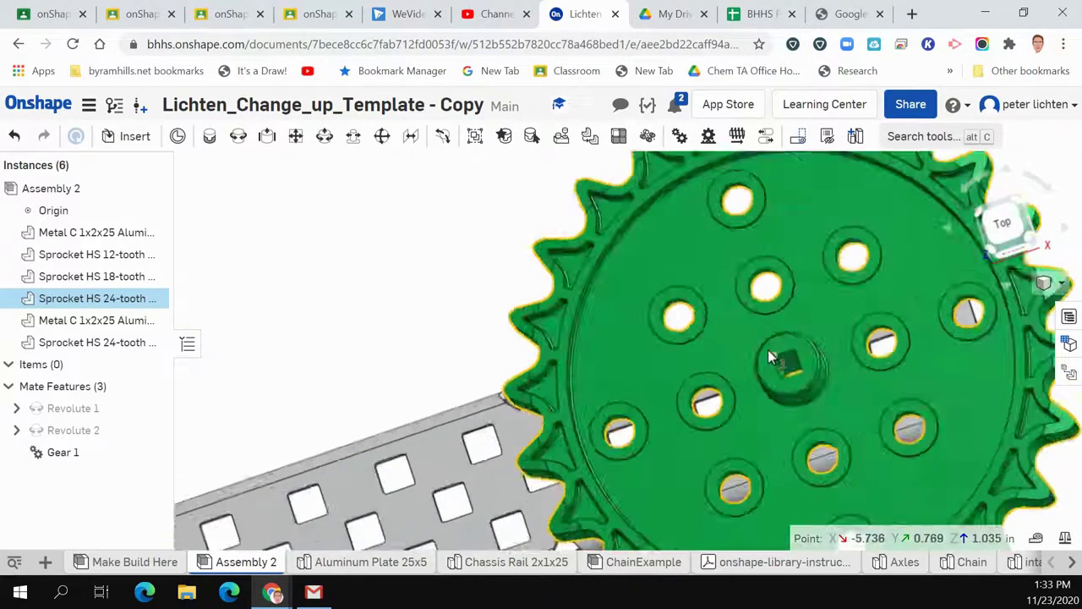
{"action": "scroll", "coordinate": [770, 358], "scroll_direction": "up", "scroll_amount": 3}
{"action": "left_click", "coordinate": [779, 367]}
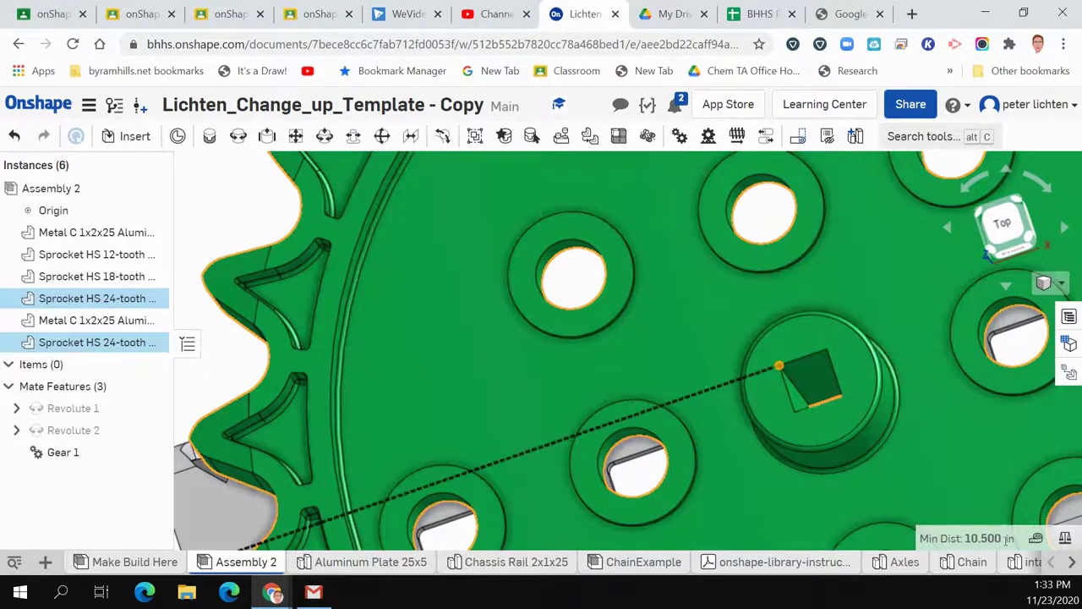
{"action": "scroll", "coordinate": [660, 474], "scroll_direction": "down", "scroll_amount": 10}
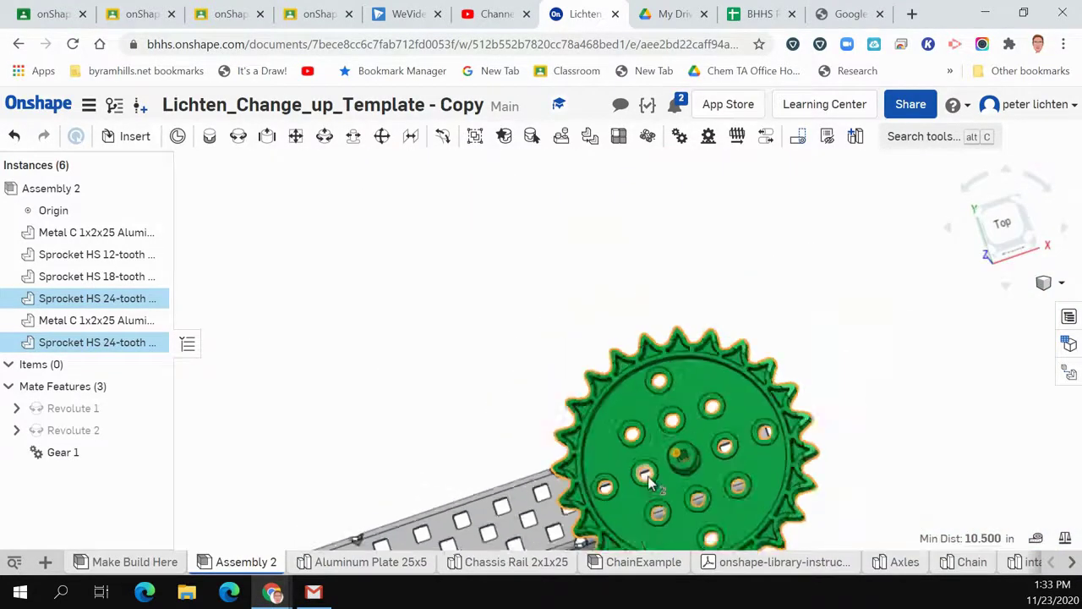
Step: In the 24th_to_24th_Chain part studio, set the chain's center-to-center distance to 10.5 in and accept the feature
{"action": "left_click", "coordinate": [1071, 563]}
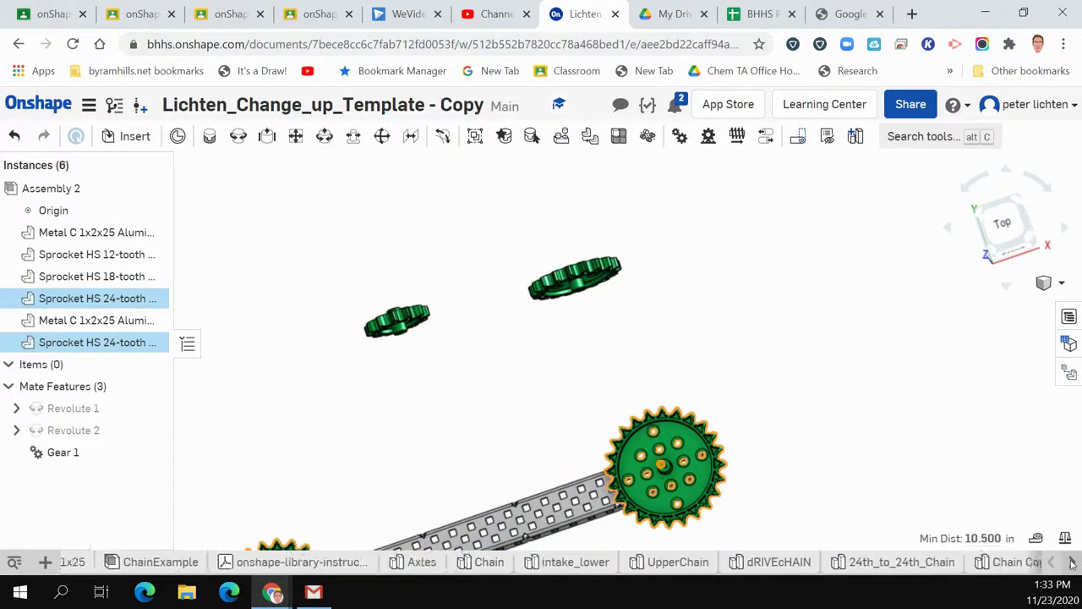
{"action": "left_click", "coordinate": [903, 563]}
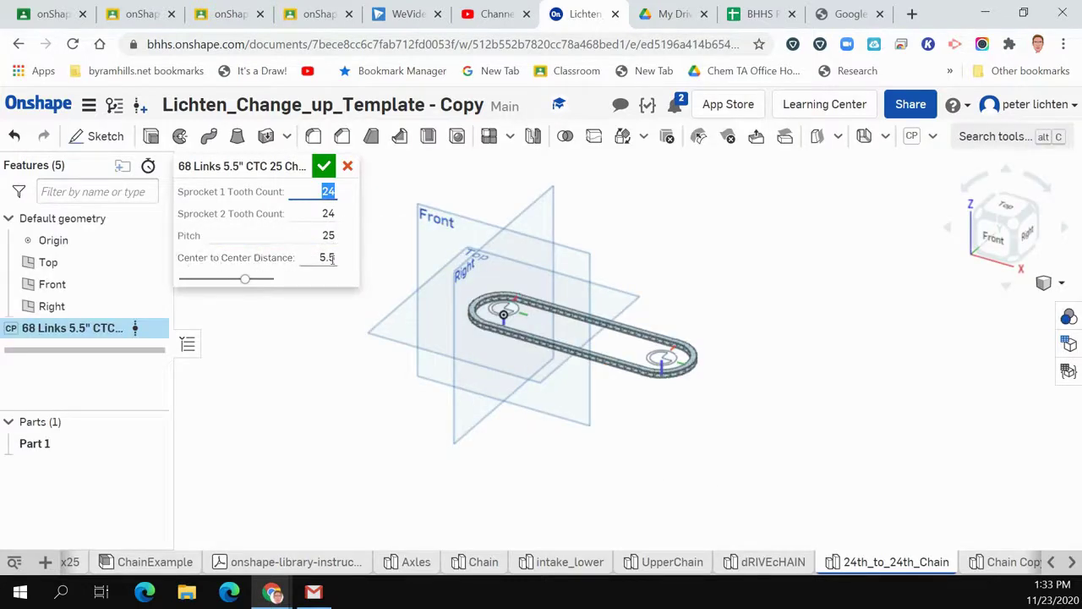
{"action": "left_click", "coordinate": [313, 259]}
{"action": "type", "text": "10"}
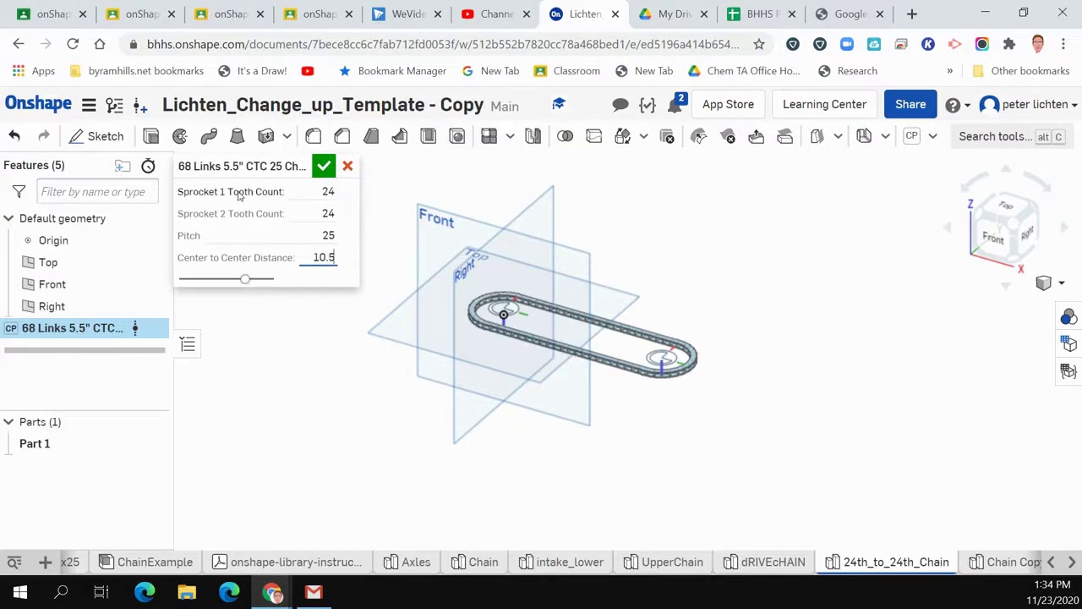
{"action": "left_click", "coordinate": [330, 191]}
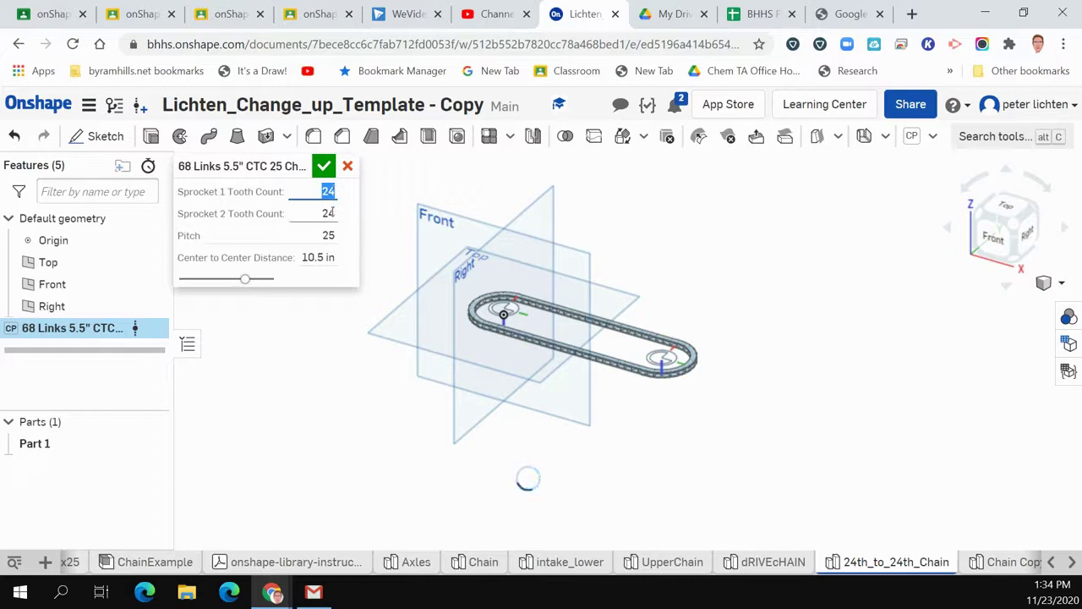
{"action": "left_click", "coordinate": [329, 213]}
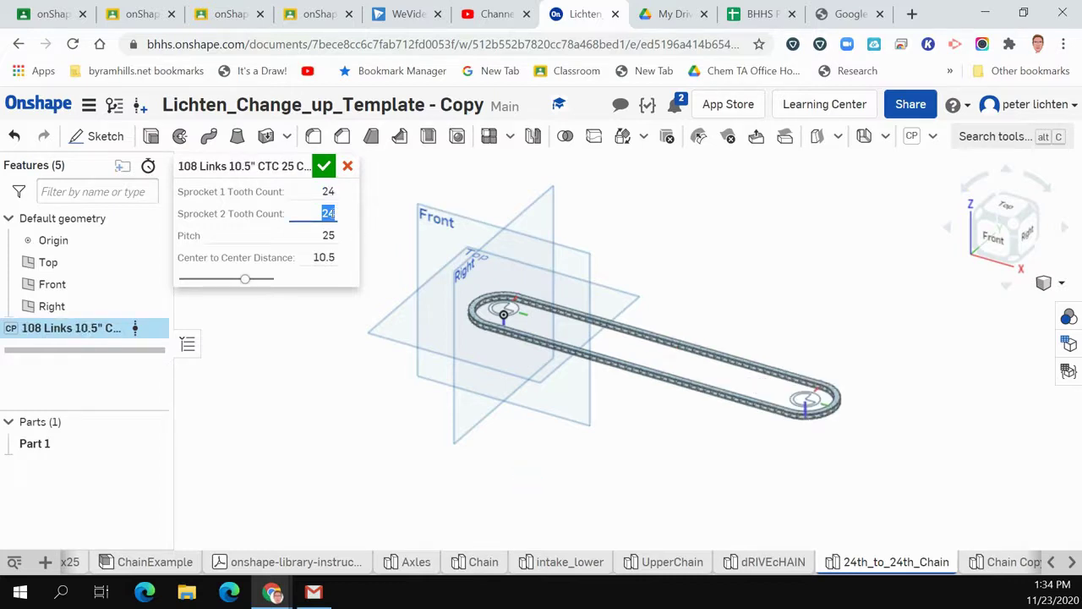
{"action": "left_click", "coordinate": [324, 166]}
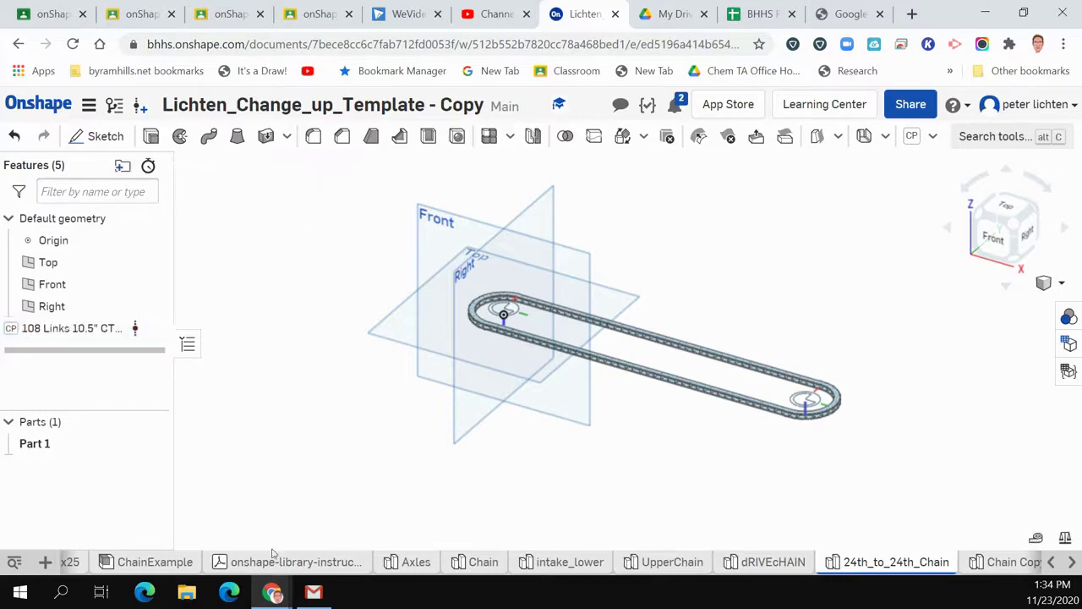
Step: Insert the 24th_to_24th_Chain part into Assembly 2 and place it just above the rail with the two sprockets
{"action": "left_click", "coordinate": [1051, 562]}
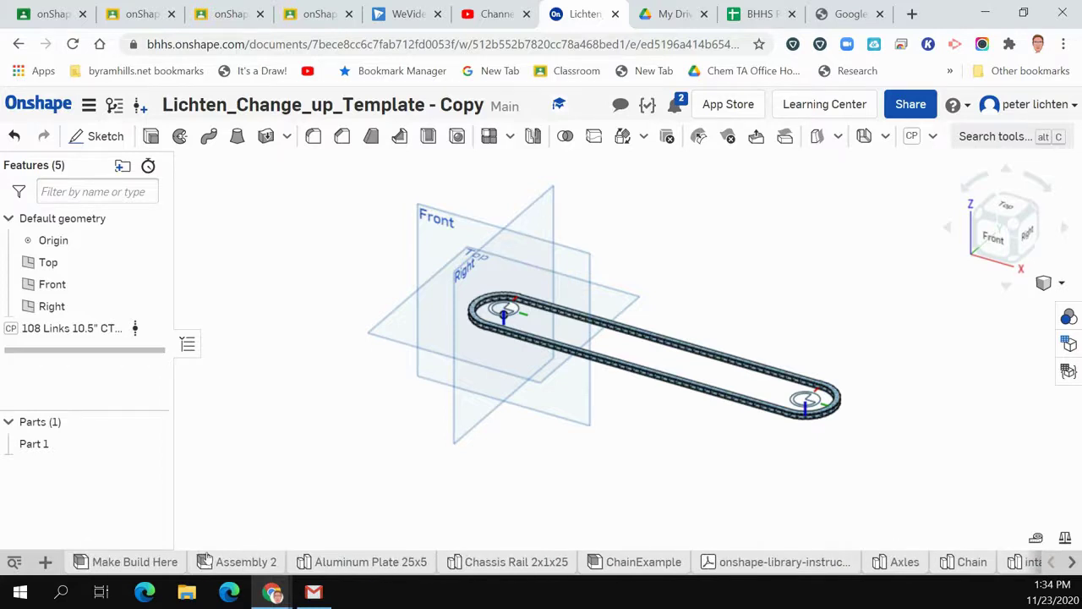
{"action": "left_click", "coordinate": [235, 563]}
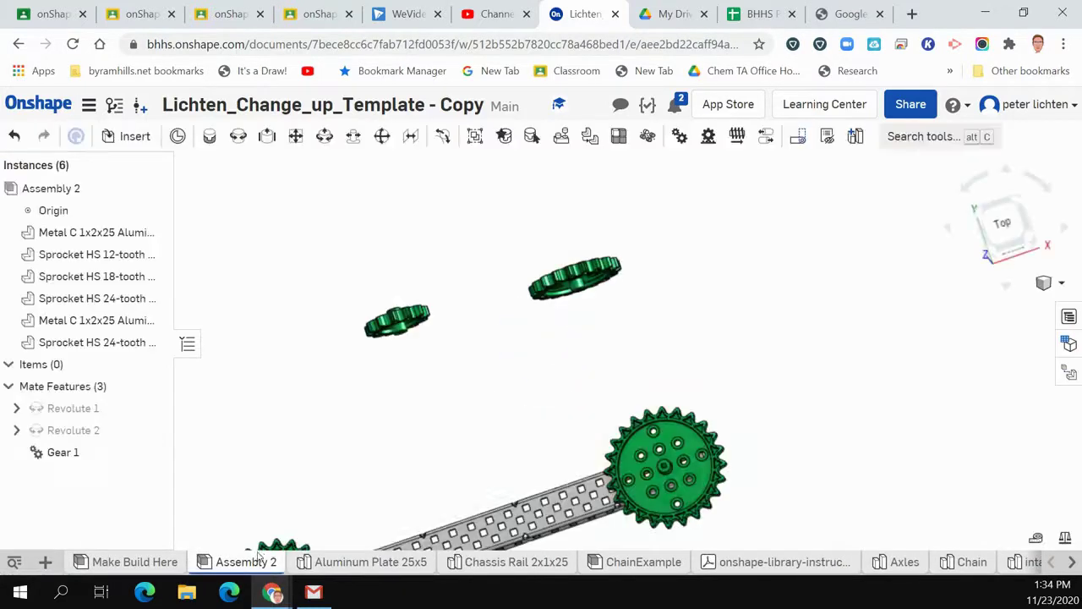
{"action": "scroll", "coordinate": [362, 451], "scroll_direction": "down", "scroll_amount": 3}
{"action": "middle_click_drag", "start_coordinate": [363, 449], "coordinate": [520, 375]}
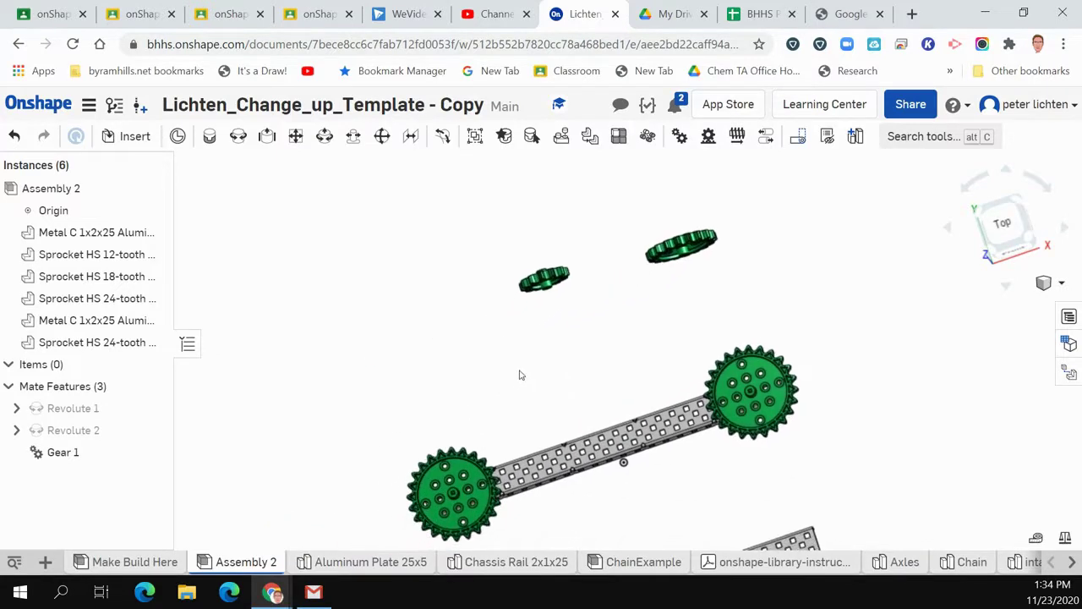
{"action": "left_click", "coordinate": [129, 136]}
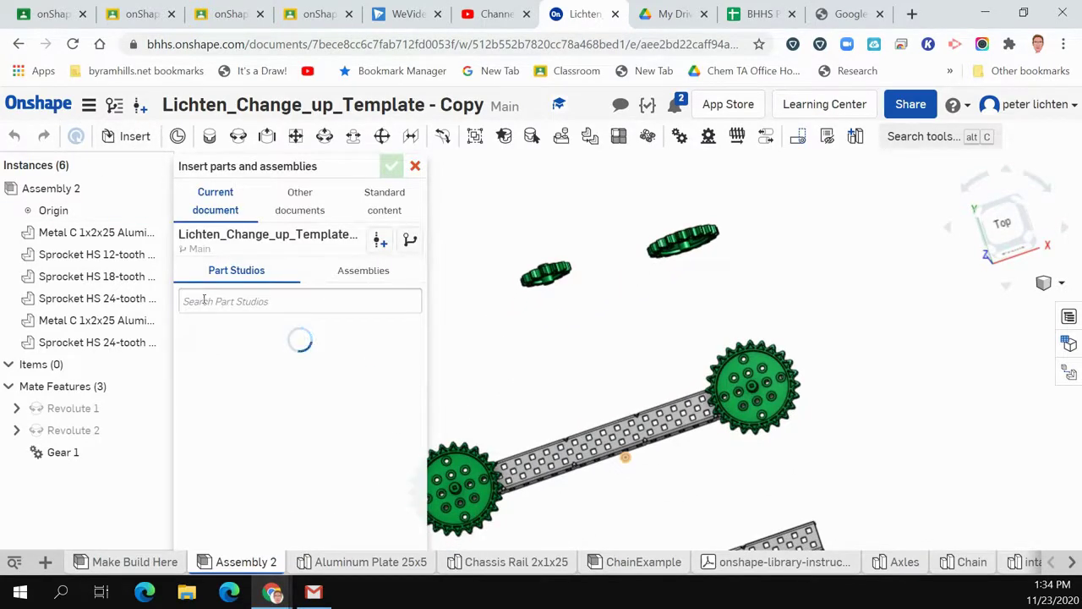
{"action": "type", "text": "chain"}
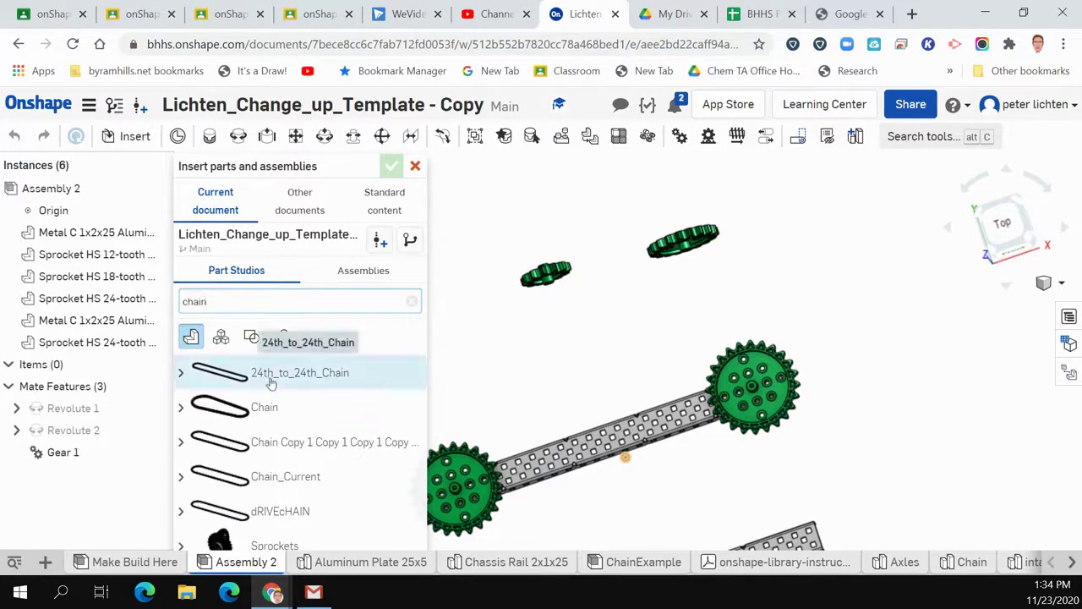
{"action": "left_click", "coordinate": [271, 380]}
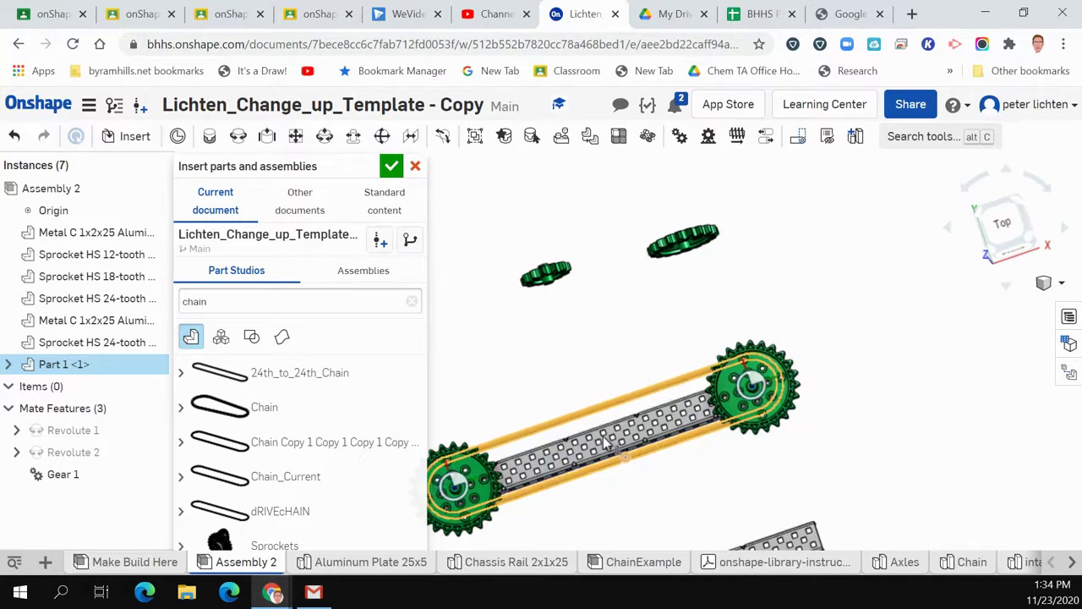
{"action": "left_click", "coordinate": [575, 359]}
{"action": "left_click", "coordinate": [392, 168]}
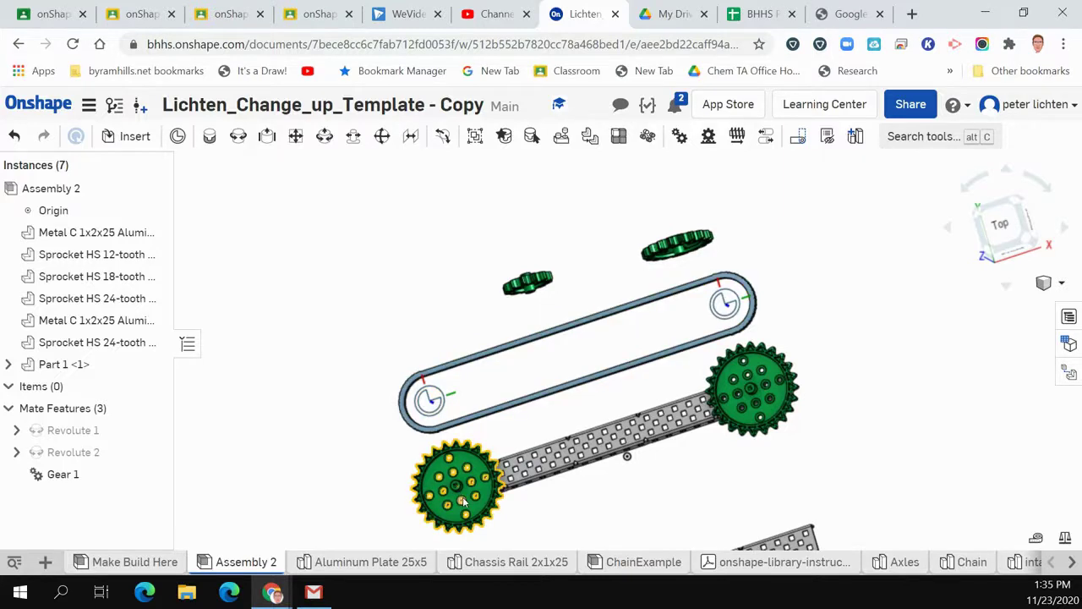
Step: Hide the 24-tooth sprocket at the rail's lower end and fasten the chain's mate connector there to the rail's exposed square mounting hole
{"action": "right_click_drag", "start_coordinate": [582, 516], "coordinate": [583, 520]}
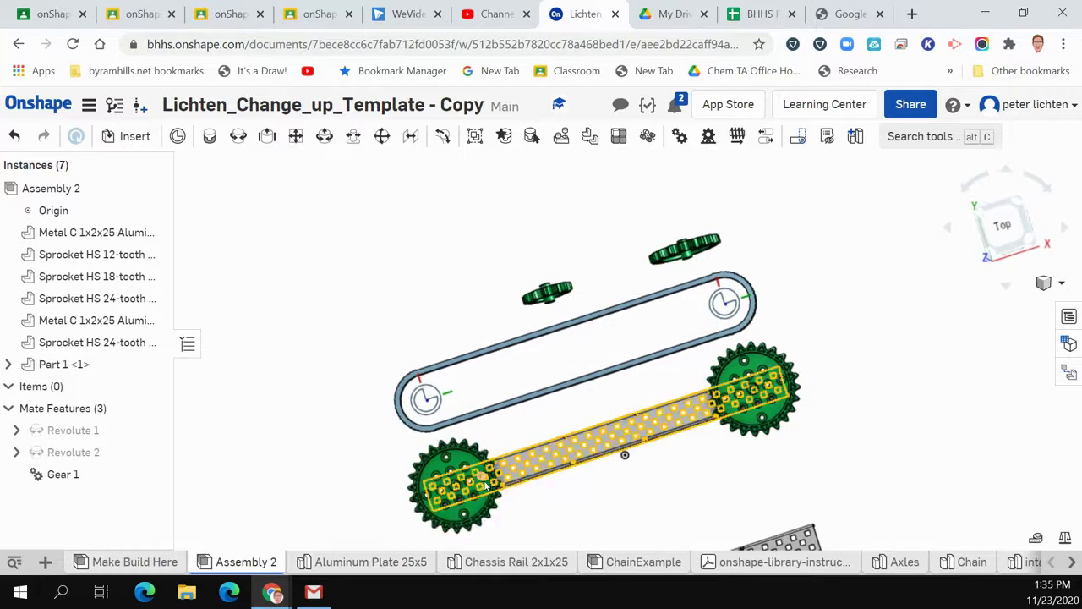
{"action": "left_click", "coordinate": [153, 298]}
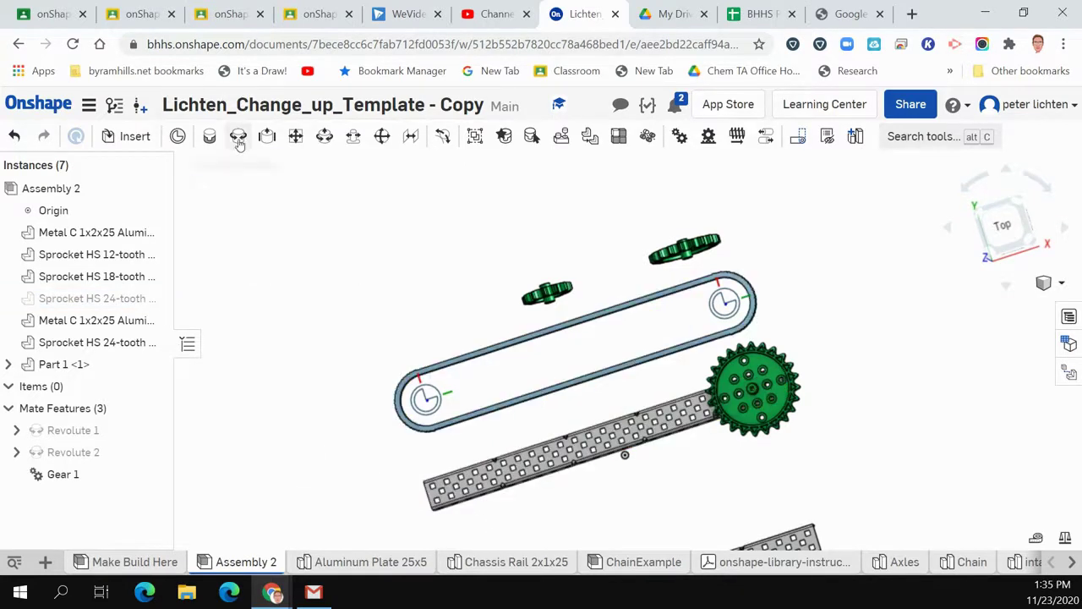
{"action": "left_click", "coordinate": [210, 137]}
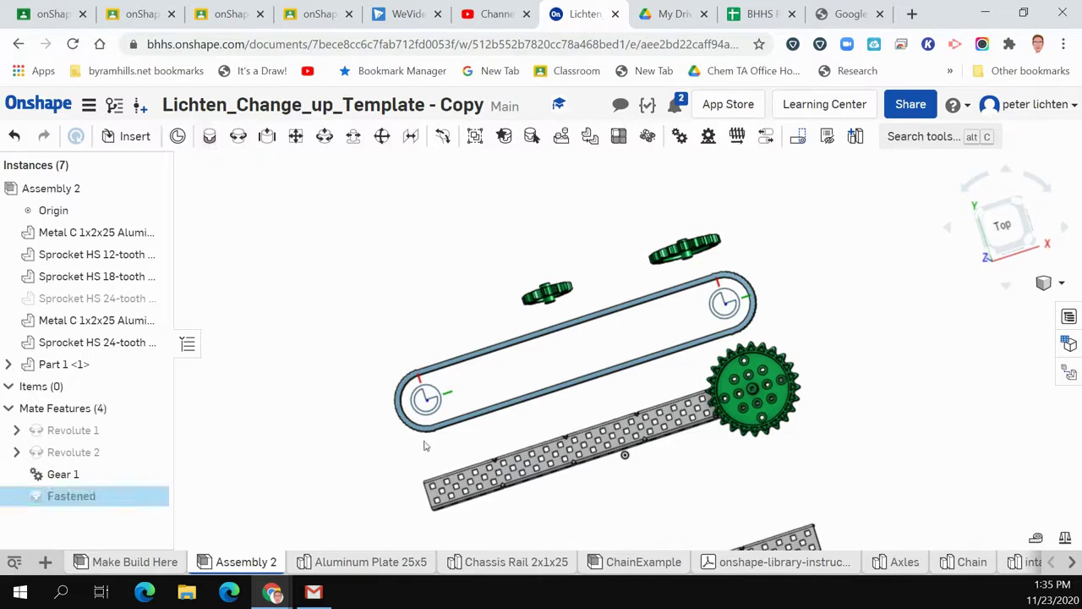
{"action": "left_click", "coordinate": [428, 399]}
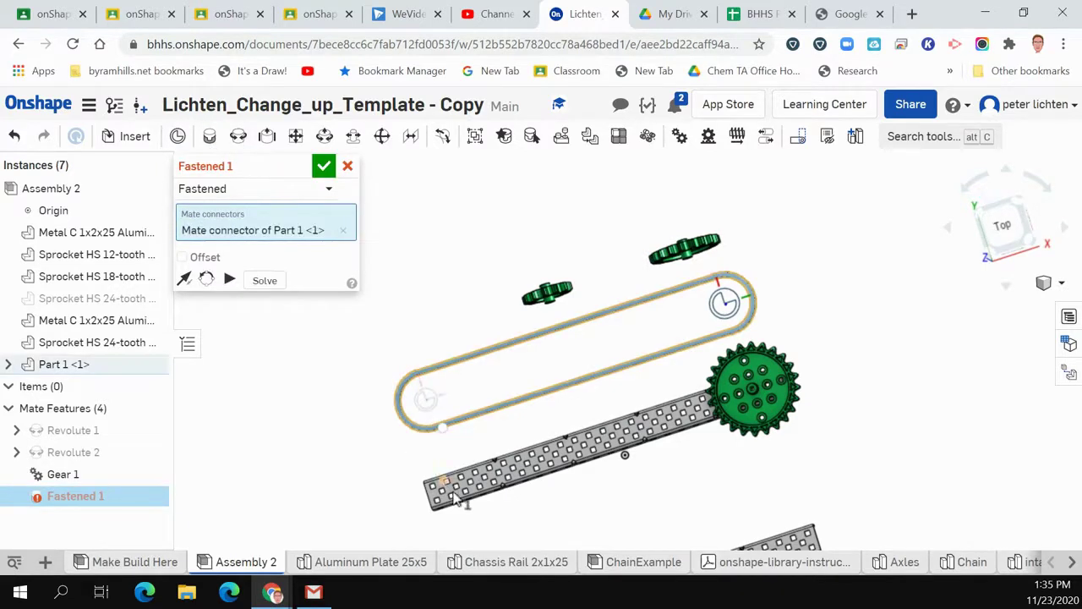
{"action": "scroll", "coordinate": [464, 494], "scroll_direction": "up", "scroll_amount": 5}
{"action": "scroll", "coordinate": [464, 497], "scroll_direction": "up", "scroll_amount": 3}
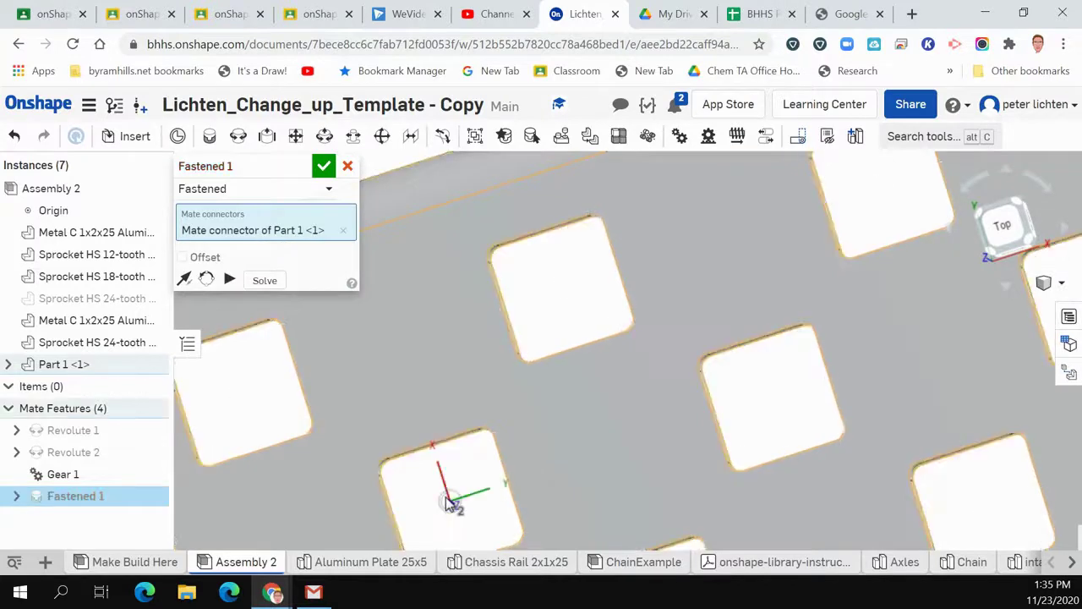
{"action": "left_click", "coordinate": [450, 502]}
{"action": "scroll", "coordinate": [450, 502], "scroll_direction": "down", "scroll_amount": 3}
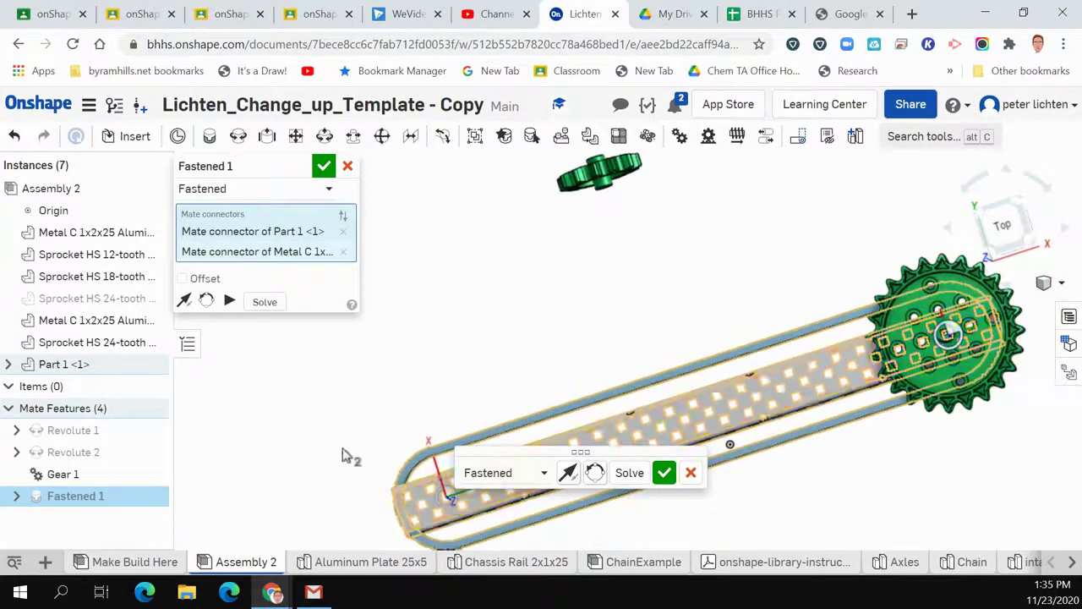
{"action": "left_click", "coordinate": [323, 171]}
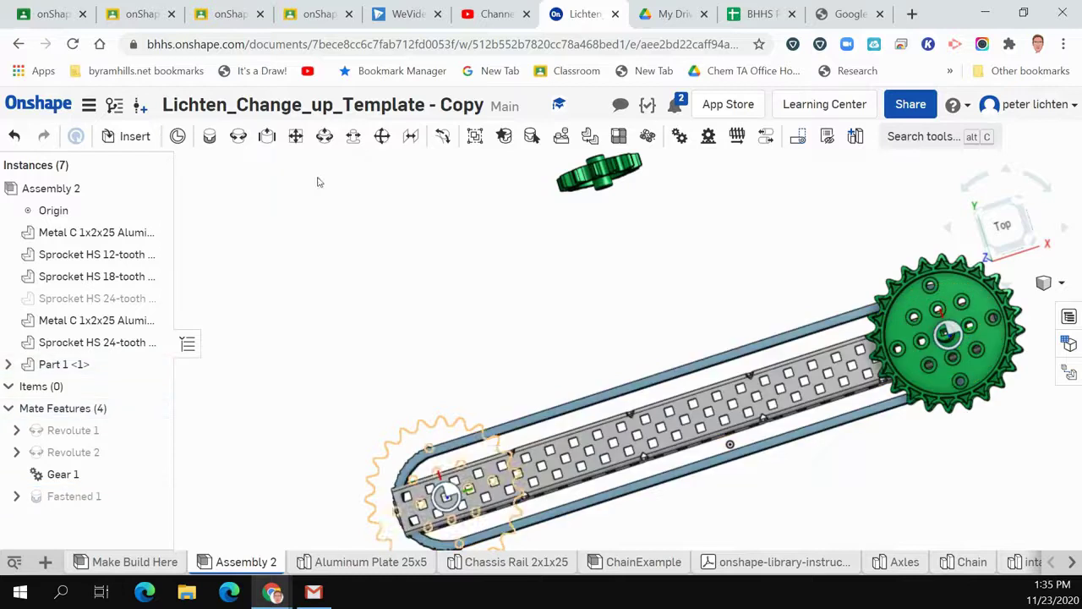
Step: Show the hidden 24-tooth sprocket again and check the chain's alignment with both sprockets from the side
{"action": "left_click", "coordinate": [153, 298]}
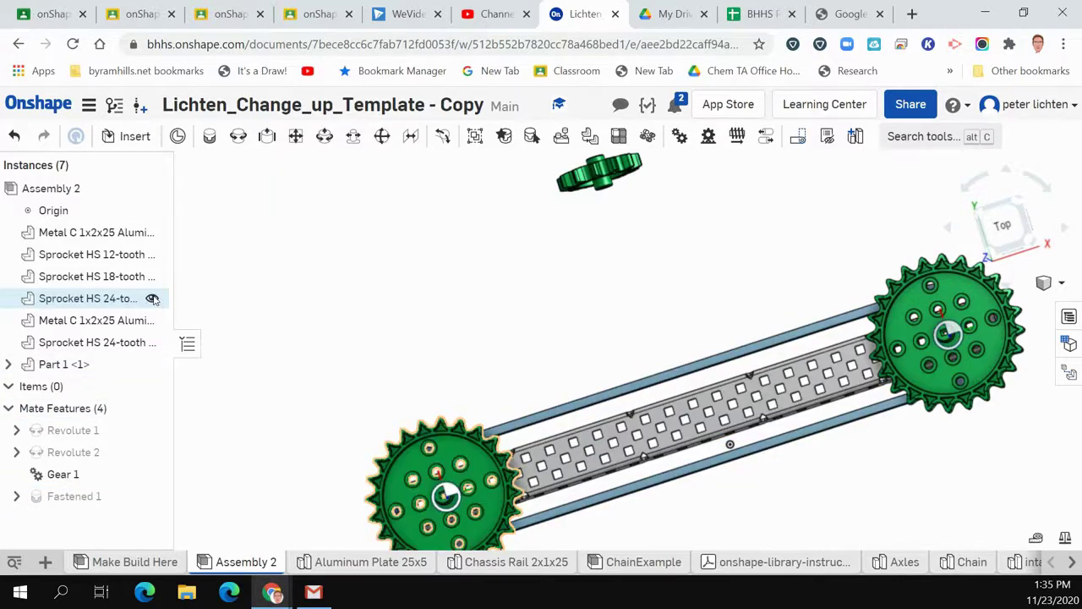
{"action": "right_click_drag", "start_coordinate": [377, 321], "coordinate": [436, 341]}
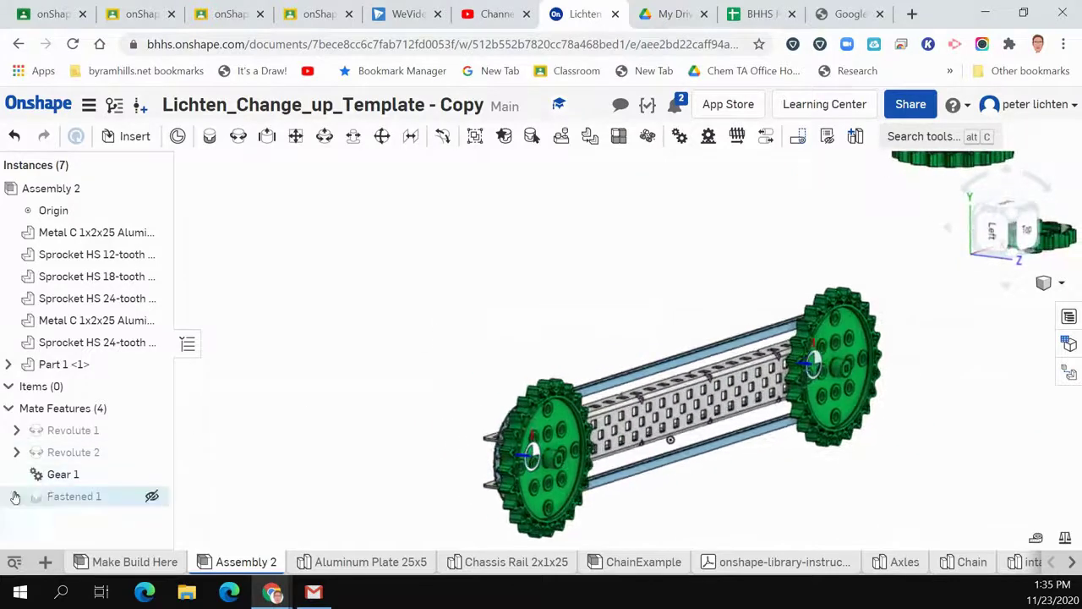
Step: Edit the chain's fastened mate and try a Z offset of 0.25 in, then -0.25 in
{"action": "double_click", "coordinate": [71, 499]}
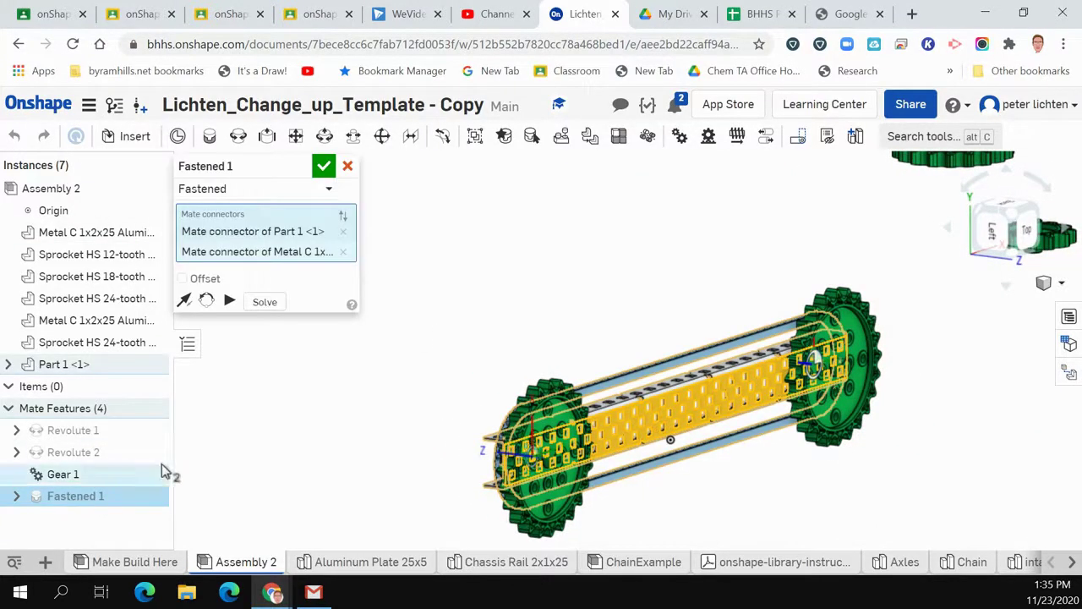
{"action": "right_click_drag", "start_coordinate": [356, 439], "coordinate": [373, 435]}
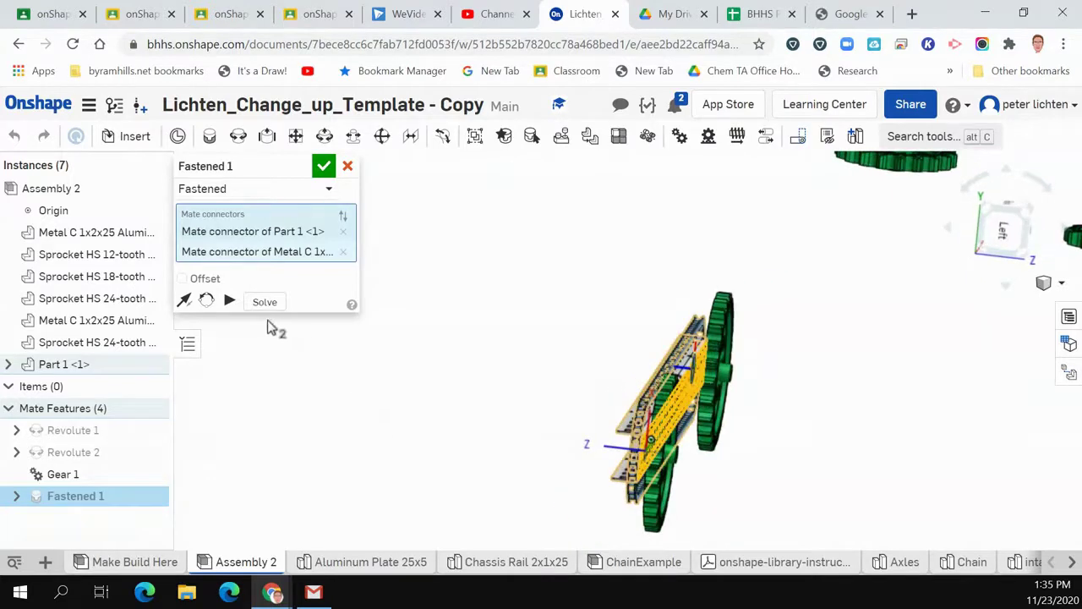
{"action": "left_click", "coordinate": [182, 279]}
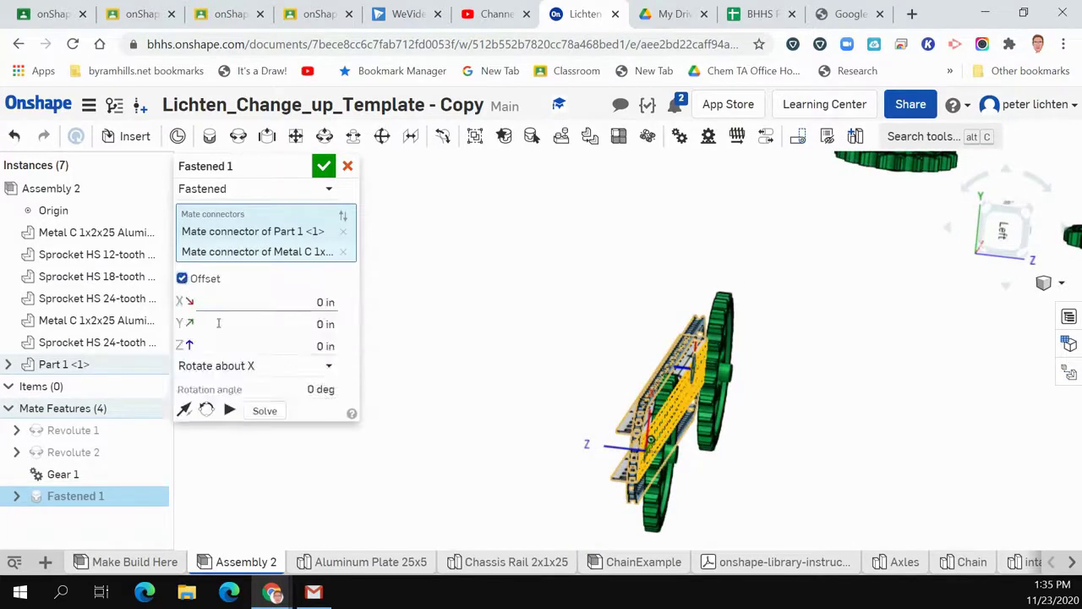
{"action": "left_click", "coordinate": [311, 346]}
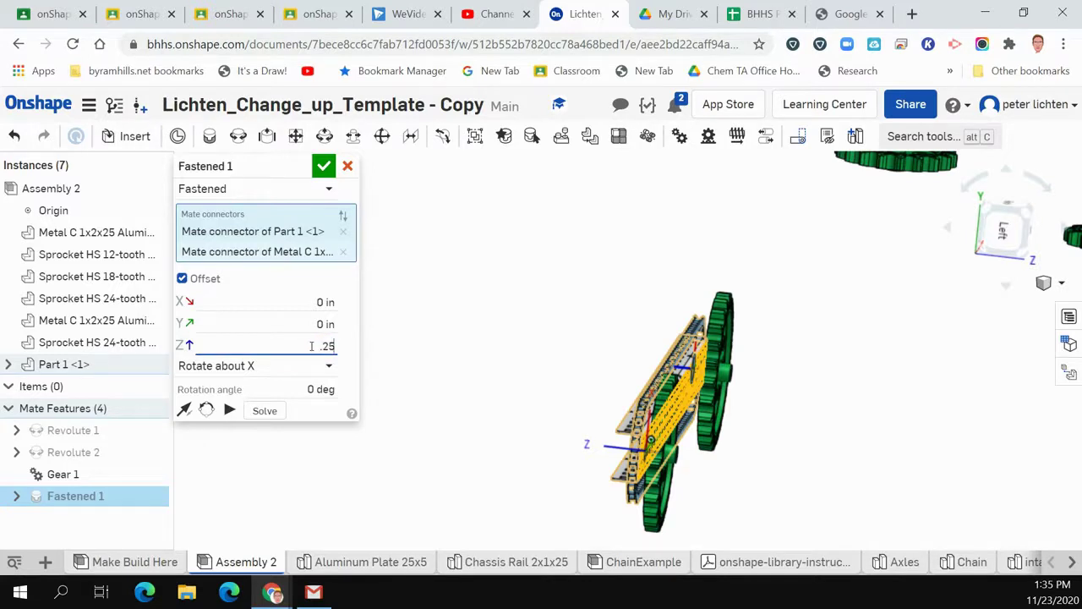
{"action": "key", "text": "Return"}
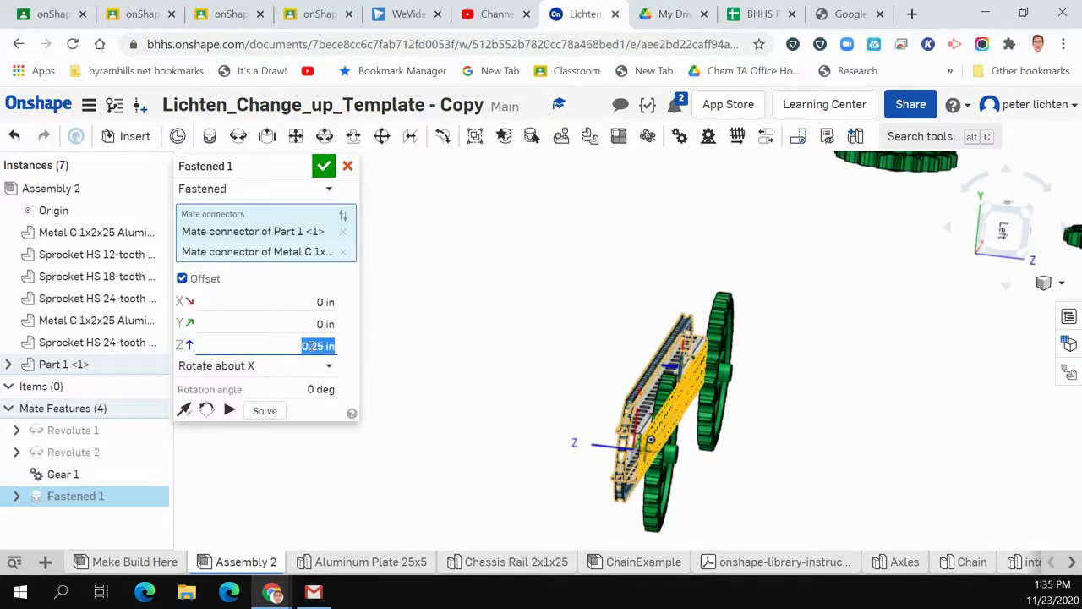
{"action": "type", "text": "-.25"}
{"action": "key", "text": "Return"}
{"action": "mouse_move", "coordinate": [483, 406]}
{"action": "right_mouse_down"}
{"action": "mouse_move", "coordinate": [514, 398]}
{"action": "mouse_move", "coordinate": [496, 394]}
{"action": "right_mouse_up"}
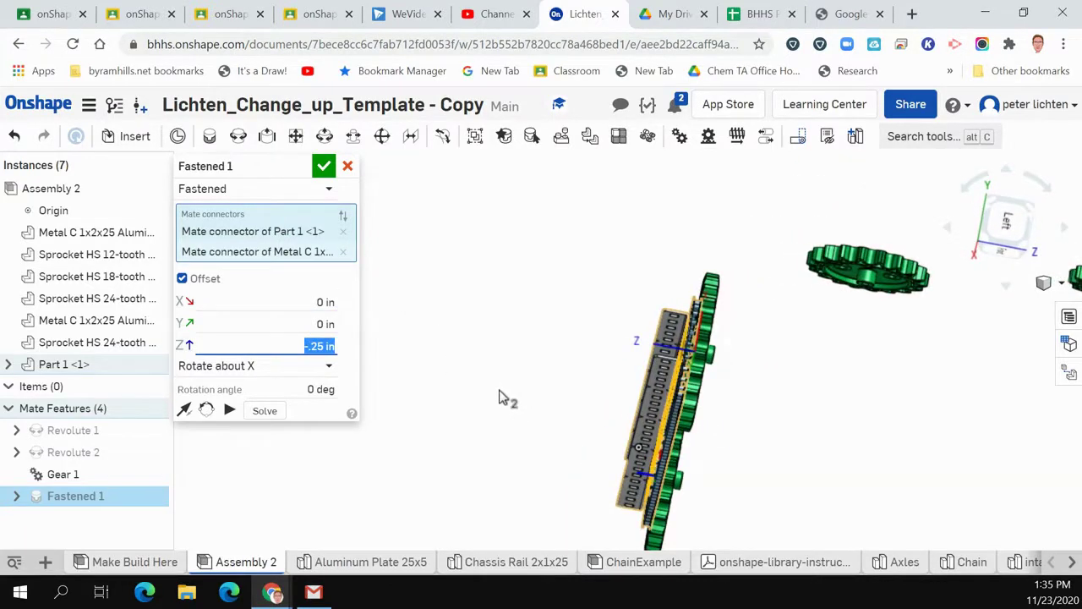
Step: Try a Z offset of -0.35 in on the chain's fastened mate, inspect the fit and cancel the edit
{"action": "left_click", "coordinate": [325, 346]}
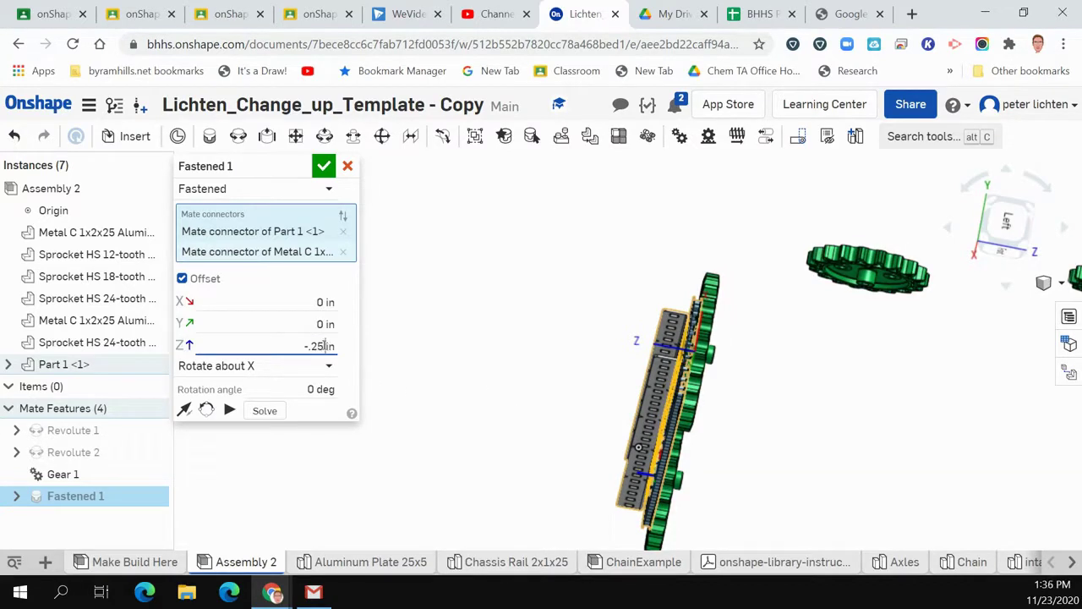
{"action": "key", "text": "BackSpace"}
{"action": "key", "text": "BackSpace"}
{"action": "key", "text": "BackSpace"}
{"action": "key", "text": "Return"}
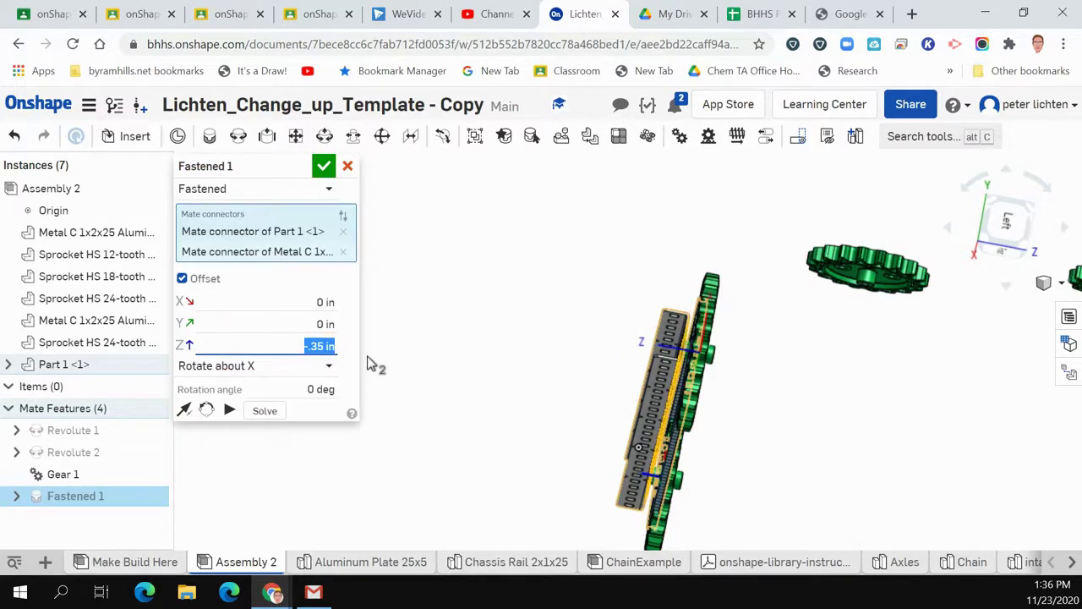
{"action": "right_click_drag", "start_coordinate": [748, 411], "coordinate": [685, 427]}
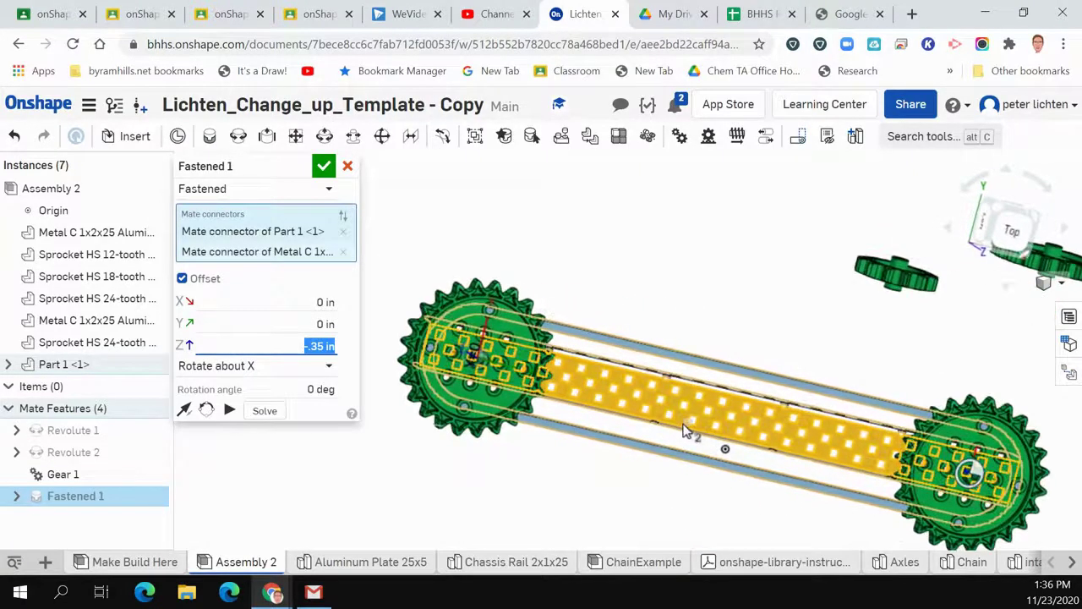
{"action": "scroll", "coordinate": [686, 428], "scroll_direction": "down", "scroll_amount": 3}
{"action": "right_click_drag", "start_coordinate": [684, 496], "coordinate": [677, 496]}
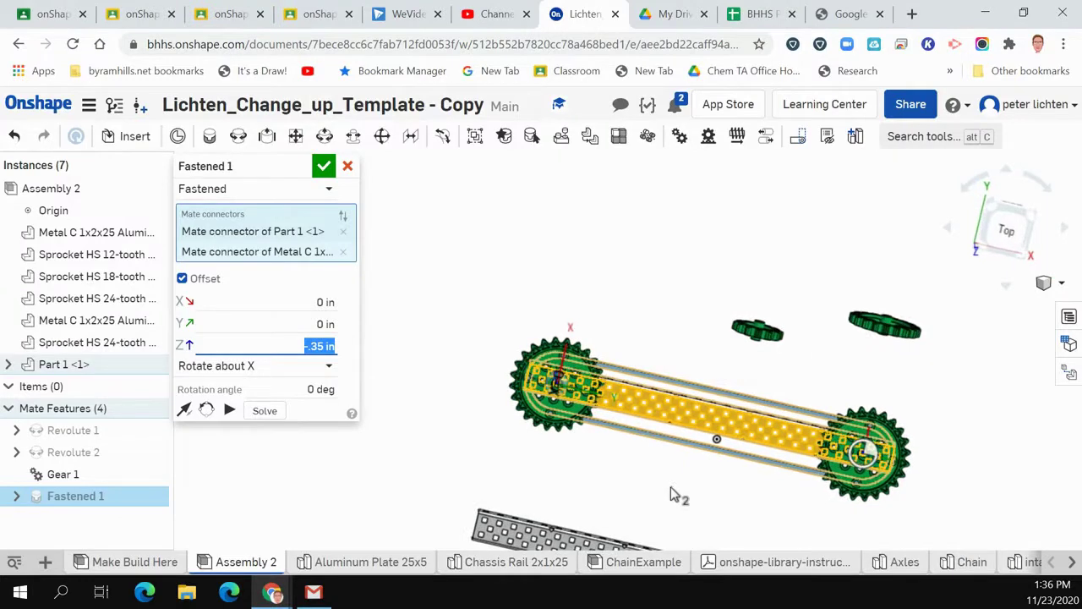
{"action": "left_click", "coordinate": [347, 166]}
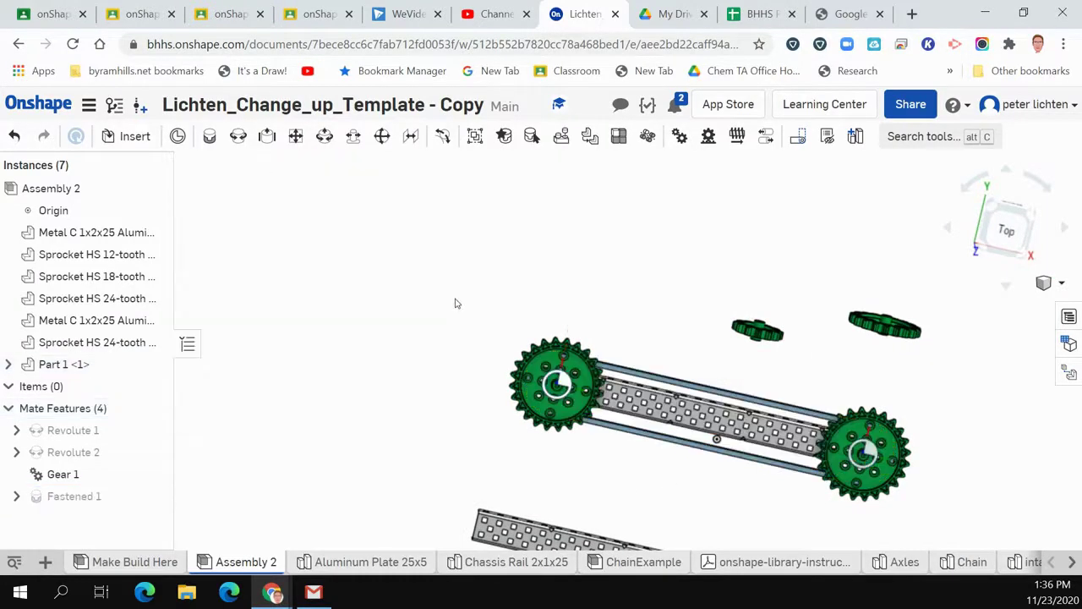
Step: Animate the Revolute 2 mate from 0 to 360 degrees to watch the sprockets turn, then stop playback
{"action": "right_click", "coordinate": [78, 454]}
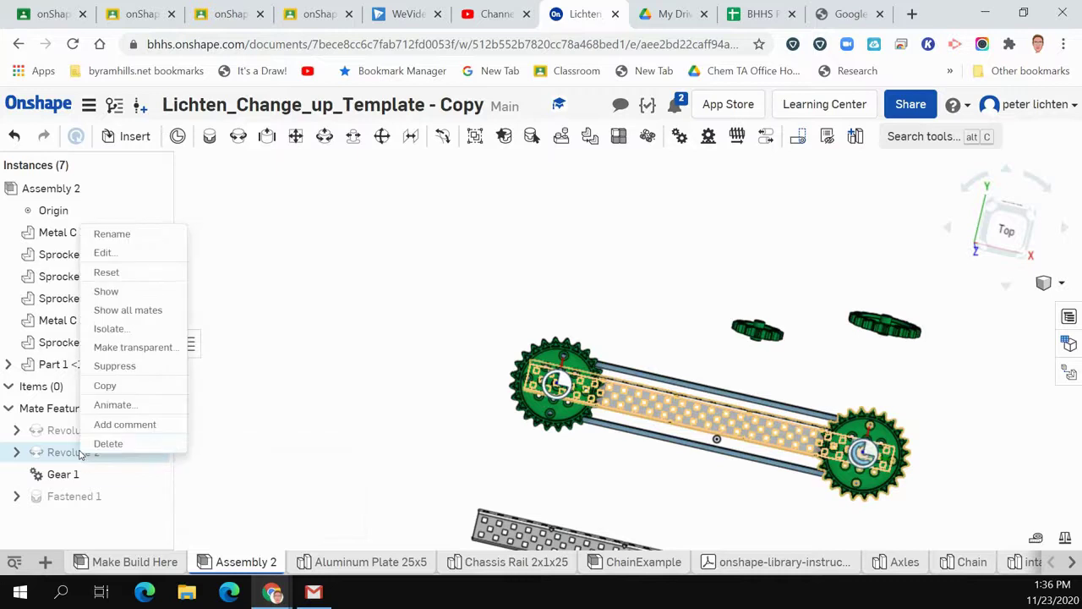
{"action": "left_click", "coordinate": [112, 406]}
{"action": "left_click", "coordinate": [184, 345]}
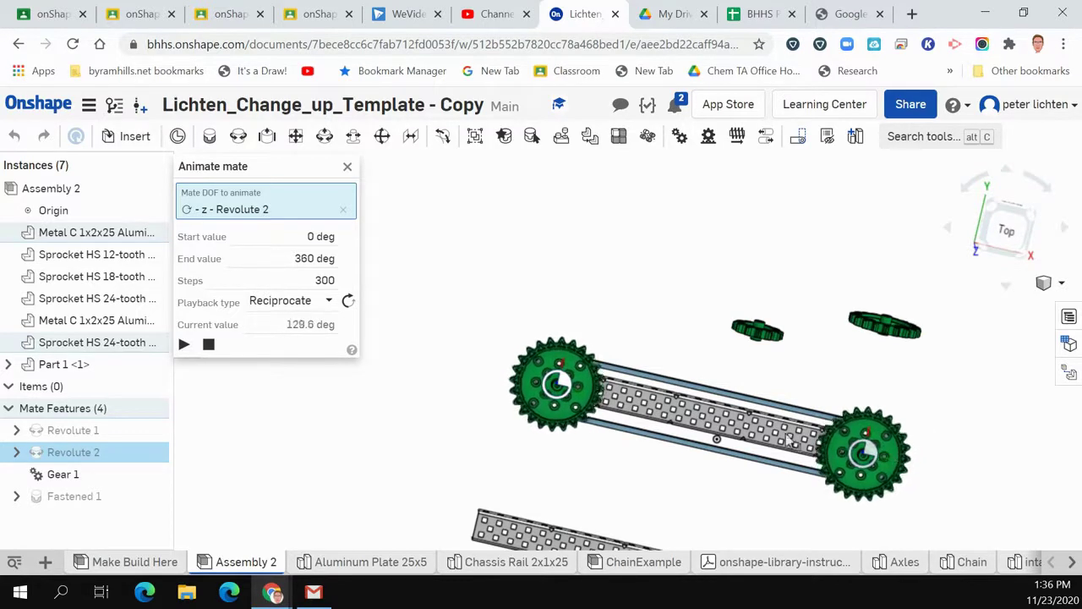
{"action": "left_click", "coordinate": [208, 345]}
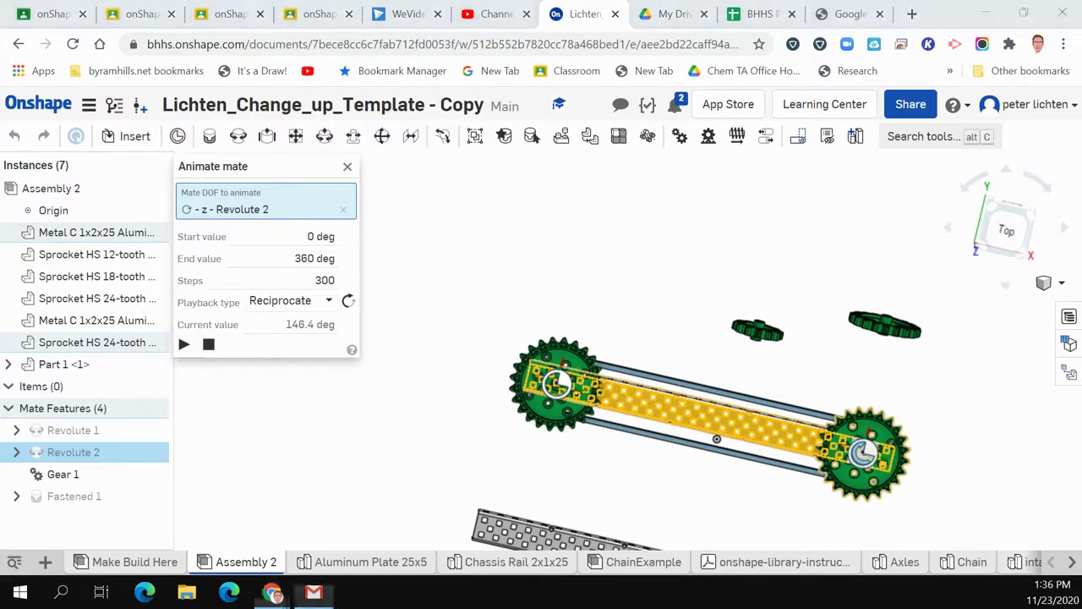
Step: Switch to the chain's source part studio and set both sprocket tooth counts to 36 in the chain feature
{"action": "right_click", "coordinate": [629, 377]}
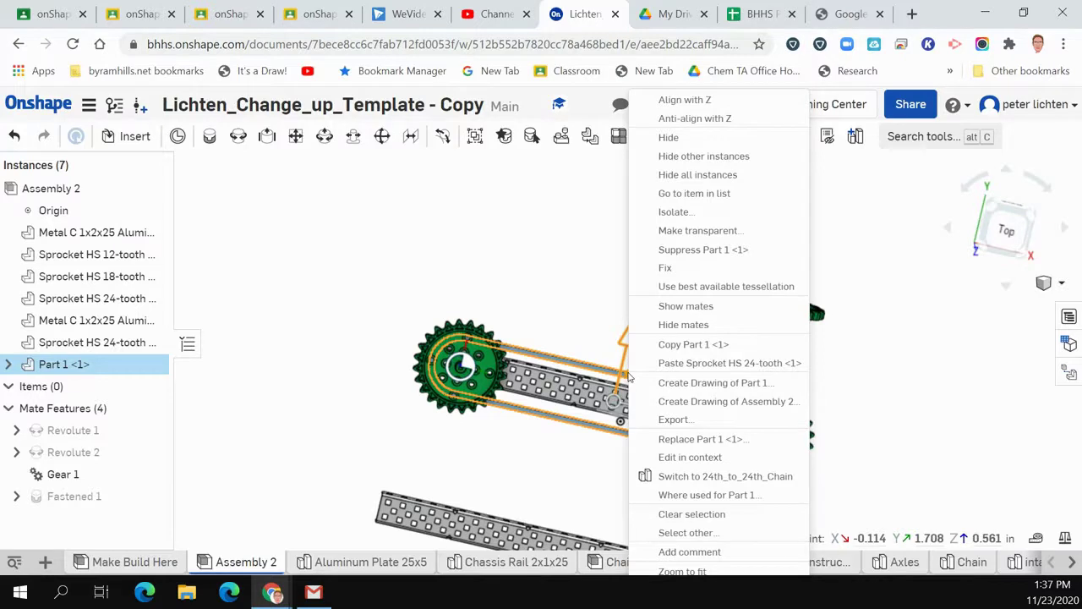
{"action": "left_click", "coordinate": [695, 476]}
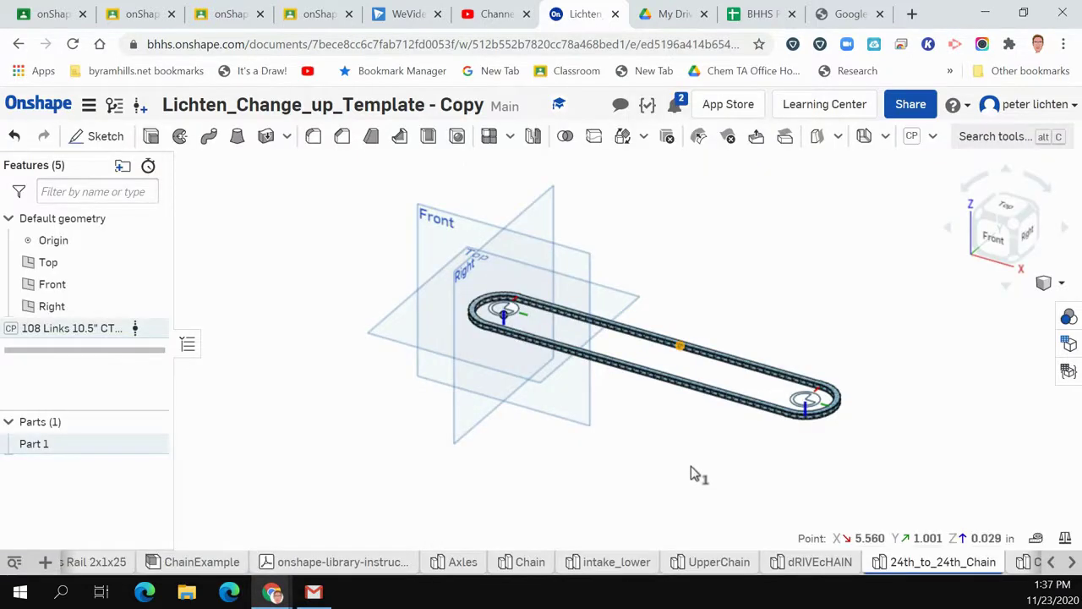
{"action": "double_click", "coordinate": [61, 330]}
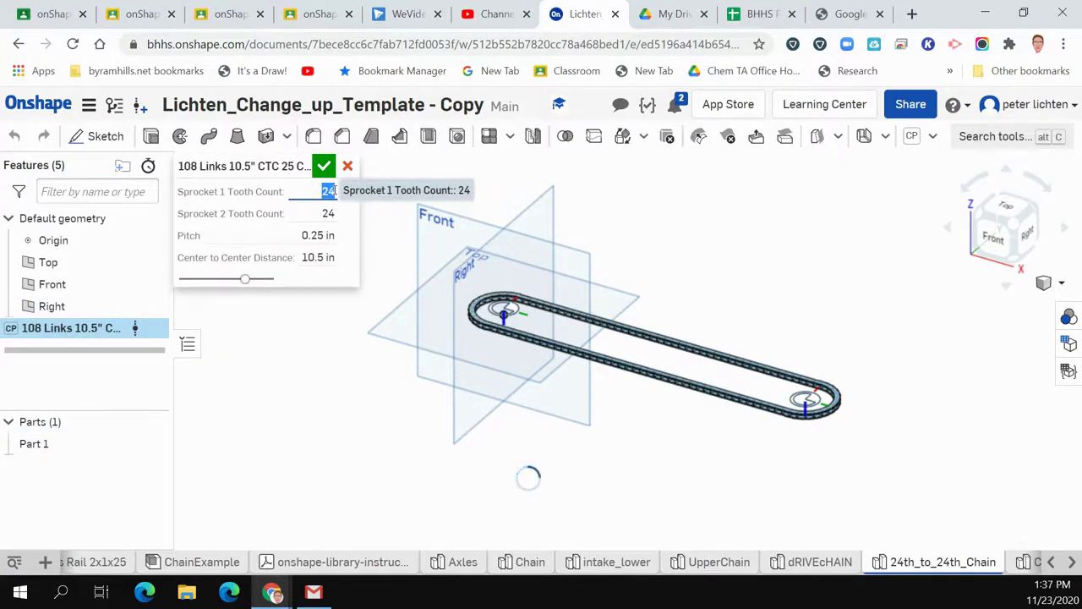
{"action": "type", "text": "3"}
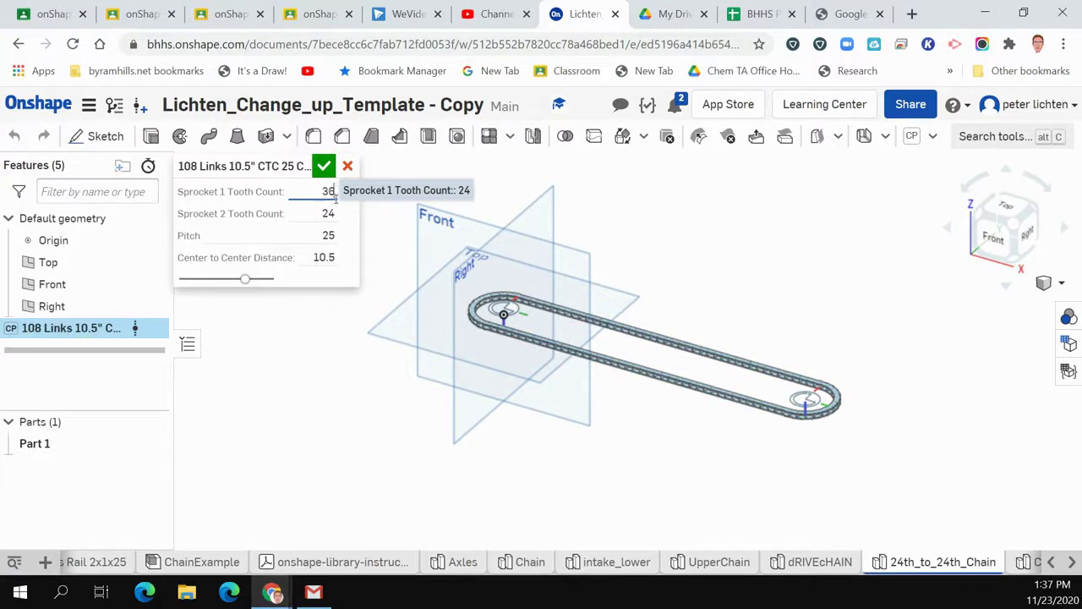
{"action": "type", "text": "6"}
{"action": "left_click", "coordinate": [330, 214]}
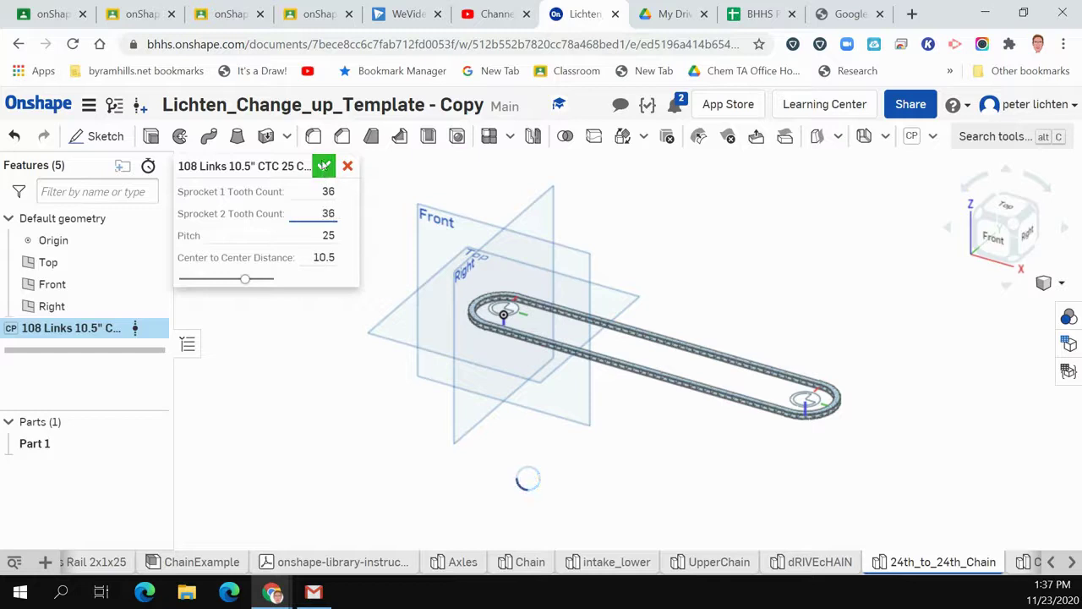
{"action": "left_click", "coordinate": [324, 166]}
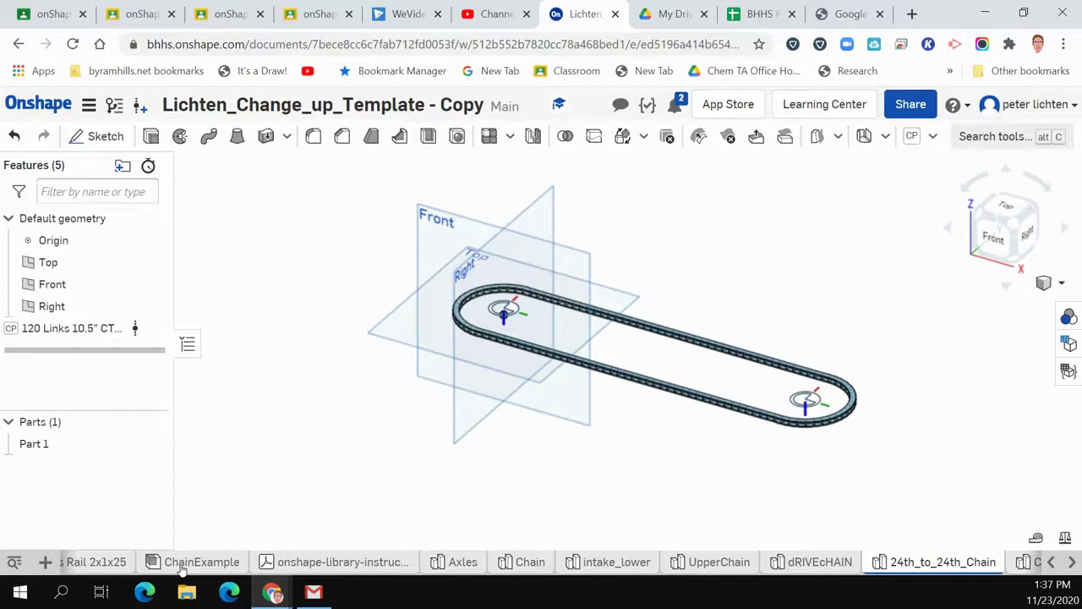
Step: Open the ChainExample assembly and examine how the chain wraps around its two sprockets
{"action": "left_click", "coordinate": [181, 565]}
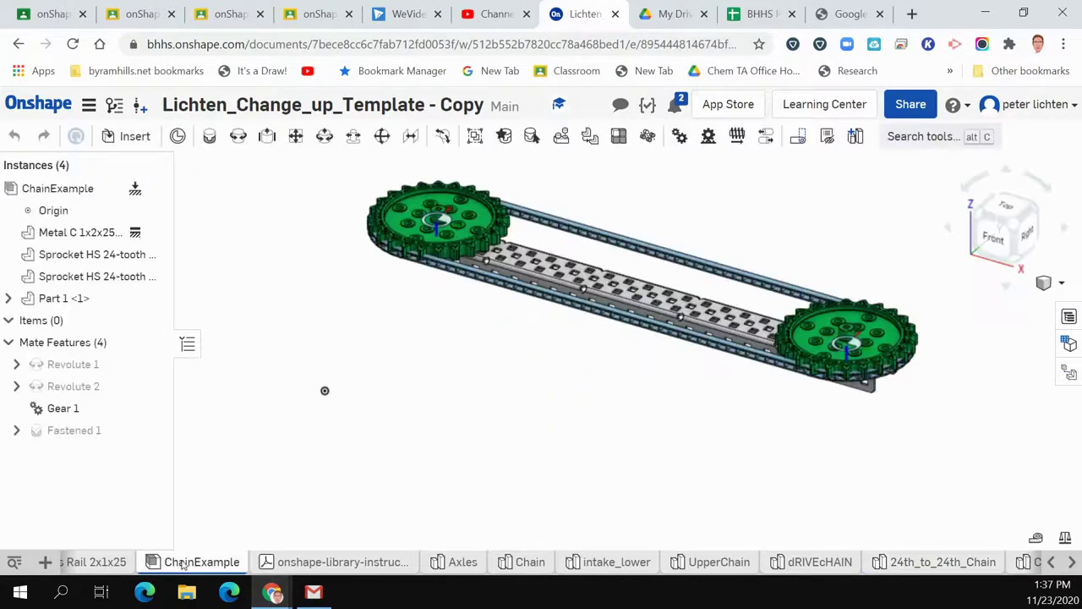
{"action": "scroll", "coordinate": [537, 412], "scroll_direction": "up", "scroll_amount": 3}
{"action": "right_click_drag", "start_coordinate": [536, 412], "coordinate": [529, 441]}
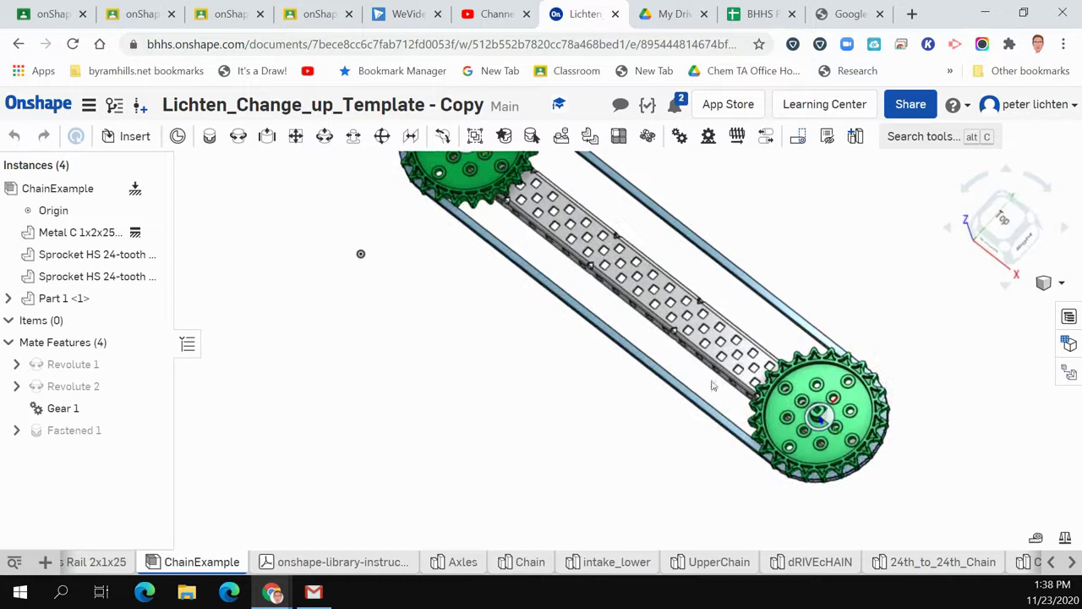
{"action": "scroll", "coordinate": [547, 404], "scroll_direction": "down", "scroll_amount": 2}
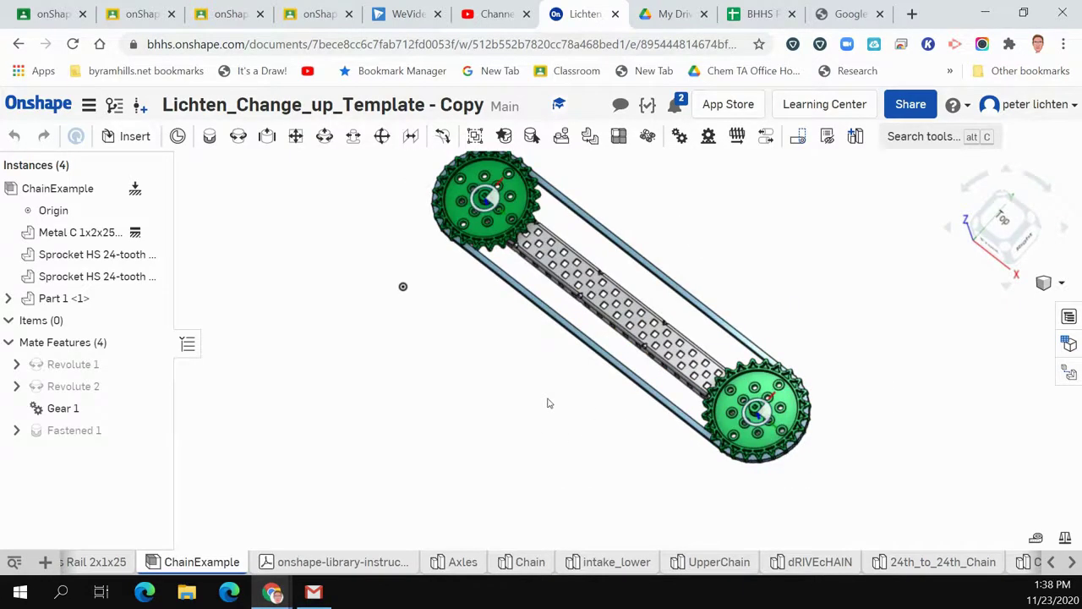
{"action": "right_click_drag", "start_coordinate": [363, 215], "coordinate": [378, 233]}
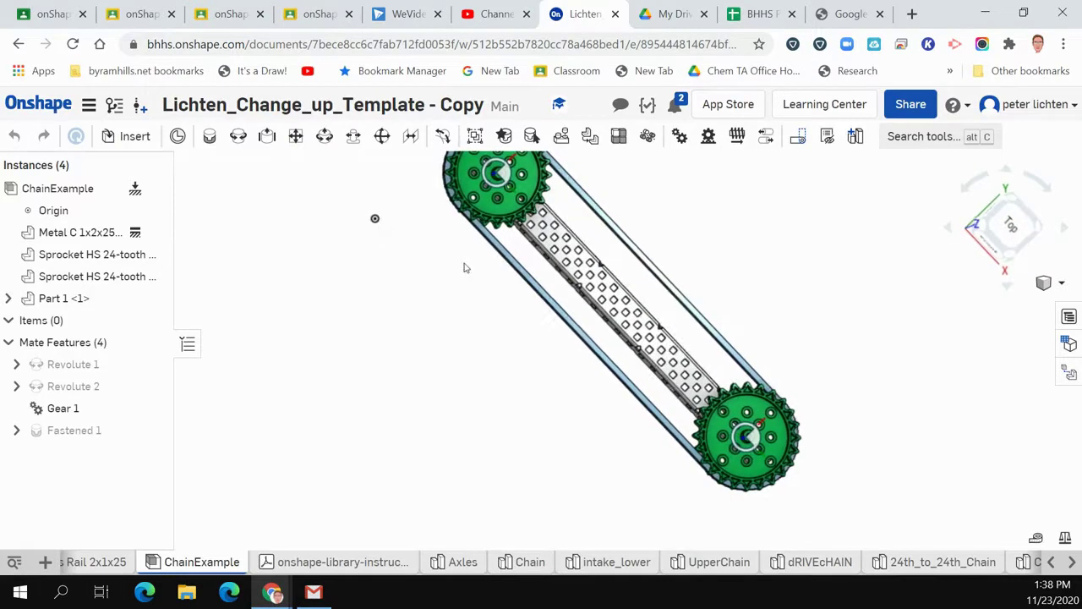
{"action": "right_click_drag", "start_coordinate": [697, 255], "coordinate": [681, 265]}
{"action": "scroll", "coordinate": [686, 260], "scroll_direction": "up", "scroll_amount": 1}
{"action": "scroll", "coordinate": [686, 261], "scroll_direction": "down", "scroll_amount": 2}
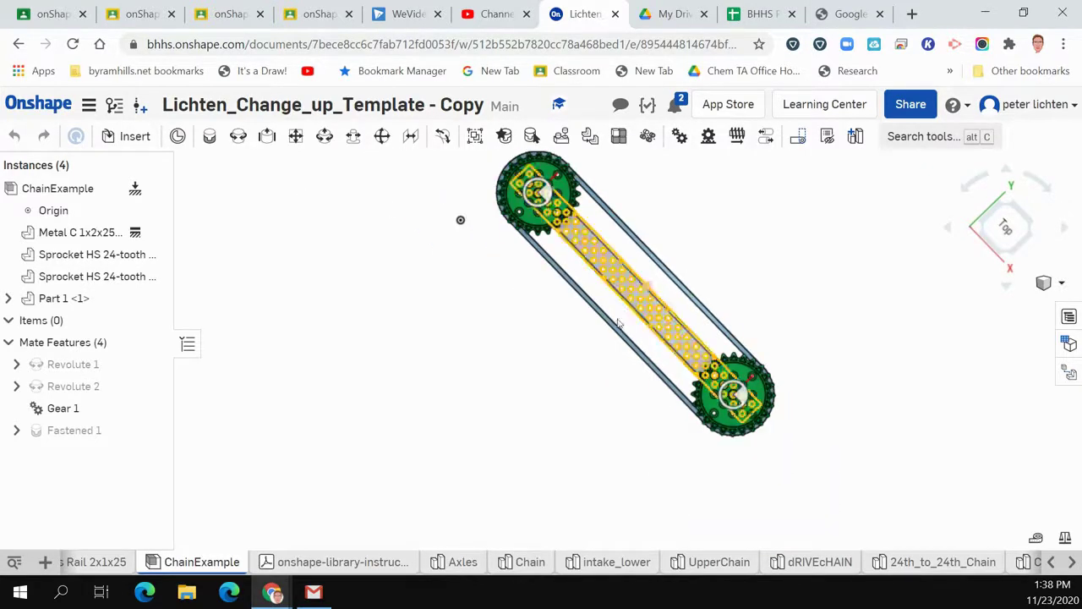
{"action": "right_click_drag", "start_coordinate": [558, 370], "coordinate": [561, 370]}
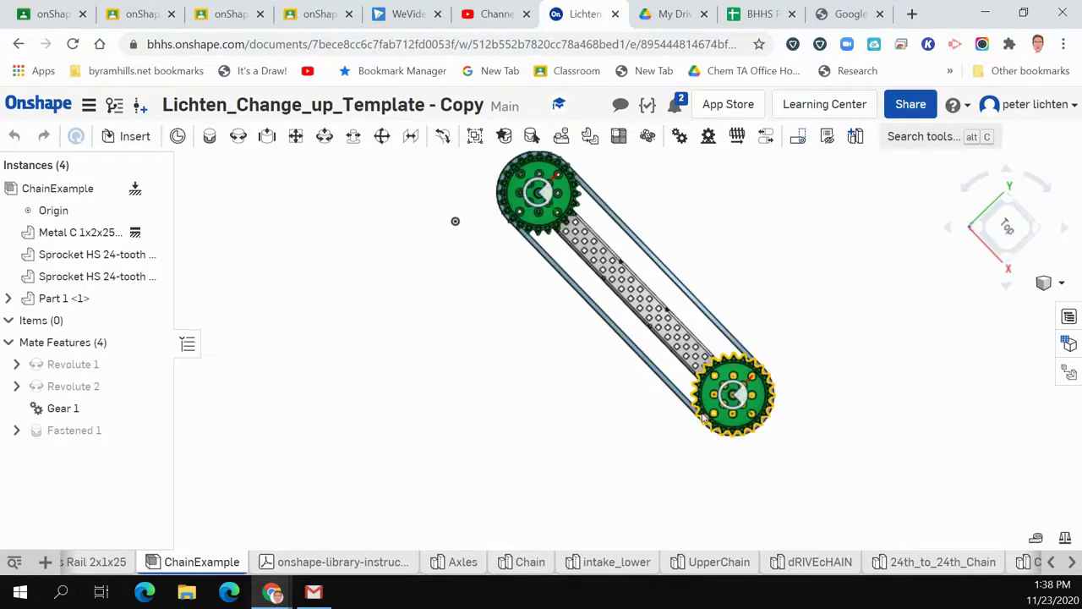
Step: Animate ChainExample's Revolute 1 mate from 0 to 360 degrees to check the sprocket motion, then stop playback
{"action": "right_click", "coordinate": [73, 365]}
{"action": "left_click", "coordinate": [106, 316]}
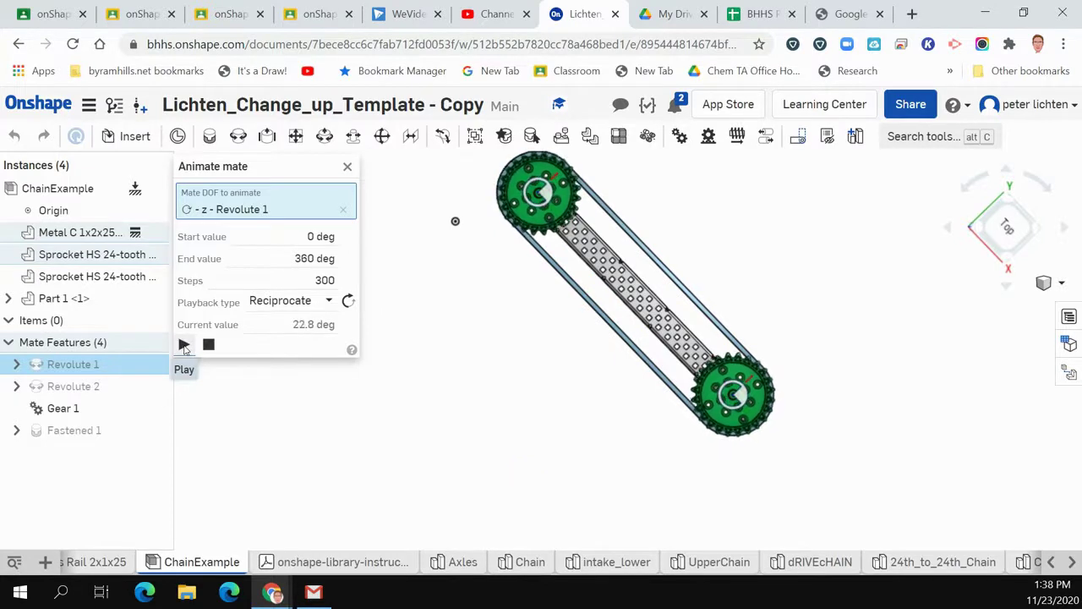
{"action": "right_click_drag", "start_coordinate": [423, 355], "coordinate": [491, 381]}
{"action": "key", "text": "n"}
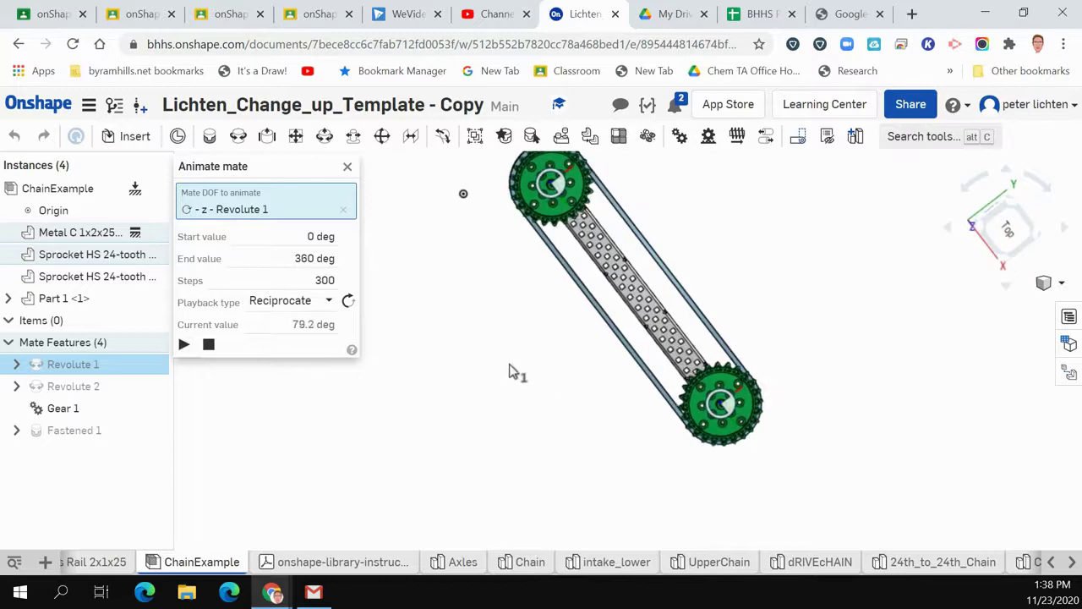
{"action": "left_click", "coordinate": [207, 344]}
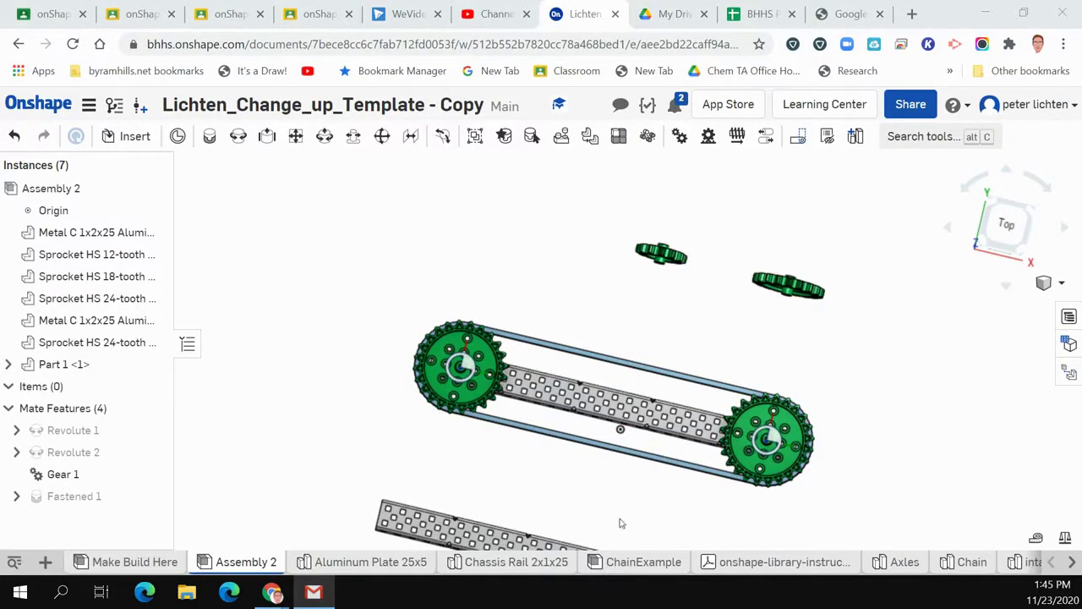
Step: Add a gear relation with reversed direction between the Revolute 3 and Revolute 4 mates of the 18- and 12-tooth sprockets
{"action": "middle_click_drag", "start_coordinate": [623, 517], "coordinate": [546, 430]}
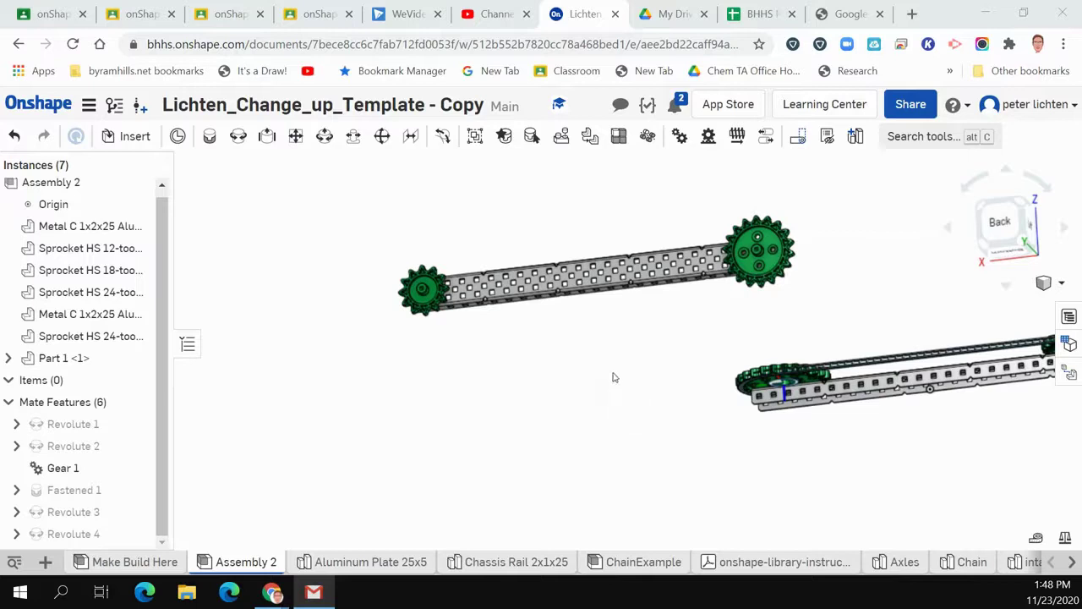
{"action": "middle_click_drag", "start_coordinate": [615, 378], "coordinate": [603, 414]}
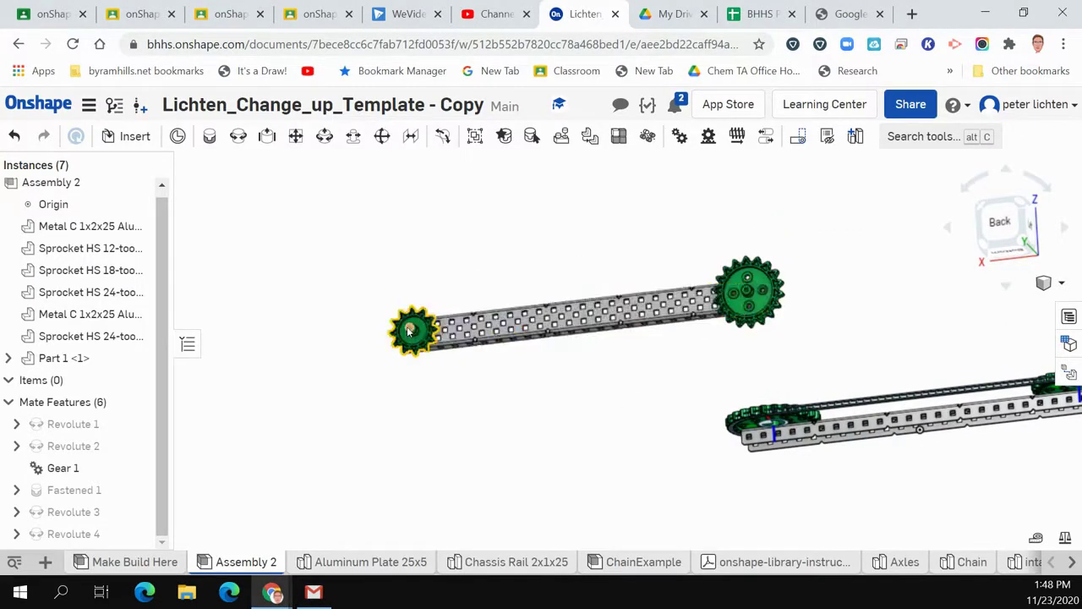
{"action": "left_click", "coordinate": [680, 137]}
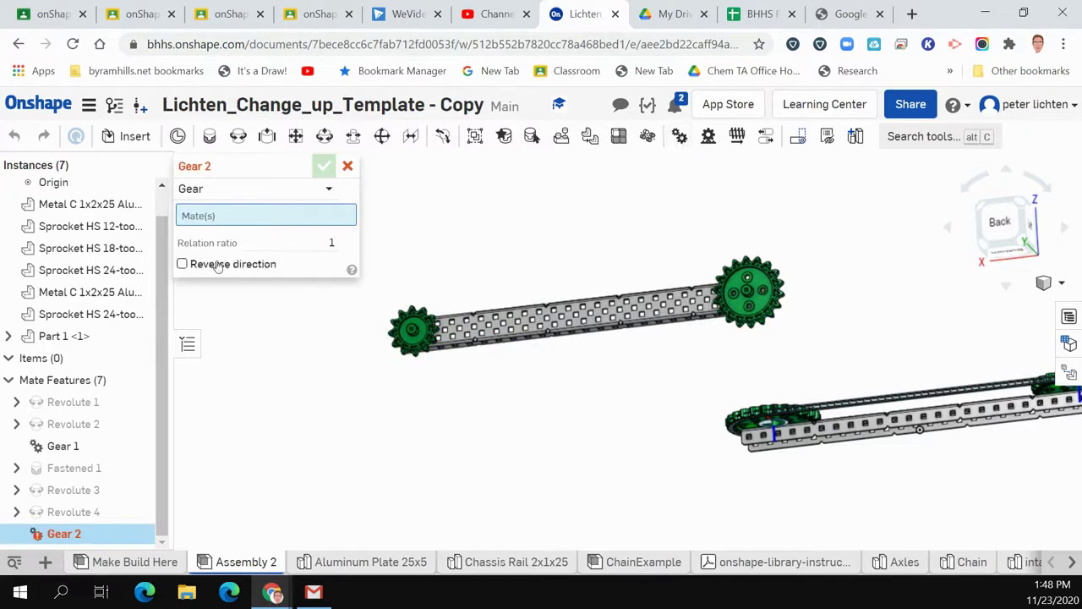
{"action": "left_click", "coordinate": [182, 265]}
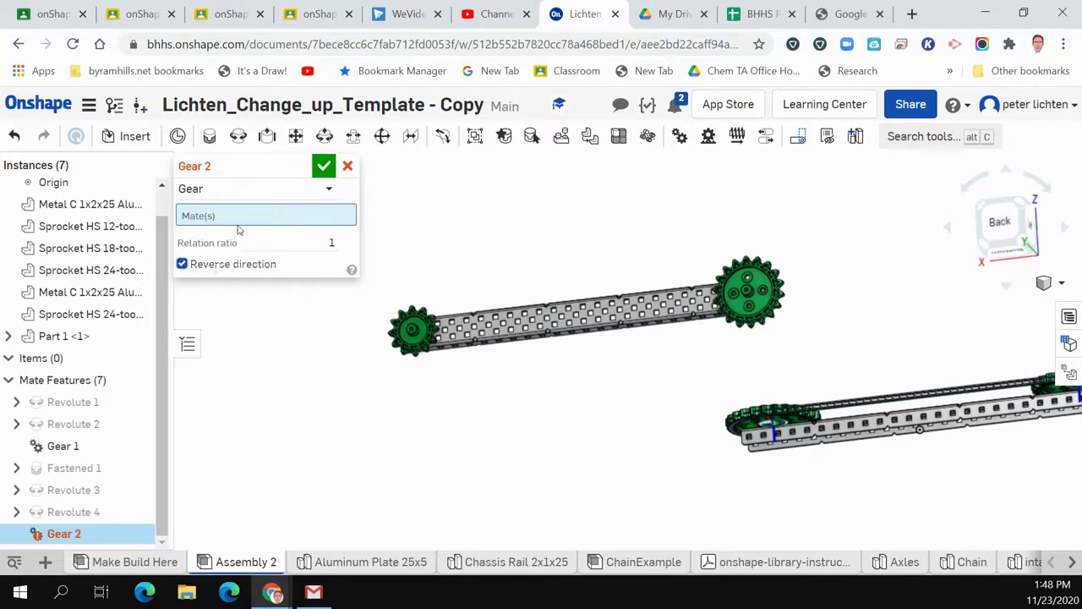
{"action": "left_click", "coordinate": [74, 490]}
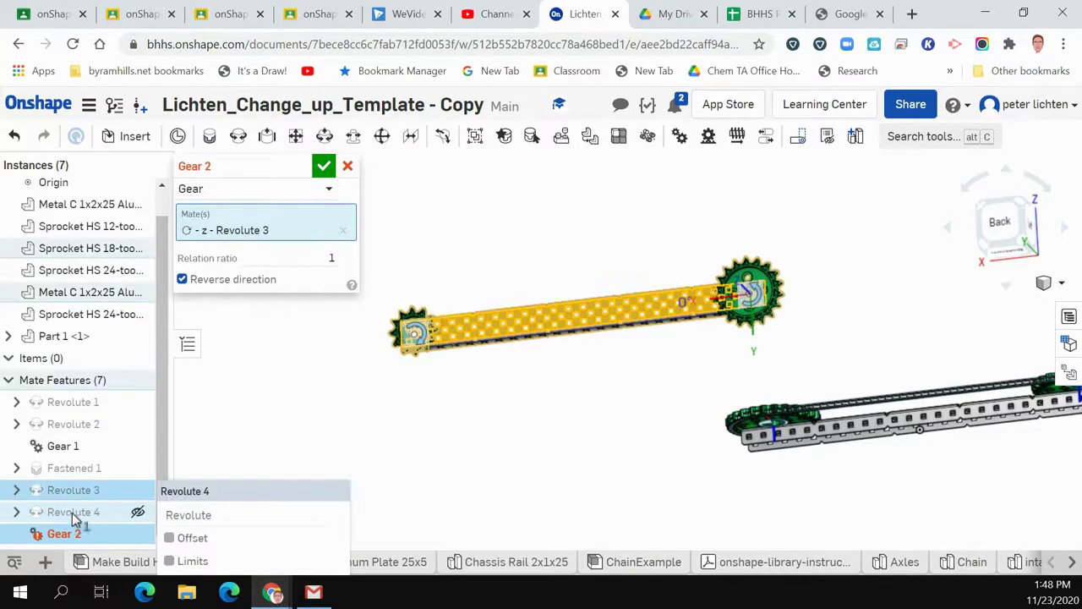
{"action": "left_click", "coordinate": [69, 513]}
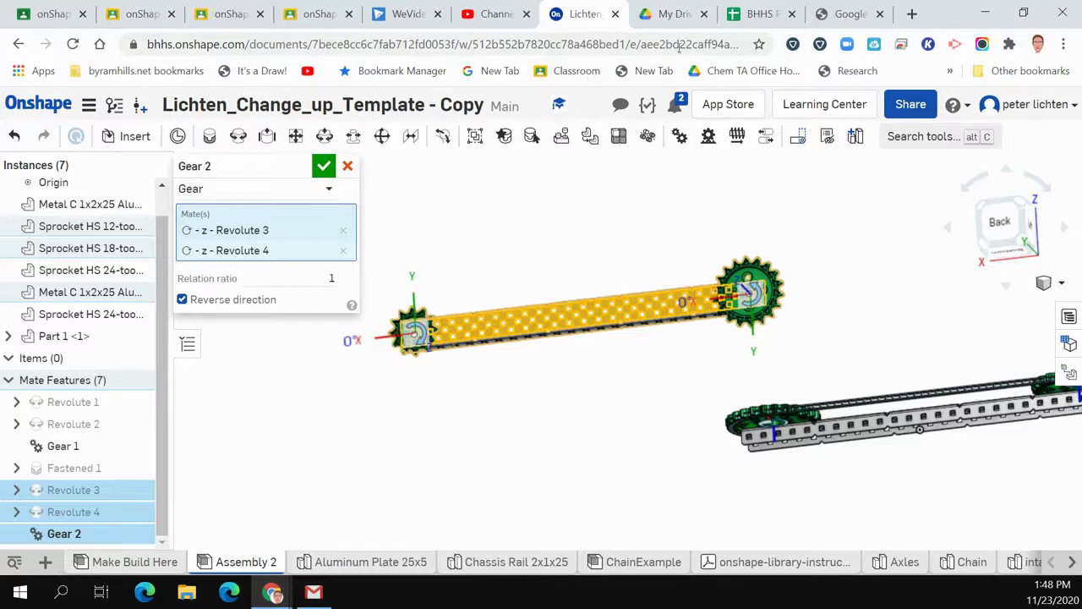
Step: Calculate 18/12 in a Google search, return to the Onshape assembly, and accept the gear relation with a ratio of 1.5
{"action": "left_click", "coordinate": [912, 14]}
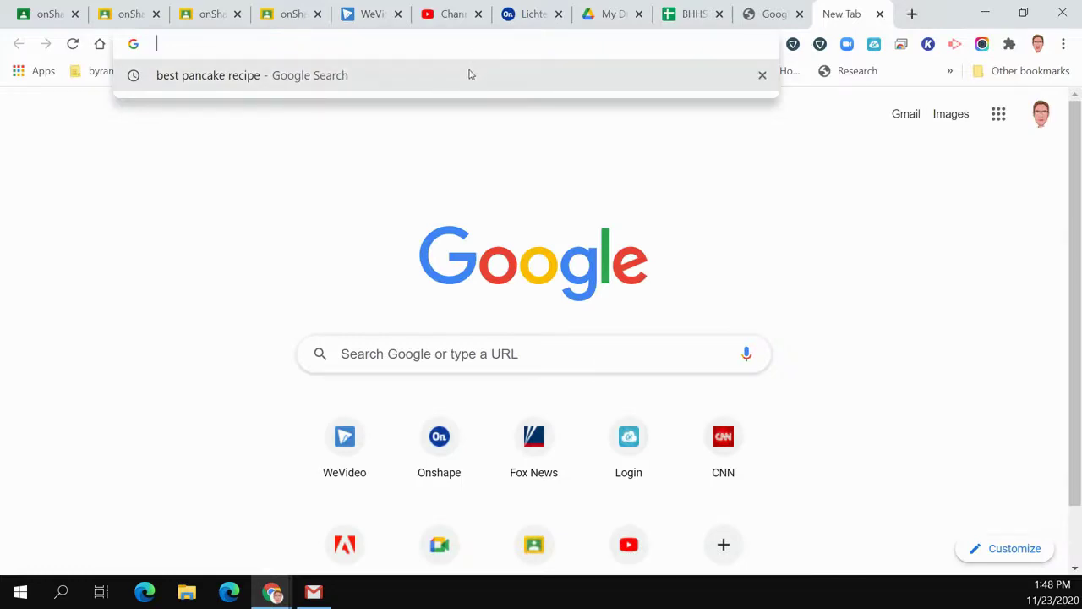
{"action": "type", "text": "=18/12"}
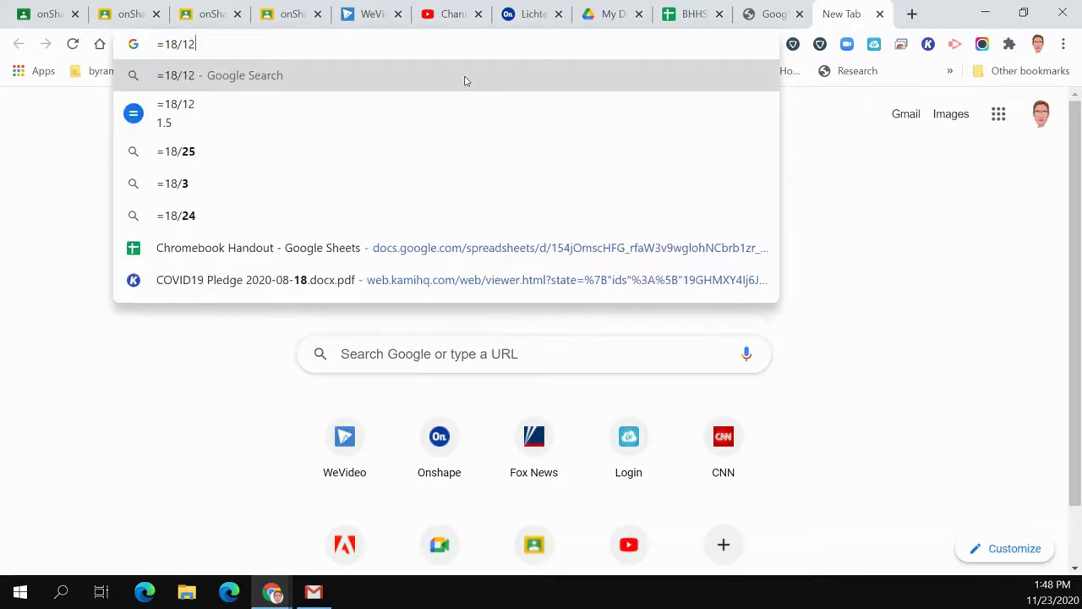
{"action": "key", "text": "Return"}
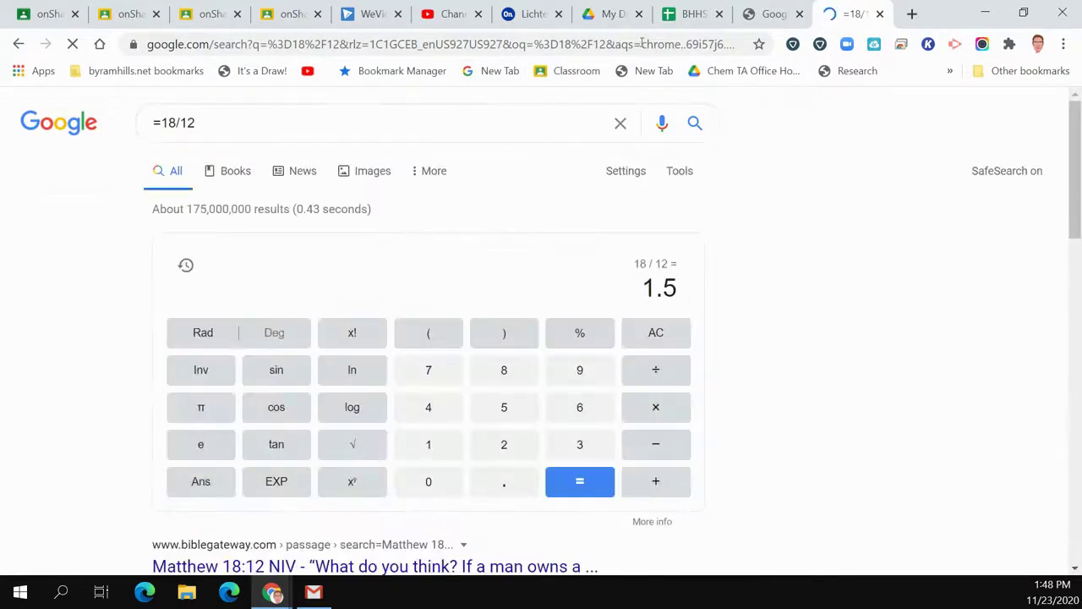
{"action": "left_click", "coordinate": [287, 16]}
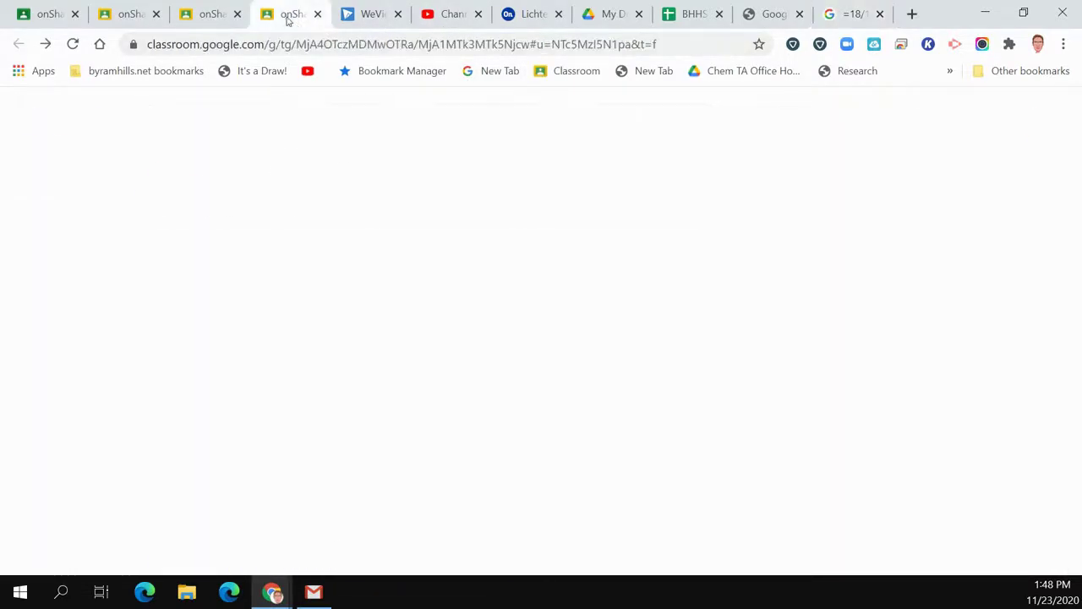
{"action": "left_click", "coordinate": [531, 15]}
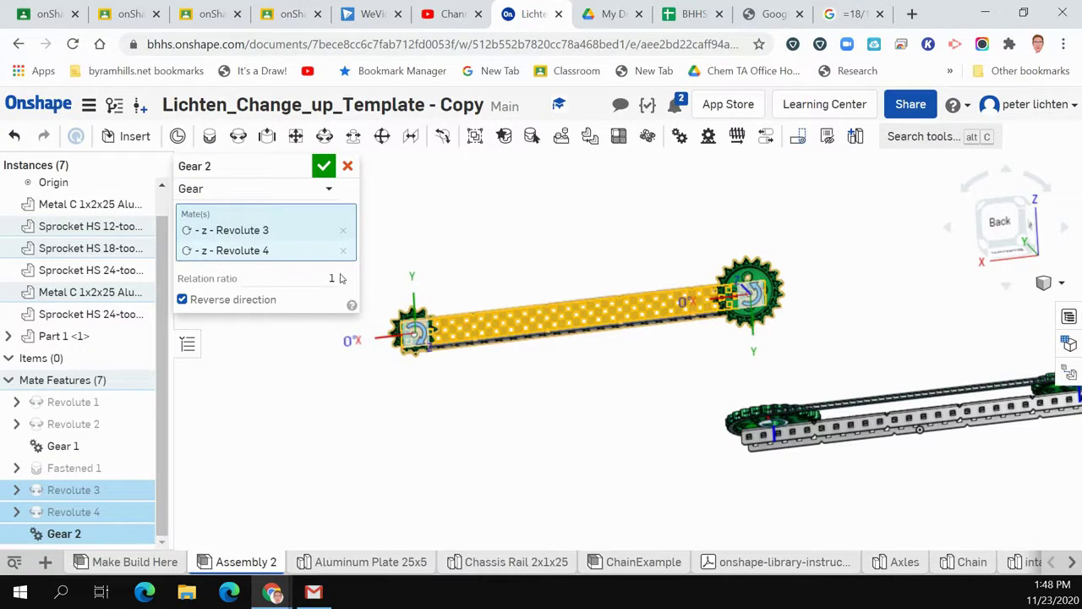
{"action": "left_click", "coordinate": [334, 277]}
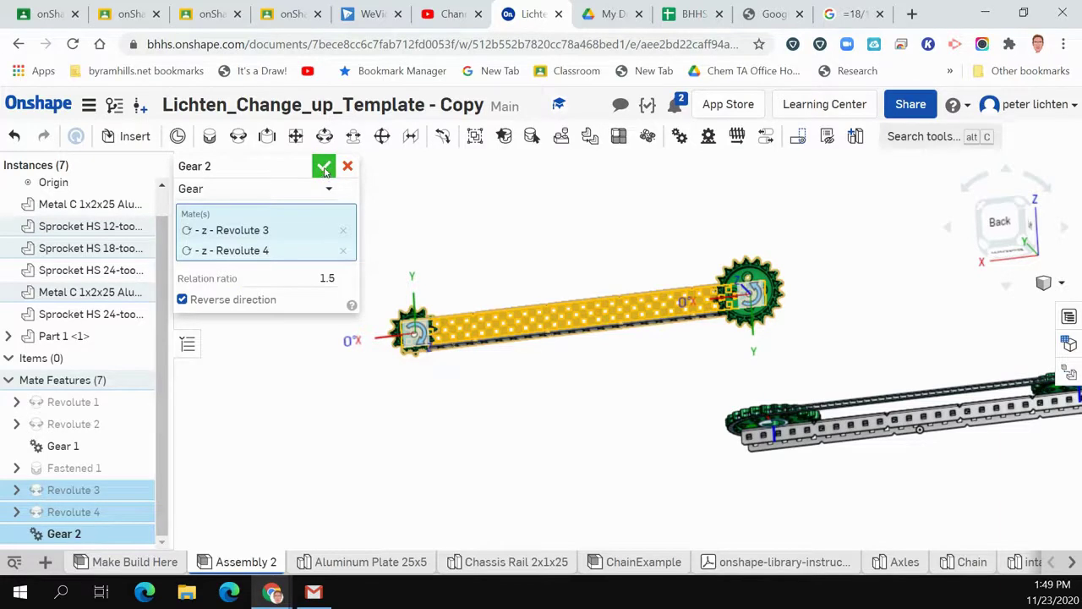
{"action": "left_click", "coordinate": [324, 167]}
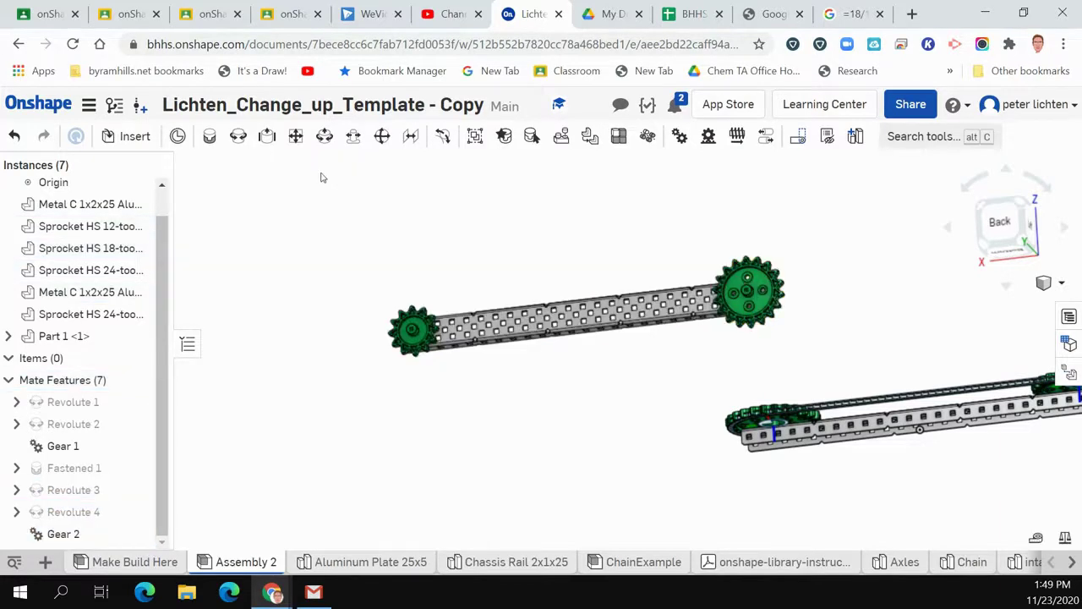
Step: Animate the Revolute 4 mate from 0 to 360 degrees in 300 steps with reciprocating playback
{"action": "right_click", "coordinate": [69, 513]}
{"action": "left_click", "coordinate": [100, 467]}
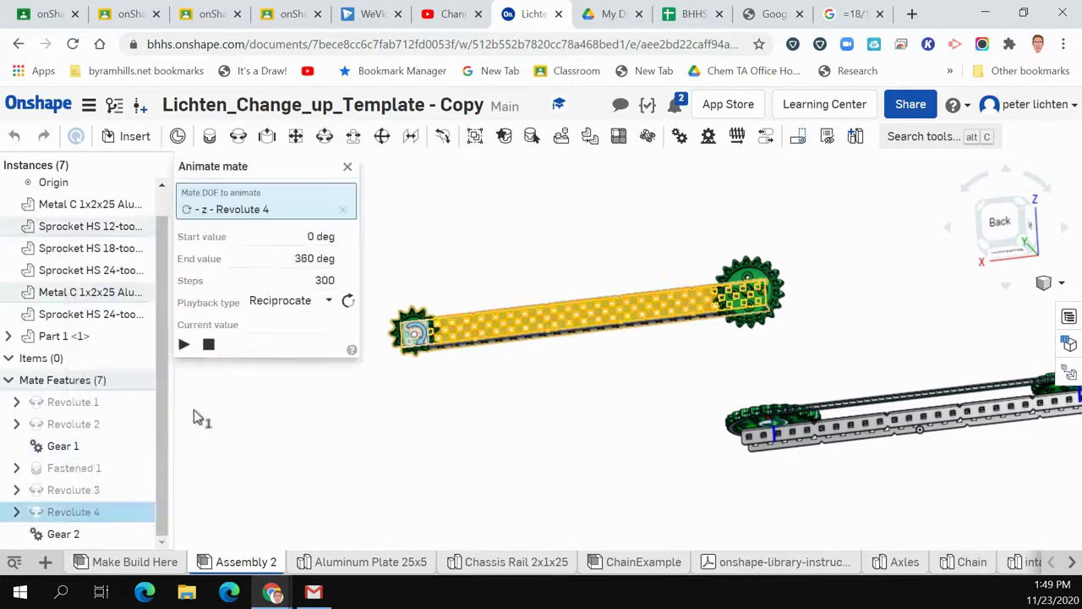
{"action": "left_click", "coordinate": [183, 344]}
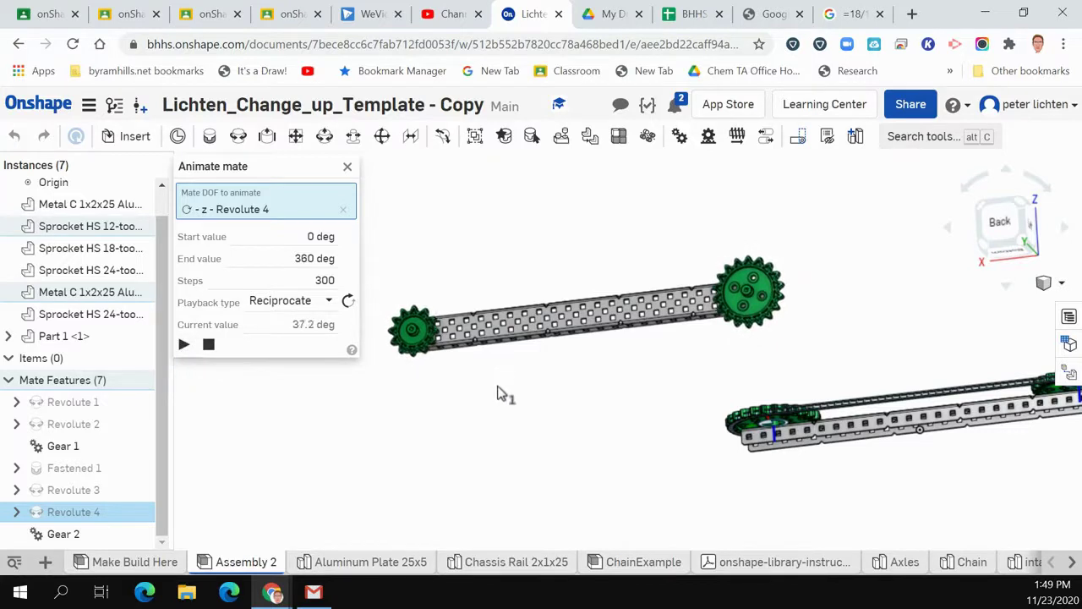
{"action": "middle_click_drag", "start_coordinate": [500, 381], "coordinate": [507, 413]}
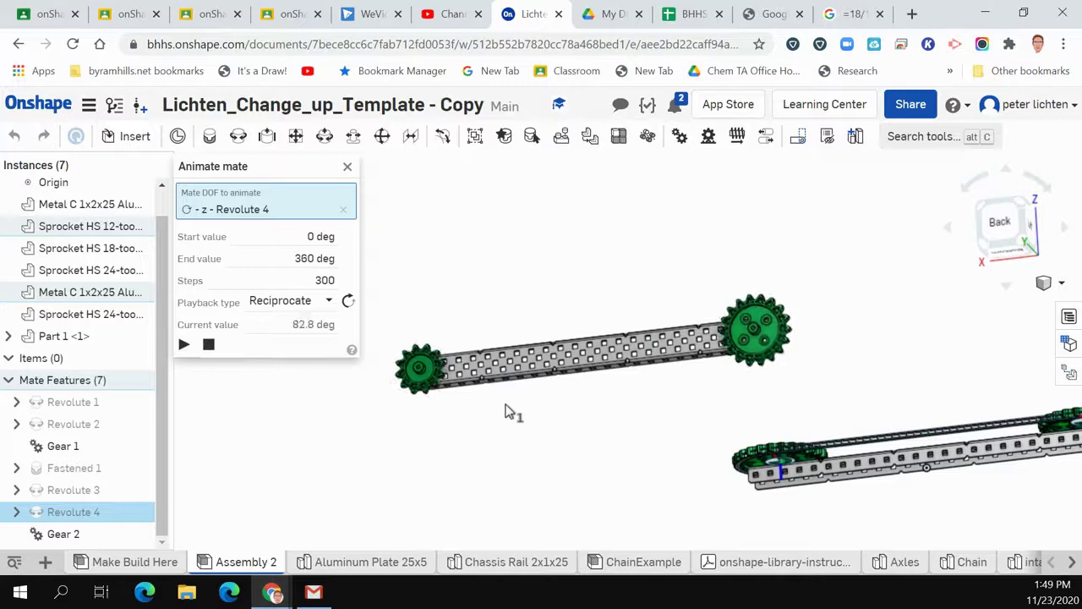
Step: Replay the Revolute 4 animation as a loop with 100 steps, then stop it and close the animation
{"action": "left_click", "coordinate": [331, 302]}
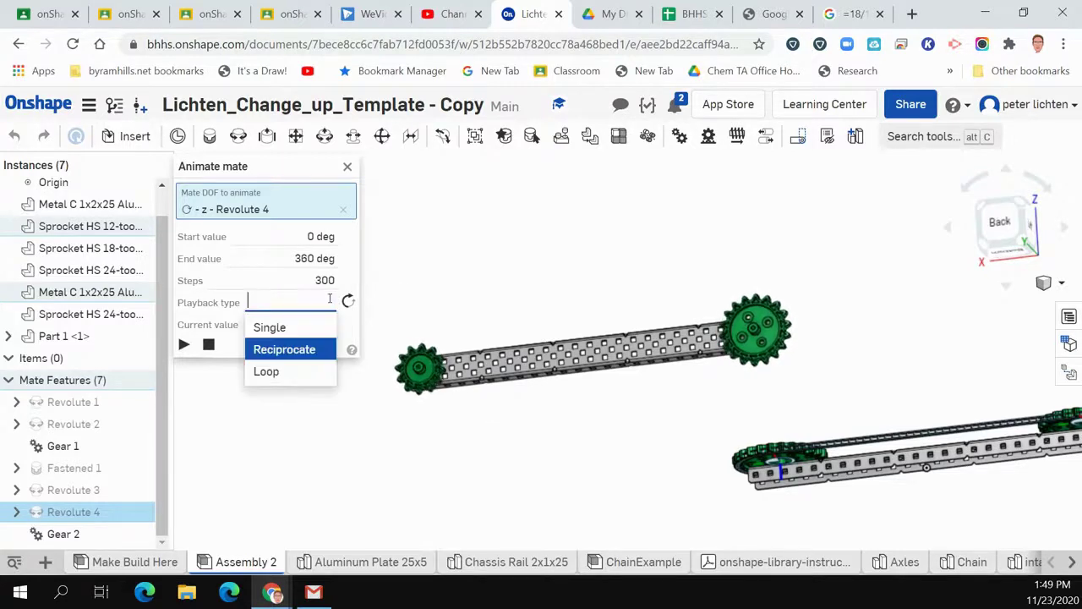
{"action": "left_click", "coordinate": [307, 375]}
{"action": "left_click", "coordinate": [324, 280]}
{"action": "type", "text": "100"}
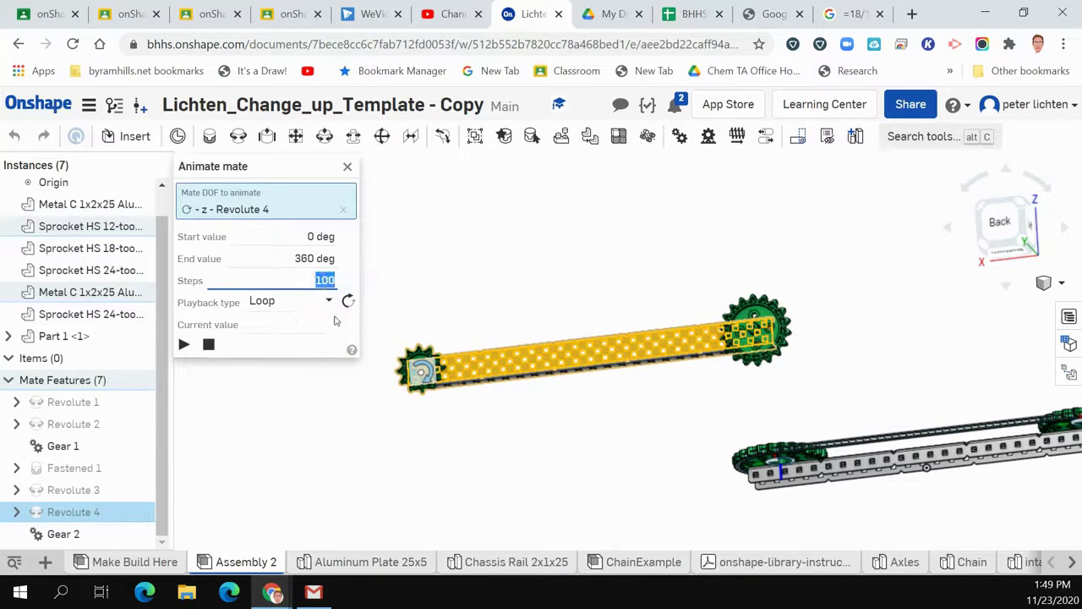
{"action": "left_click", "coordinate": [184, 344]}
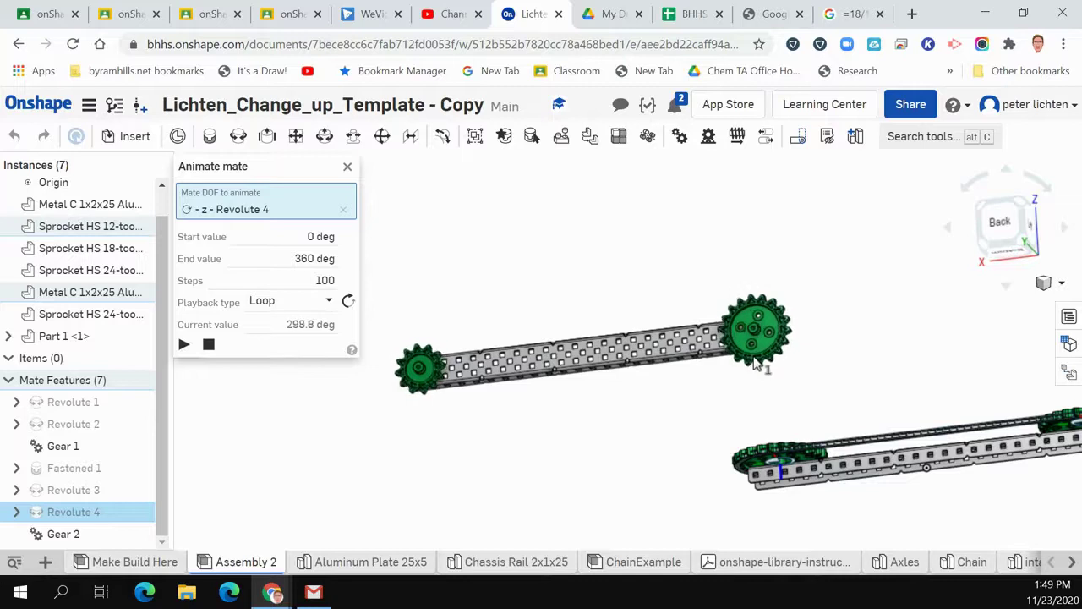
{"action": "left_click", "coordinate": [209, 345]}
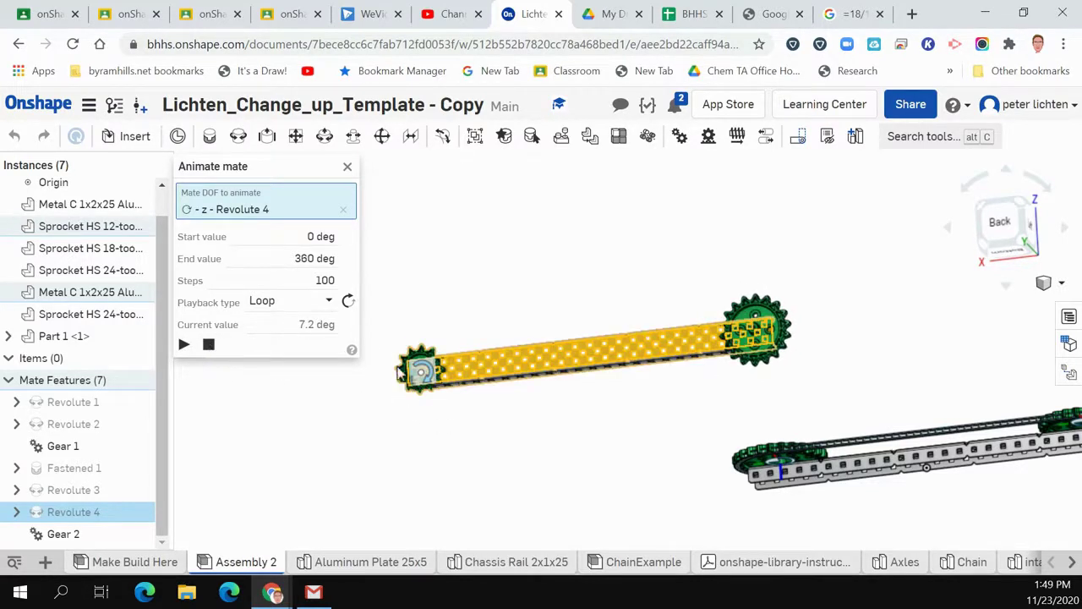
{"action": "left_click", "coordinate": [348, 169]}
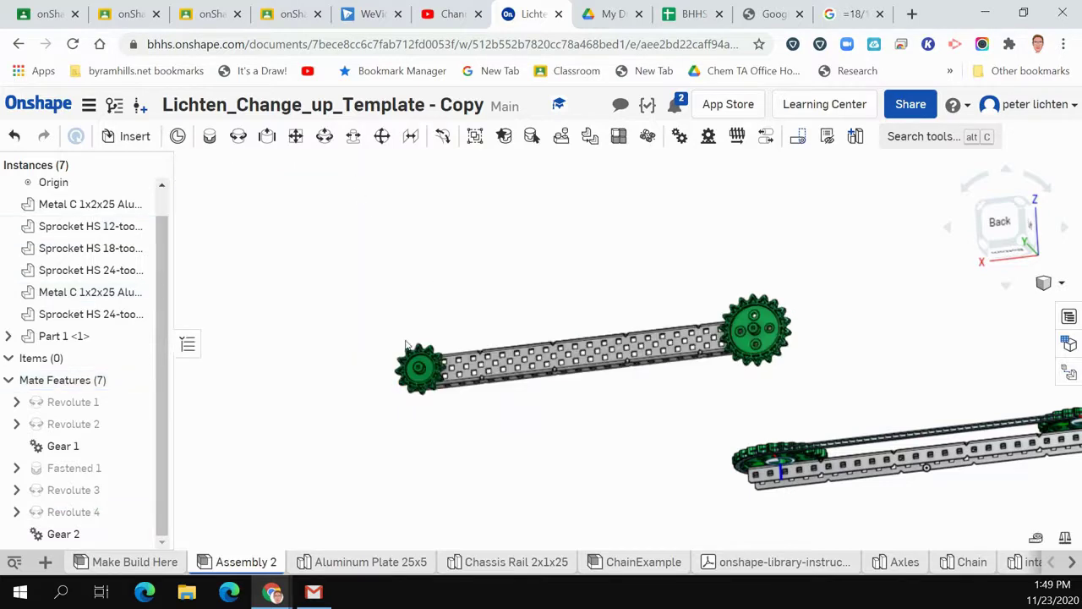
Step: Measure the distance between matching corners of the square bores on the 12-tooth and 18-tooth sprockets
{"action": "scroll", "coordinate": [405, 342], "scroll_direction": "up", "scroll_amount": 5}
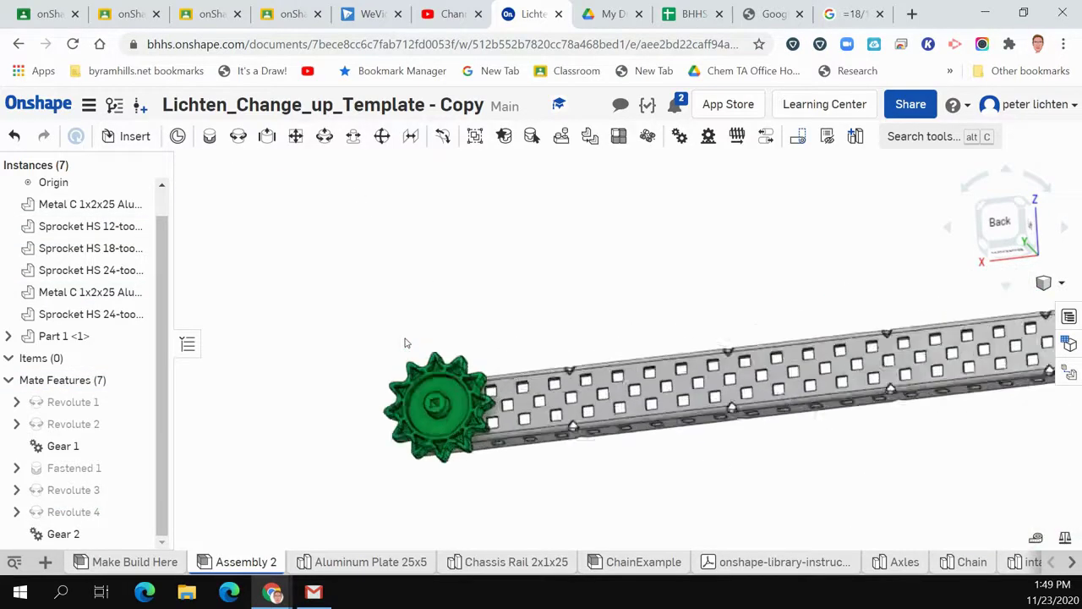
{"action": "scroll", "coordinate": [503, 300], "scroll_direction": "up", "scroll_amount": 3}
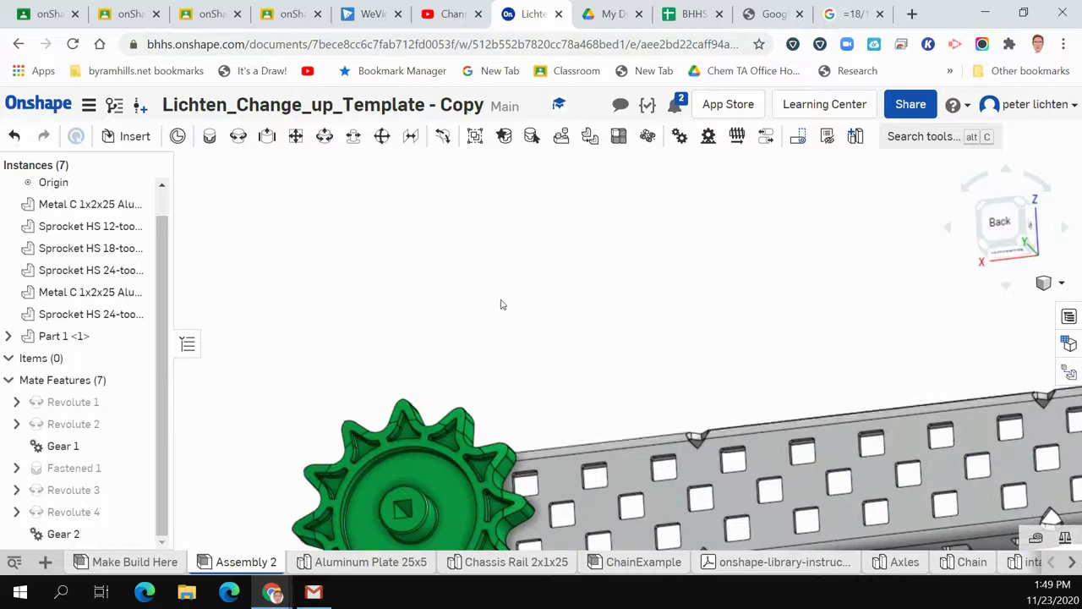
{"action": "scroll", "coordinate": [501, 304], "scroll_direction": "down", "scroll_amount": 1}
{"action": "scroll", "coordinate": [430, 470], "scroll_direction": "up", "scroll_amount": 2}
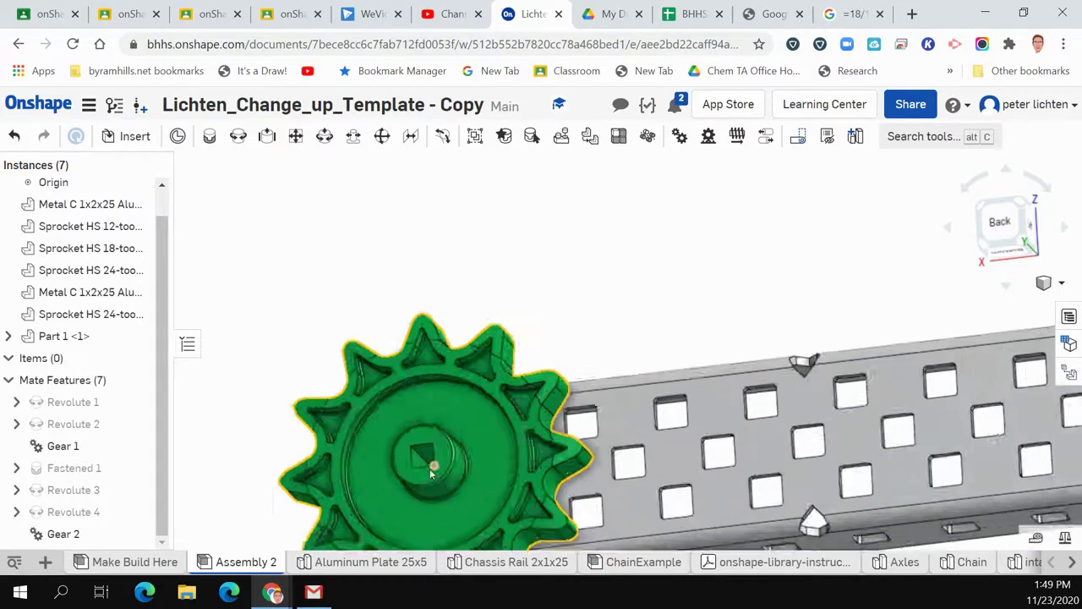
{"action": "scroll", "coordinate": [430, 468], "scroll_direction": "up", "scroll_amount": 5}
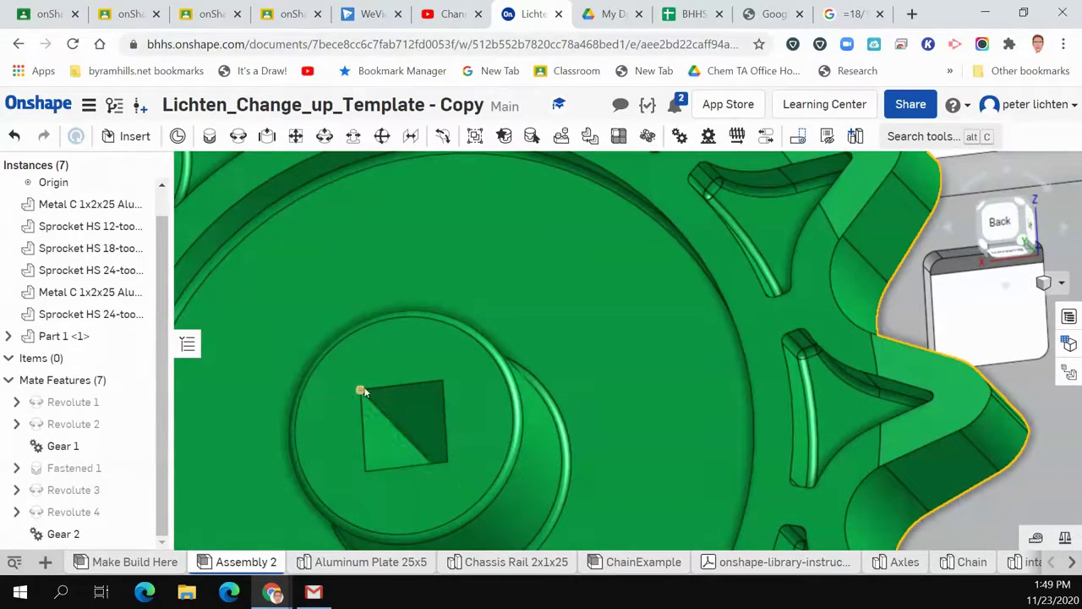
{"action": "left_click", "coordinate": [362, 391]}
{"action": "scroll", "coordinate": [361, 391], "scroll_direction": "down", "scroll_amount": 6}
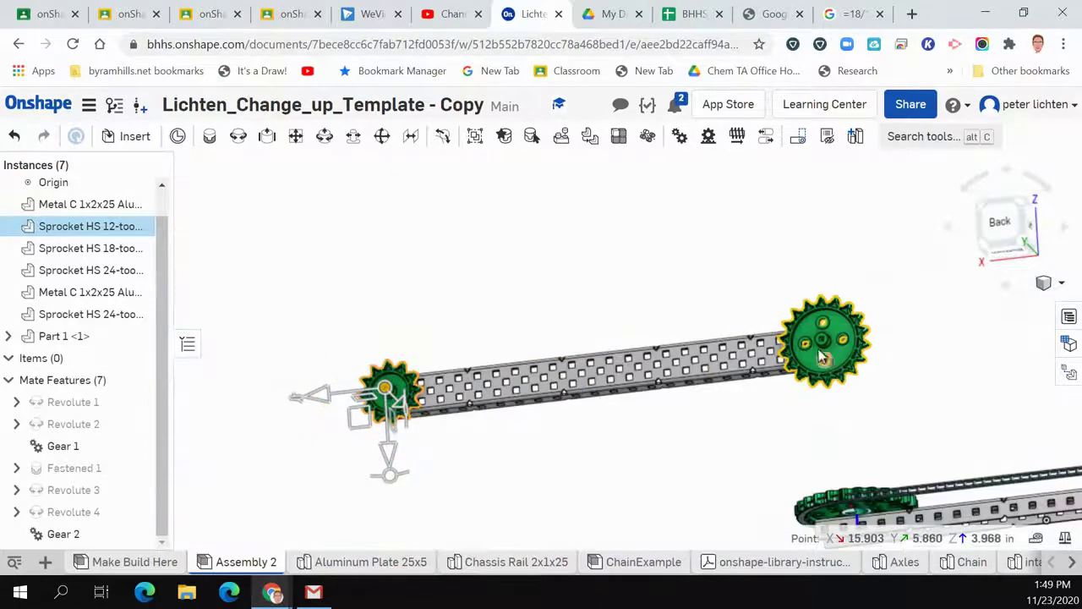
{"action": "scroll", "coordinate": [823, 357], "scroll_direction": "up", "scroll_amount": 10}
{"action": "scroll", "coordinate": [735, 317], "scroll_direction": "up", "scroll_amount": 1}
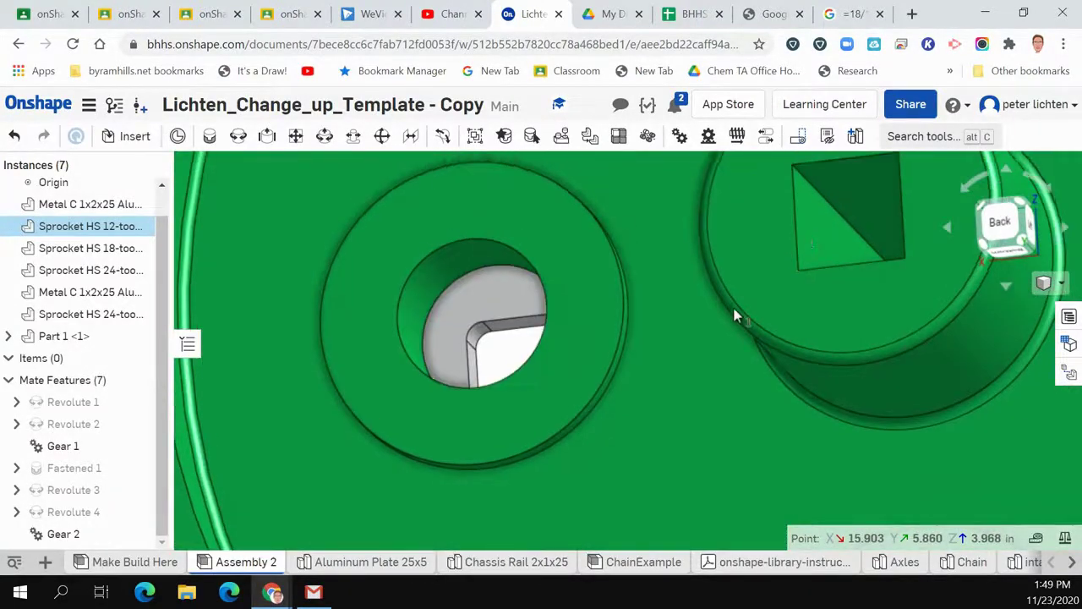
{"action": "scroll", "coordinate": [734, 317], "scroll_direction": "up", "scroll_amount": 2}
{"action": "middle_click_drag", "start_coordinate": [734, 317], "coordinate": [563, 528]}
{"action": "left_click", "coordinate": [640, 337]}
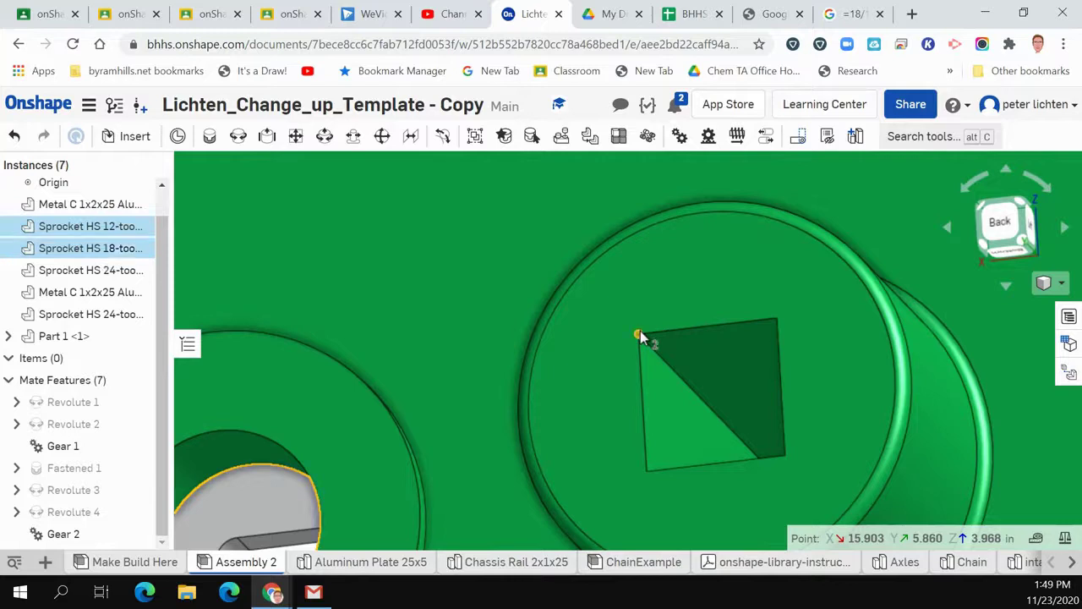
{"action": "scroll", "coordinate": [640, 336], "scroll_direction": "down", "scroll_amount": 10}
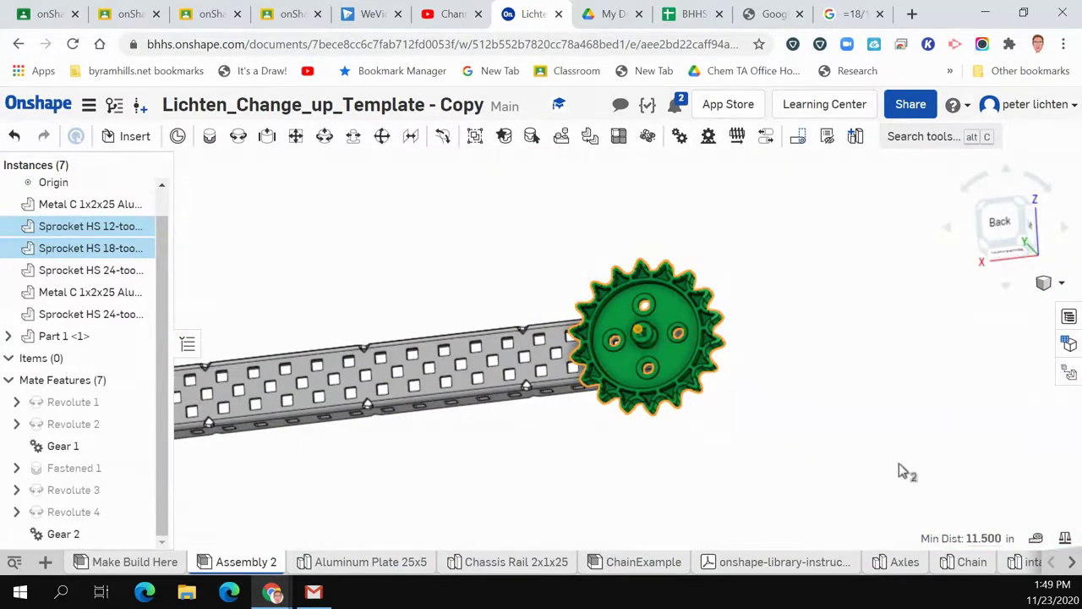
Step: Duplicate the existing Chain Copy part studio
{"action": "left_click", "coordinate": [1071, 562]}
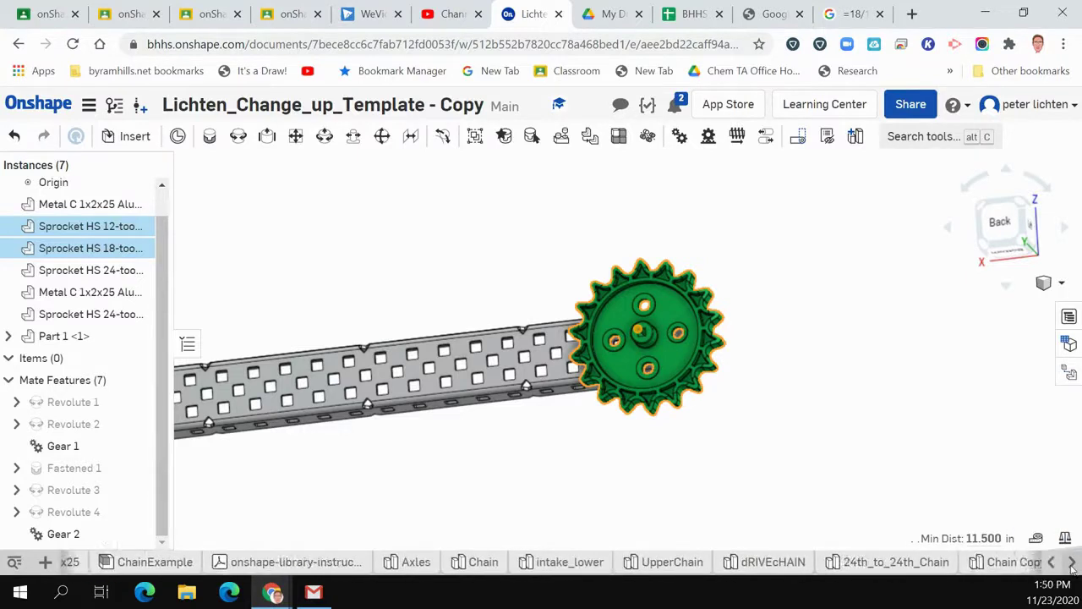
{"action": "right_click", "coordinate": [1010, 570]}
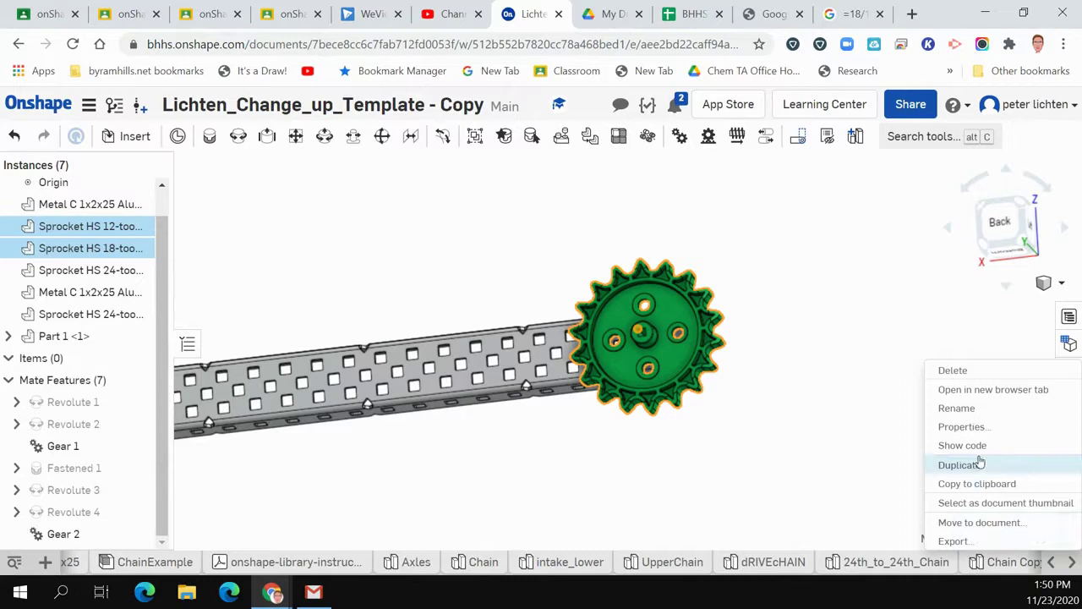
{"action": "left_click", "coordinate": [975, 483]}
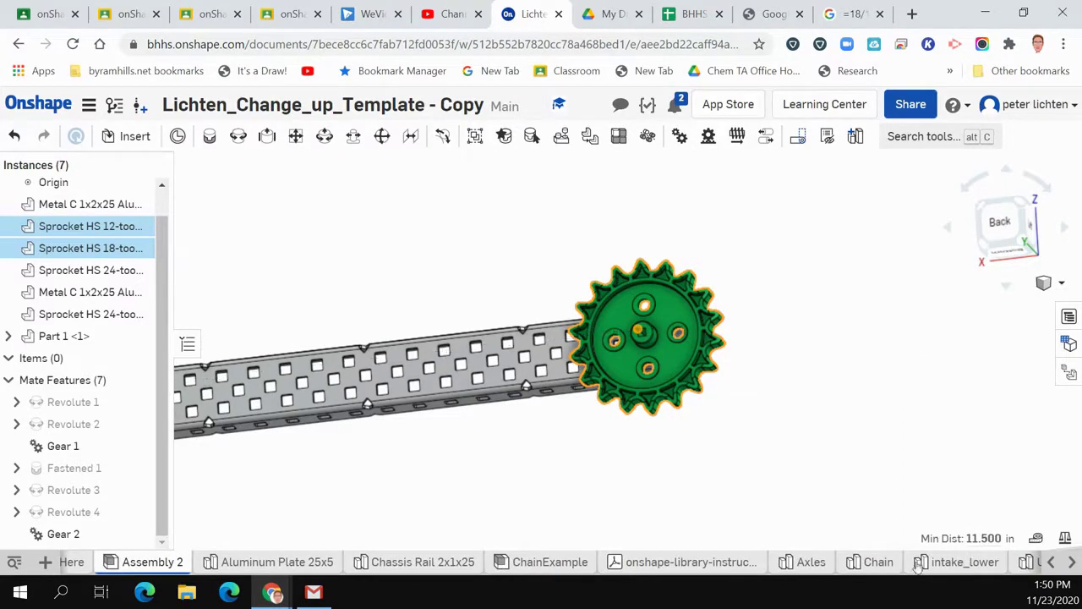
Step: Rename the first Chain Copy part studio after 24th_to_24th_Chain as 18th_to_12th_chain
{"action": "left_click", "coordinate": [1071, 562]}
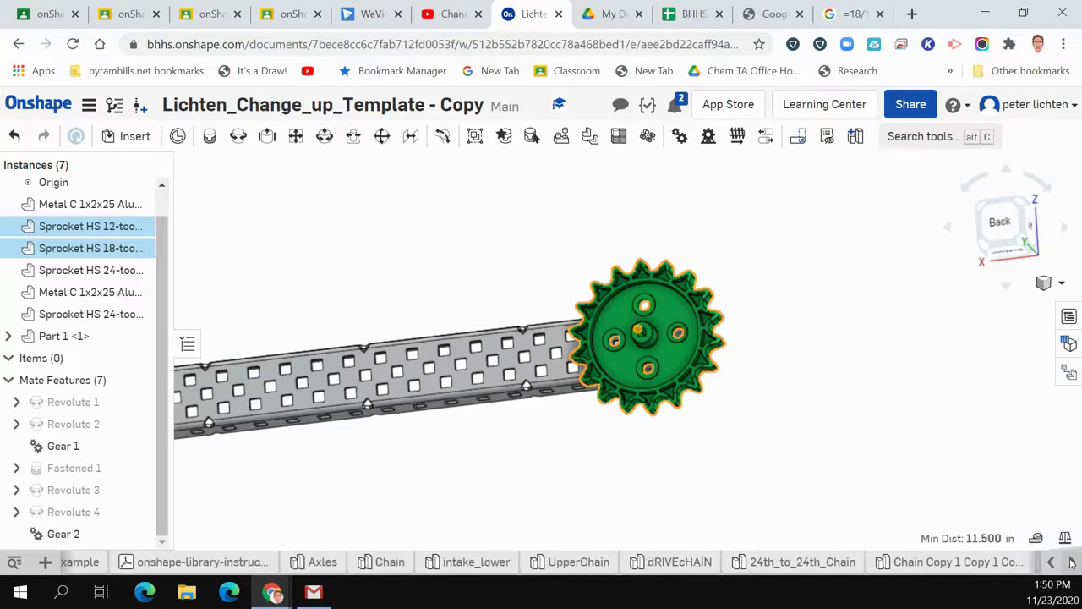
{"action": "left_click", "coordinate": [1071, 561]}
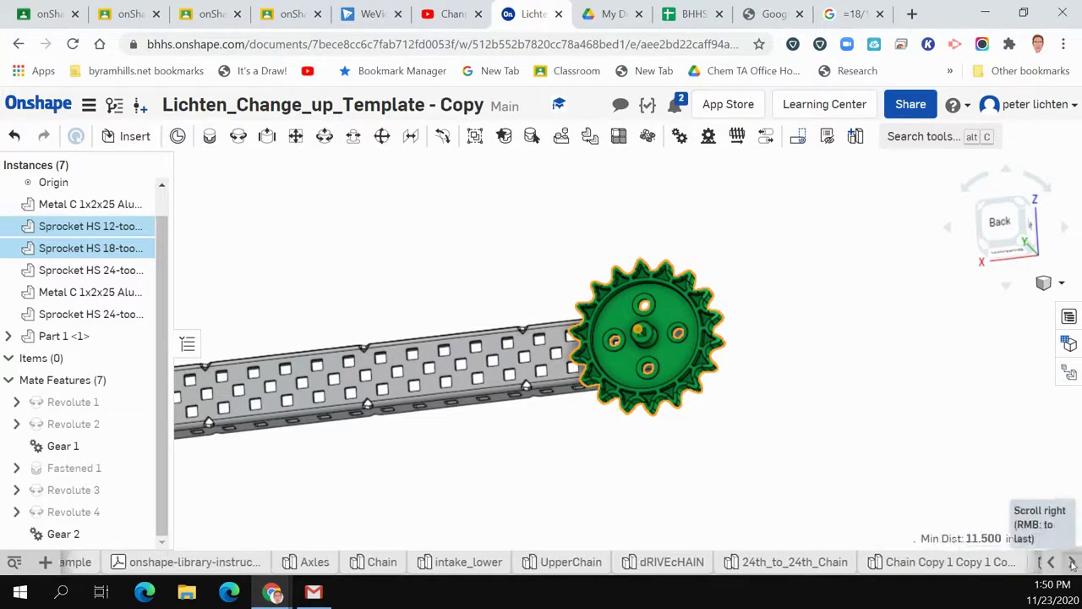
{"action": "right_click", "coordinate": [460, 563]}
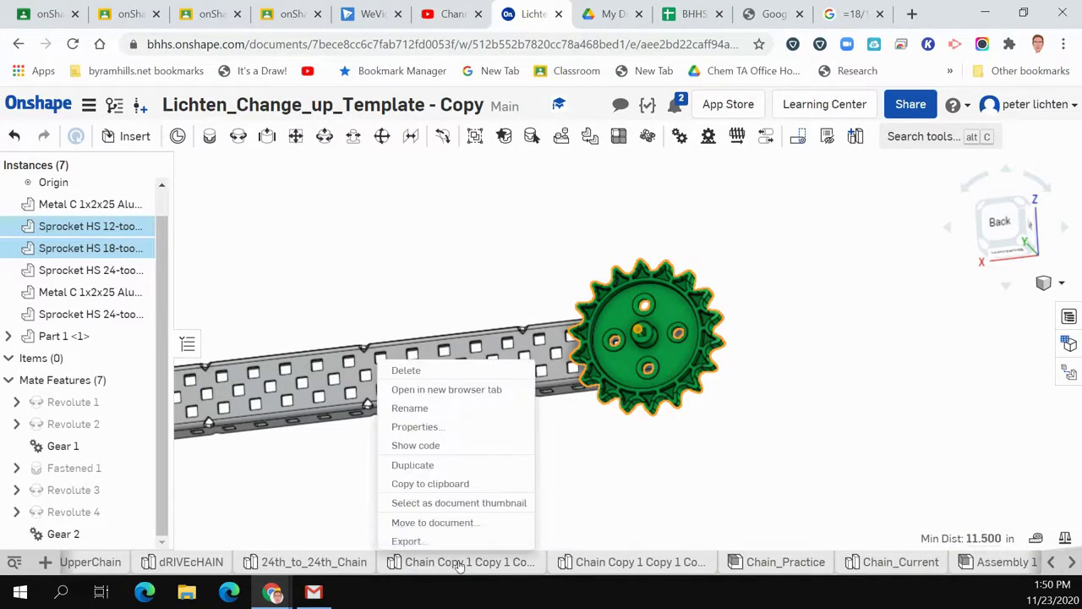
{"action": "left_click", "coordinate": [411, 408]}
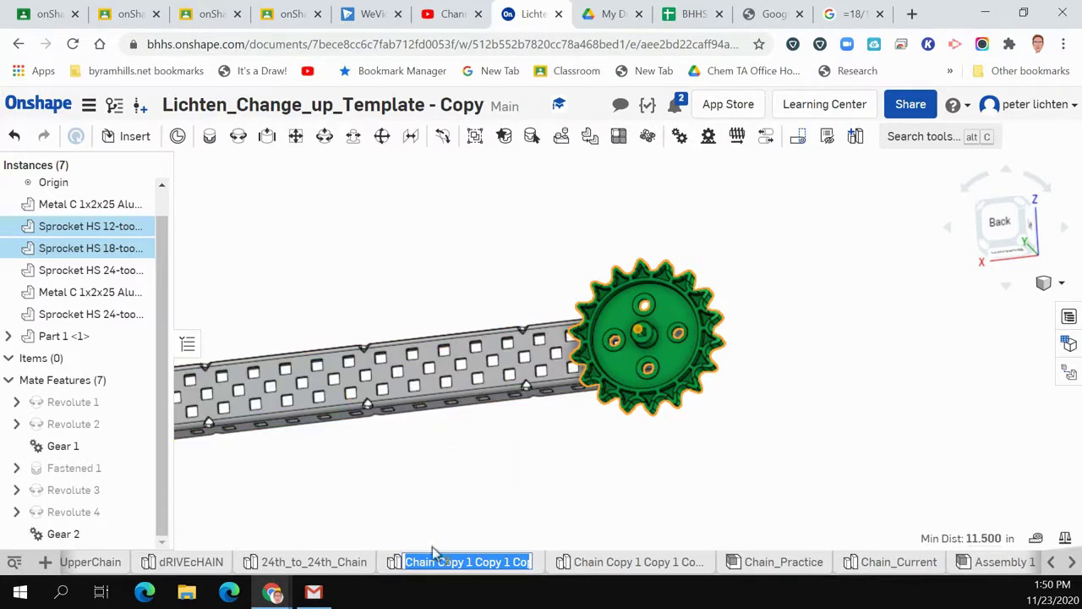
{"action": "type", "text": "18th_to_12t"}
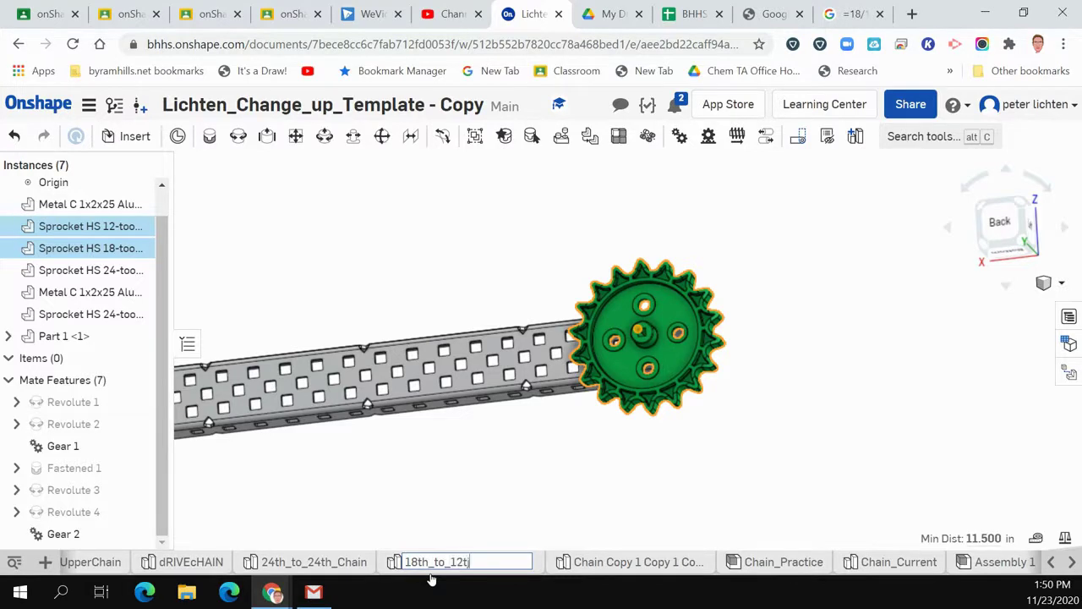
{"action": "type", "text": "18th_to_12th_chain"}
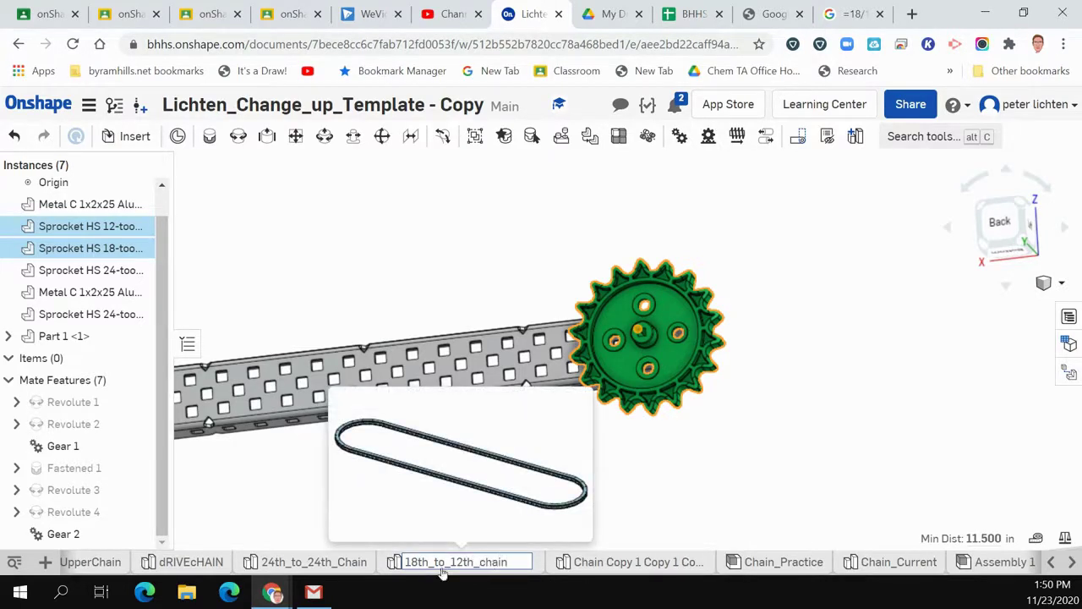
{"action": "left_click", "coordinate": [533, 518]}
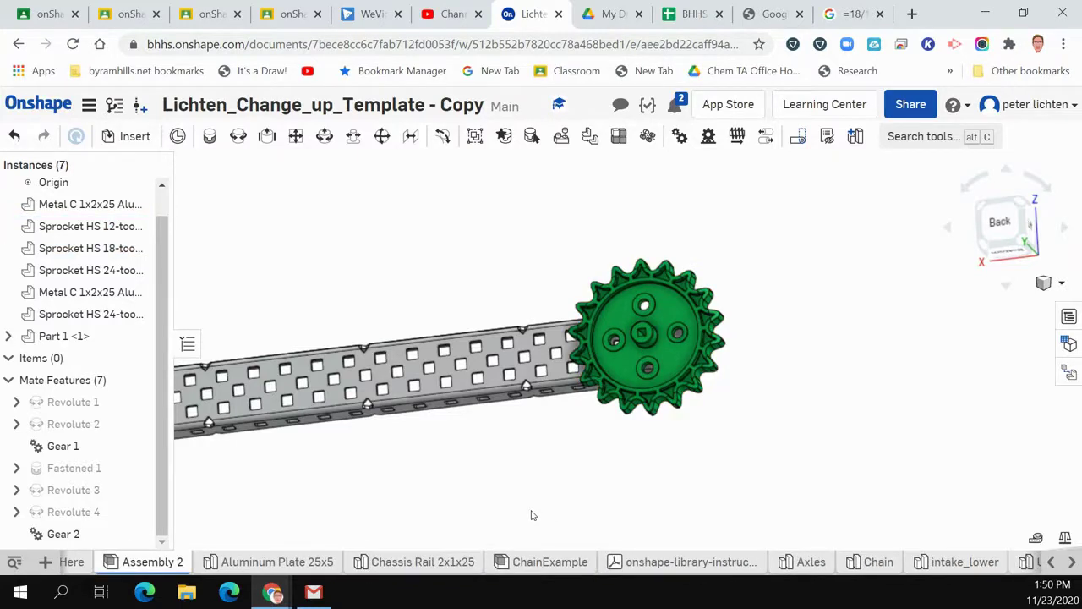
Step: In 18th_to_12th_chain, set the chain feature's center-to-center distance to 11.5 in and sprocket 1 tooth count to 24, change sprocket 2's count, and accept
{"action": "left_click", "coordinate": [1073, 563]}
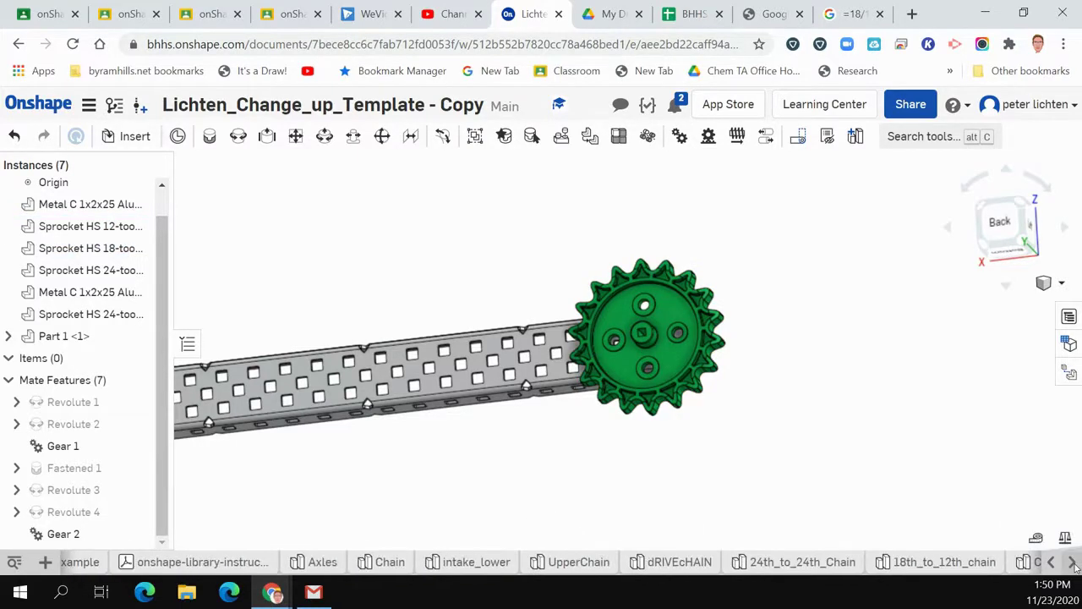
{"action": "left_click", "coordinate": [948, 568]}
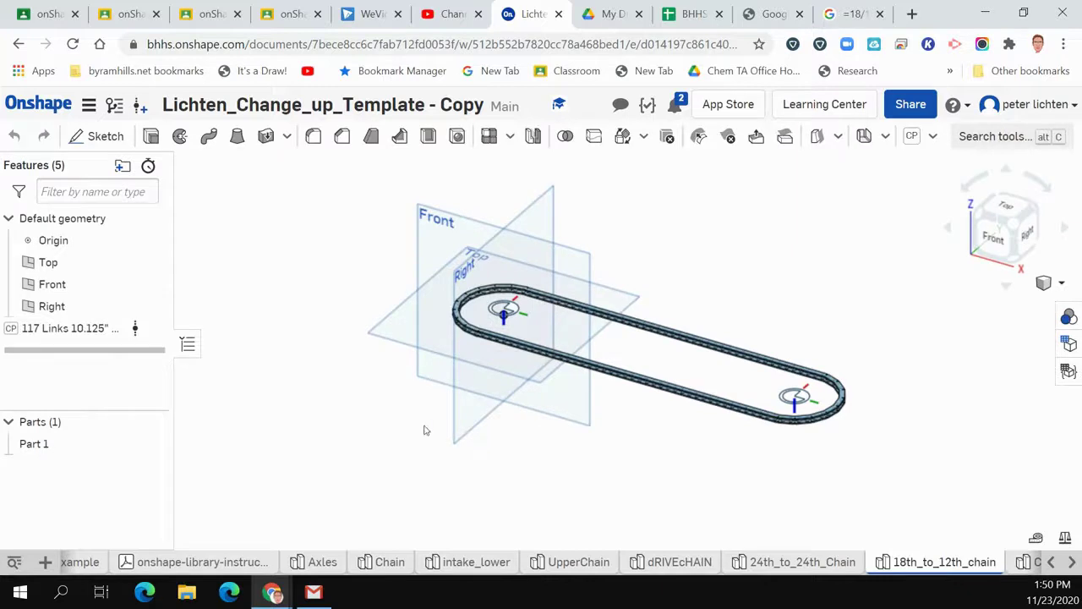
{"action": "double_click", "coordinate": [38, 331]}
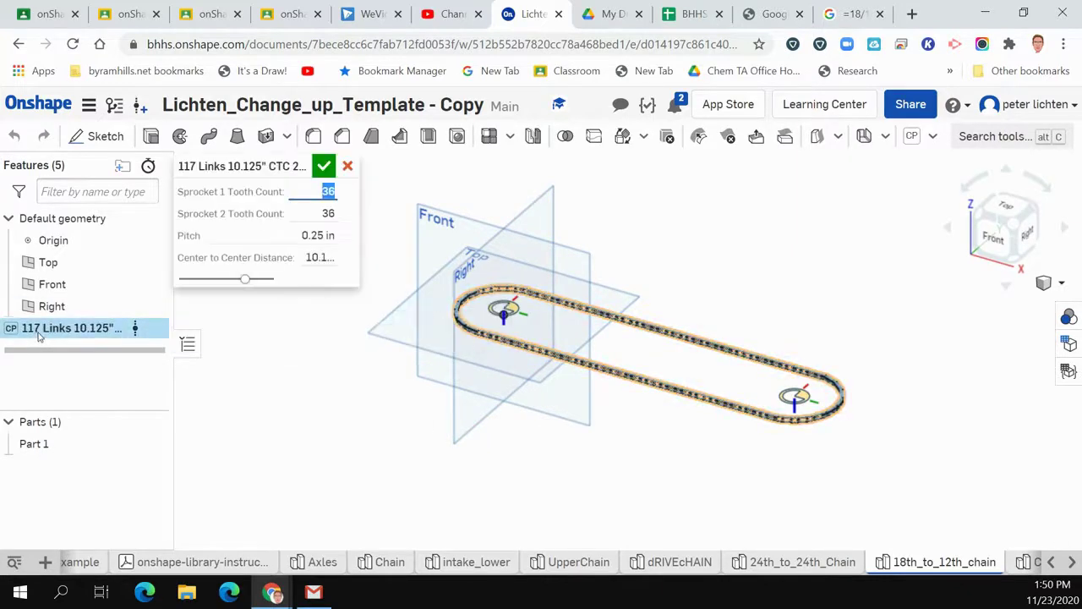
{"action": "left_click", "coordinate": [318, 257]}
{"action": "type", "text": "11.5"}
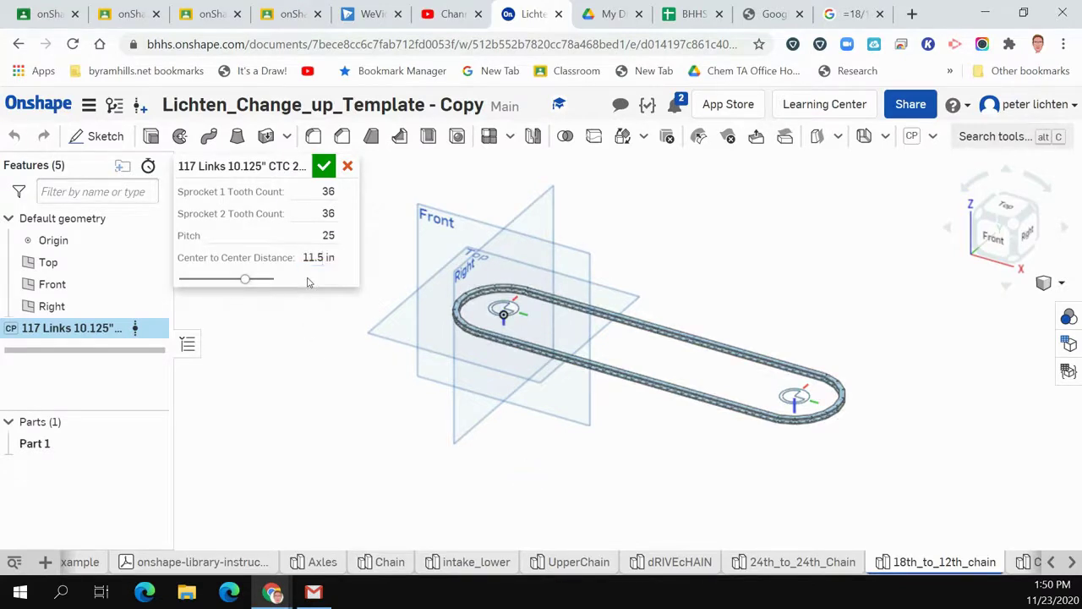
{"action": "left_click", "coordinate": [335, 193]}
{"action": "type", "text": "12"}
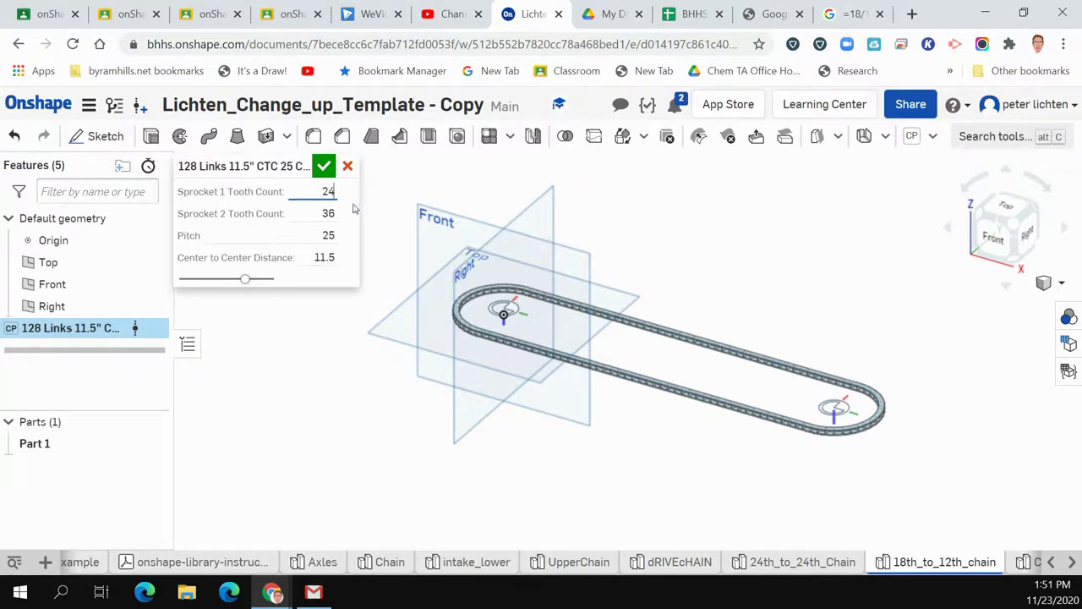
{"action": "left_click", "coordinate": [329, 213]}
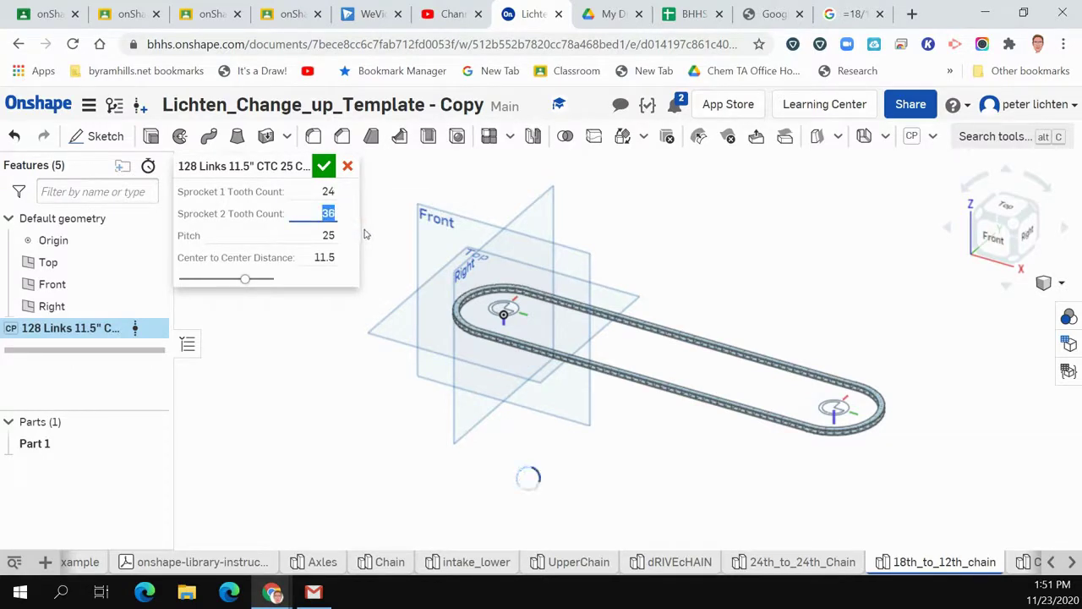
{"action": "left_click", "coordinate": [326, 169]}
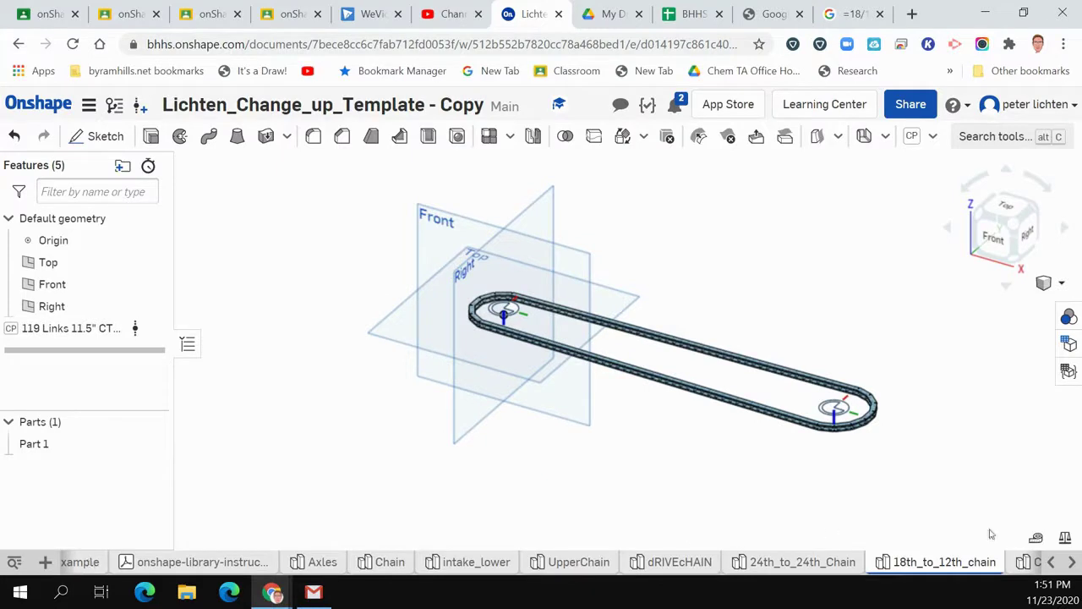
Step: Return to Assembly 2 and insert the 18th_to_12th_chain part above the channel carrying the 12- and 18-tooth sprockets
{"action": "left_click", "coordinate": [1051, 563]}
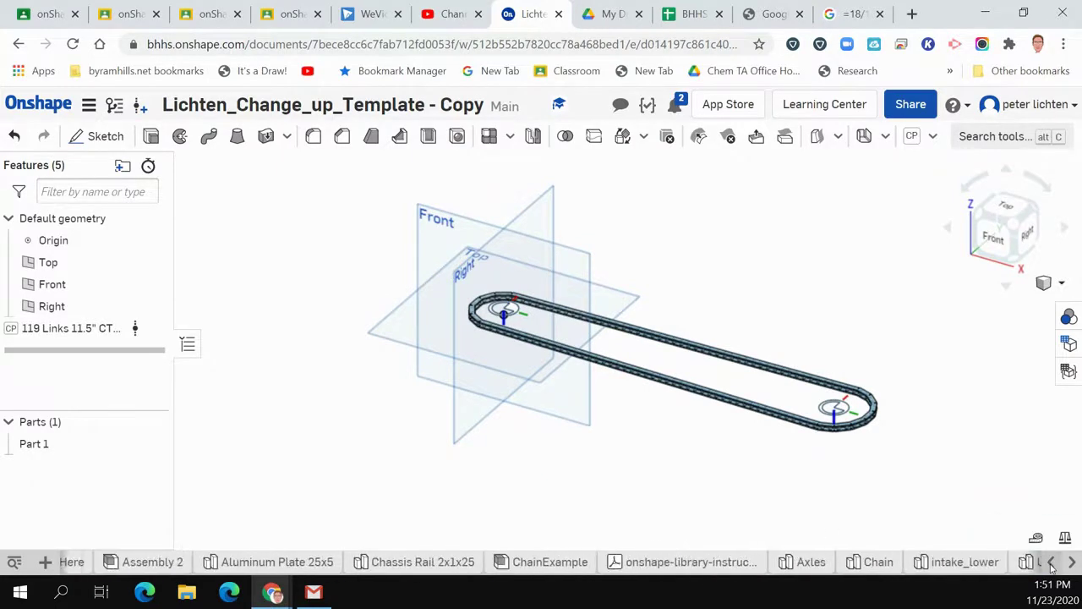
{"action": "left_click", "coordinate": [152, 562]}
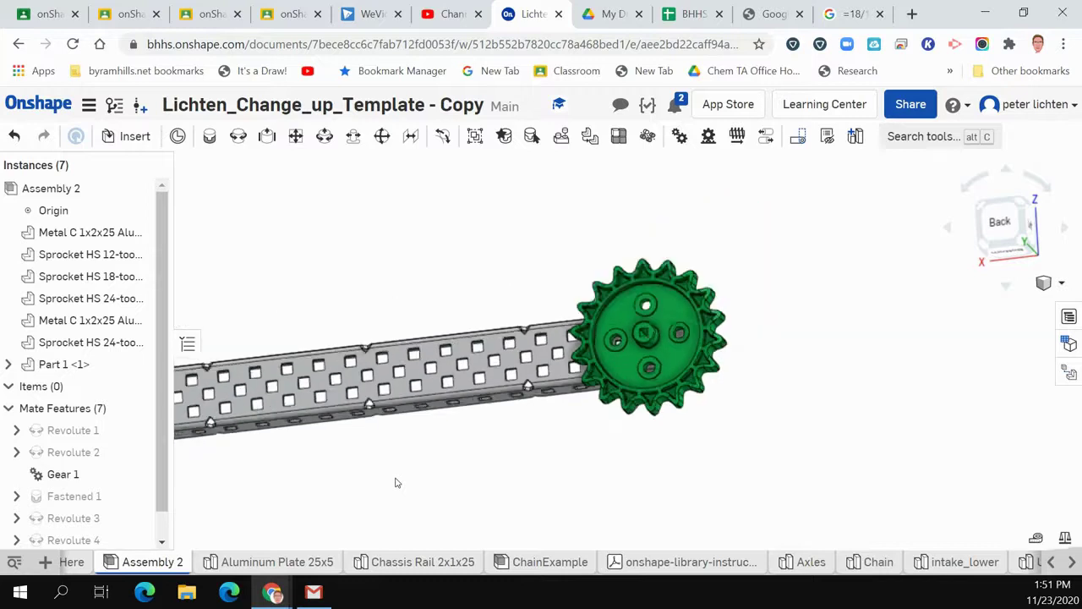
{"action": "scroll", "coordinate": [396, 483], "scroll_direction": "down", "scroll_amount": 2}
{"action": "middle_click_drag", "start_coordinate": [394, 483], "coordinate": [595, 432]}
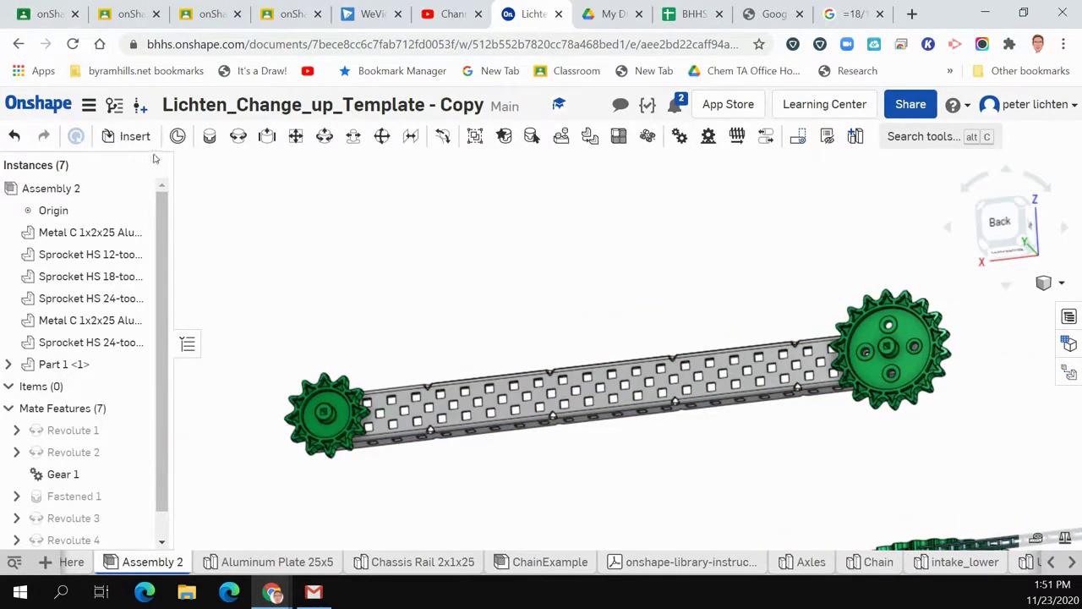
{"action": "left_click", "coordinate": [129, 136]}
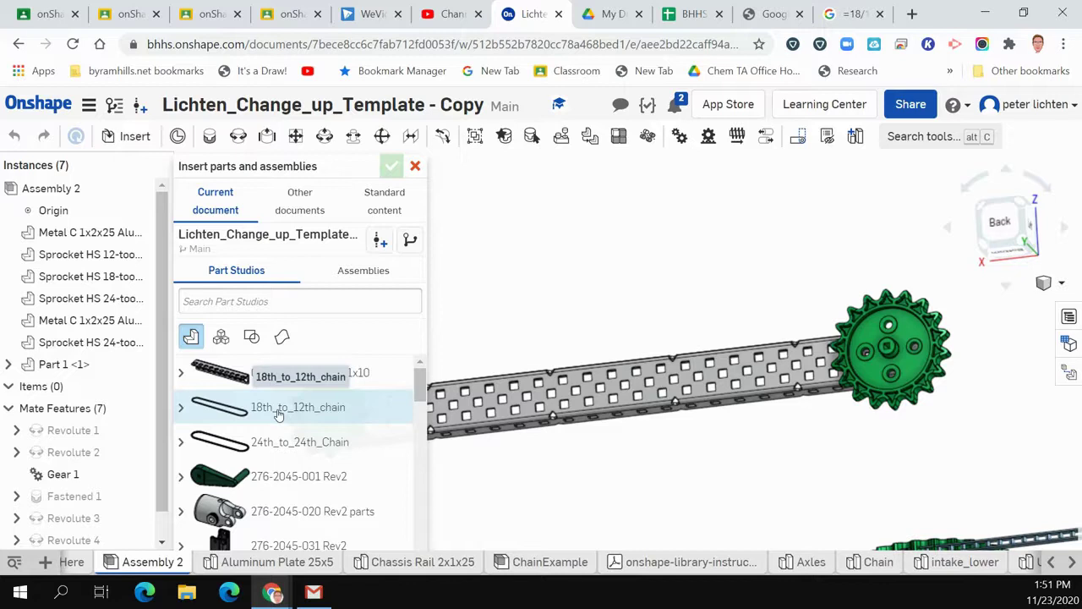
{"action": "left_click", "coordinate": [278, 413]}
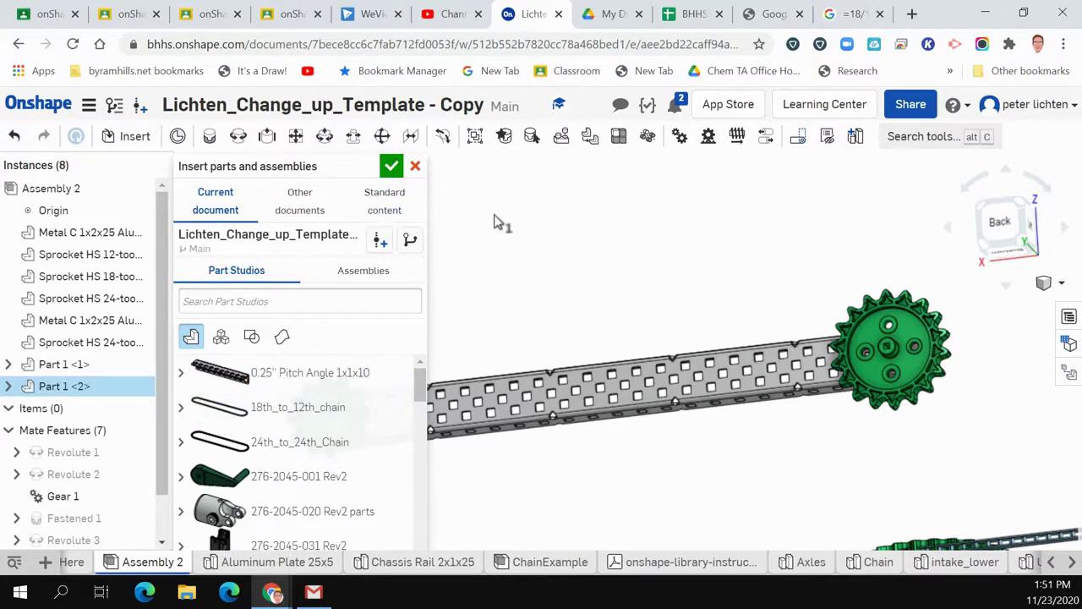
{"action": "left_click", "coordinate": [540, 266]}
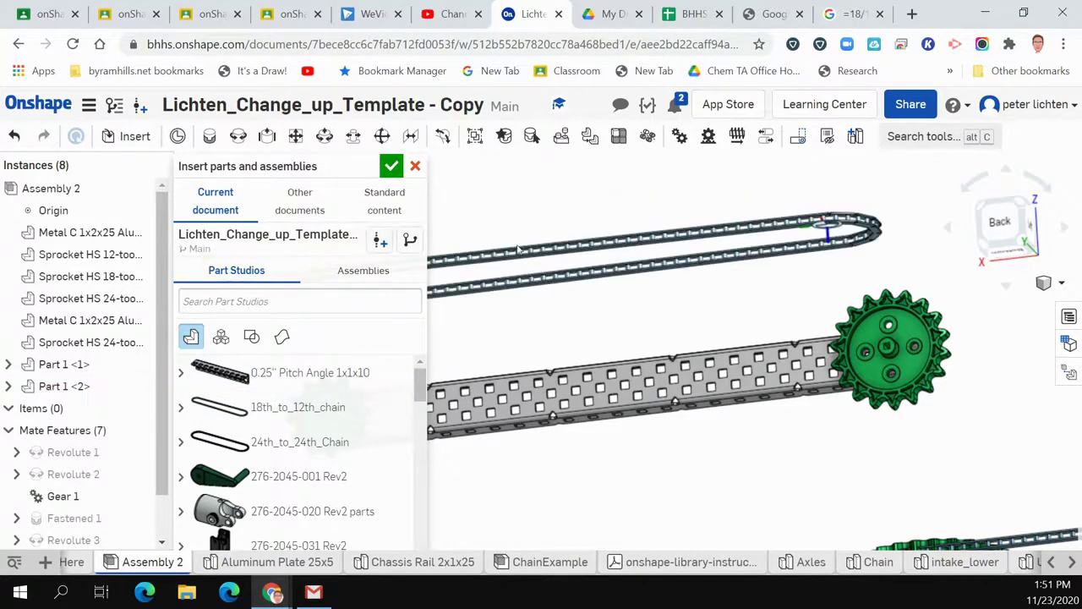
{"action": "left_click", "coordinate": [393, 167]}
Step: Hide the 12-tooth sprocket and add a Fastened mate from the new chain's end mate connector to the center of the square hole behind that sprocket
{"action": "right_click_drag", "start_coordinate": [448, 220], "coordinate": [457, 270]}
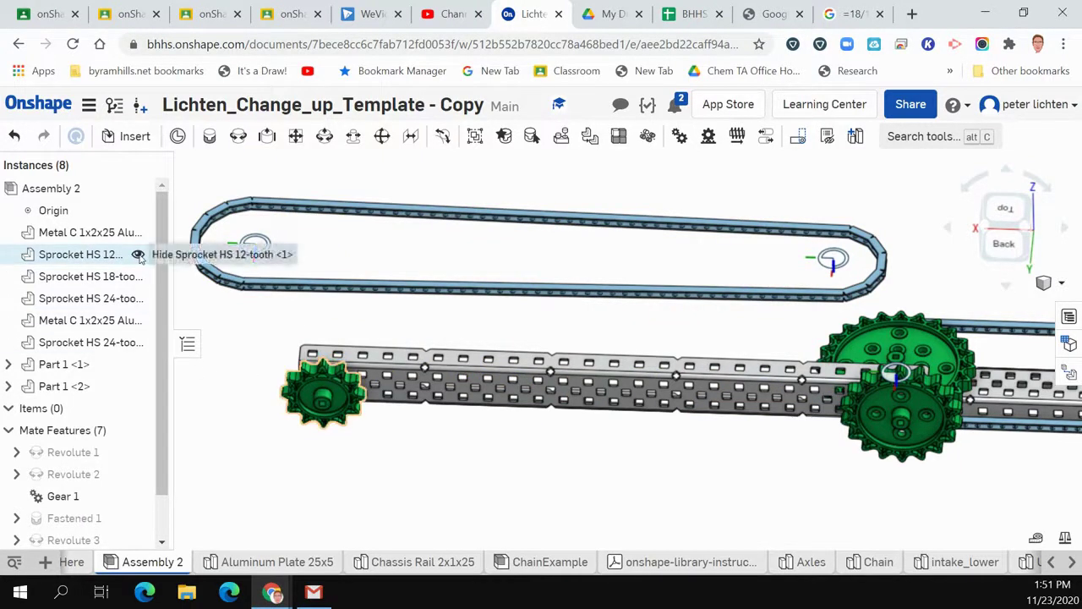
{"action": "left_click", "coordinate": [138, 255]}
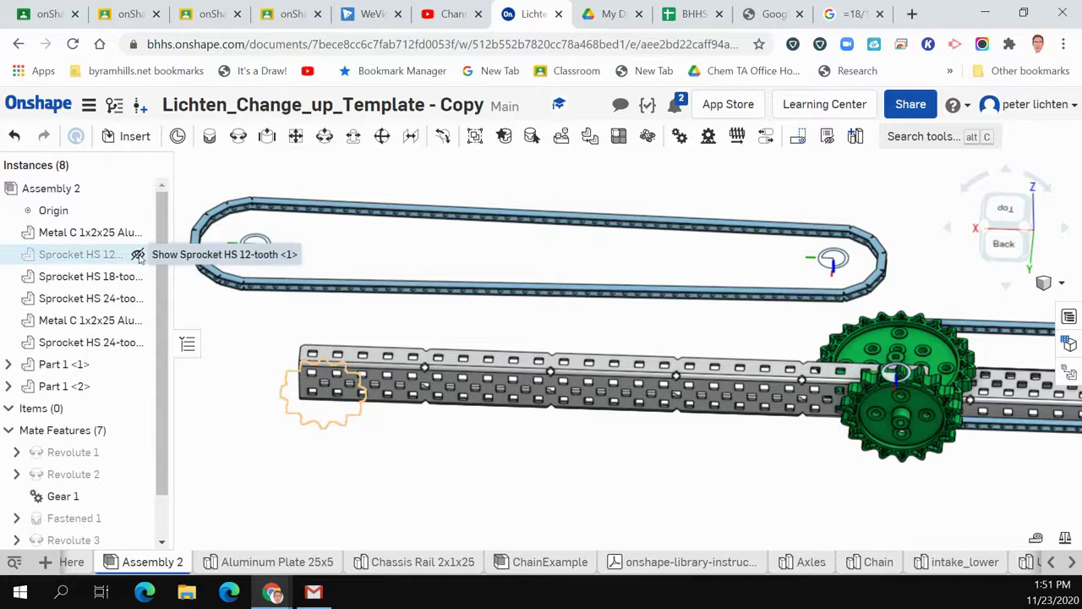
{"action": "left_click", "coordinate": [211, 137]}
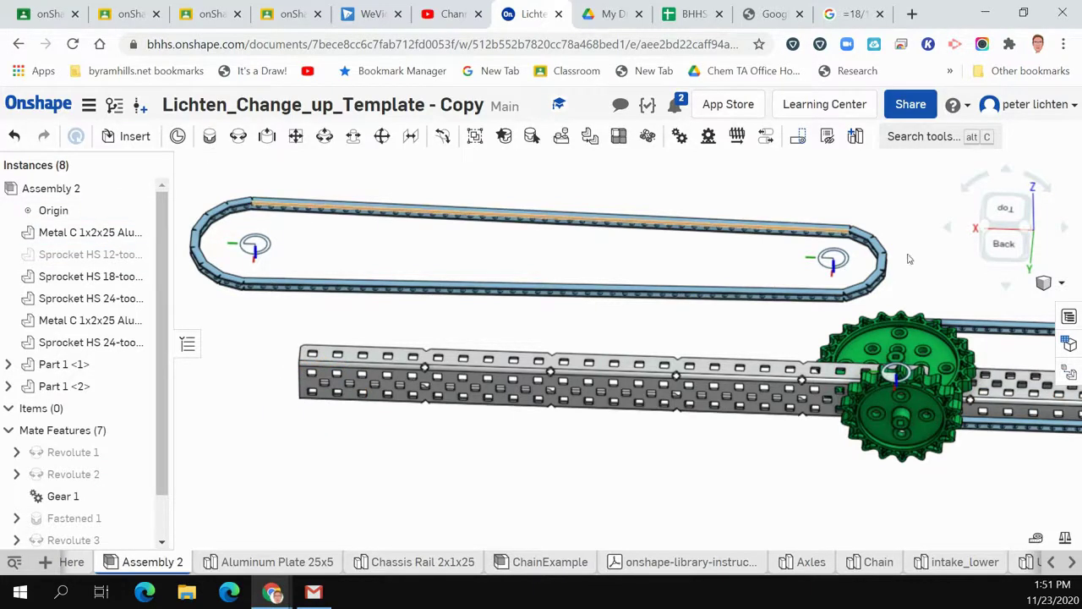
{"action": "left_click", "coordinate": [833, 260]}
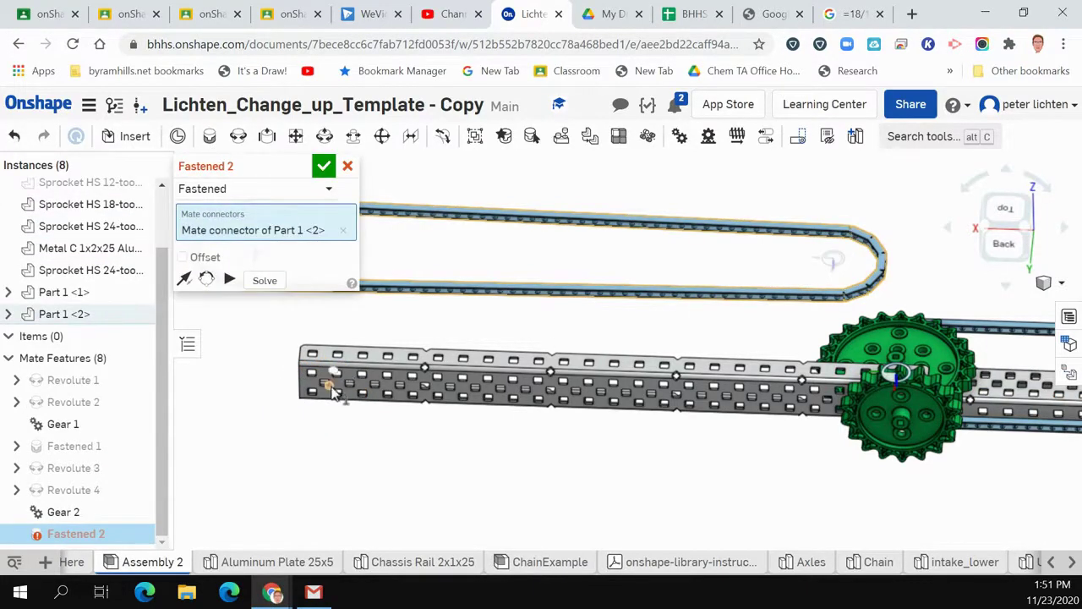
{"action": "scroll", "coordinate": [329, 387], "scroll_direction": "up", "scroll_amount": 10}
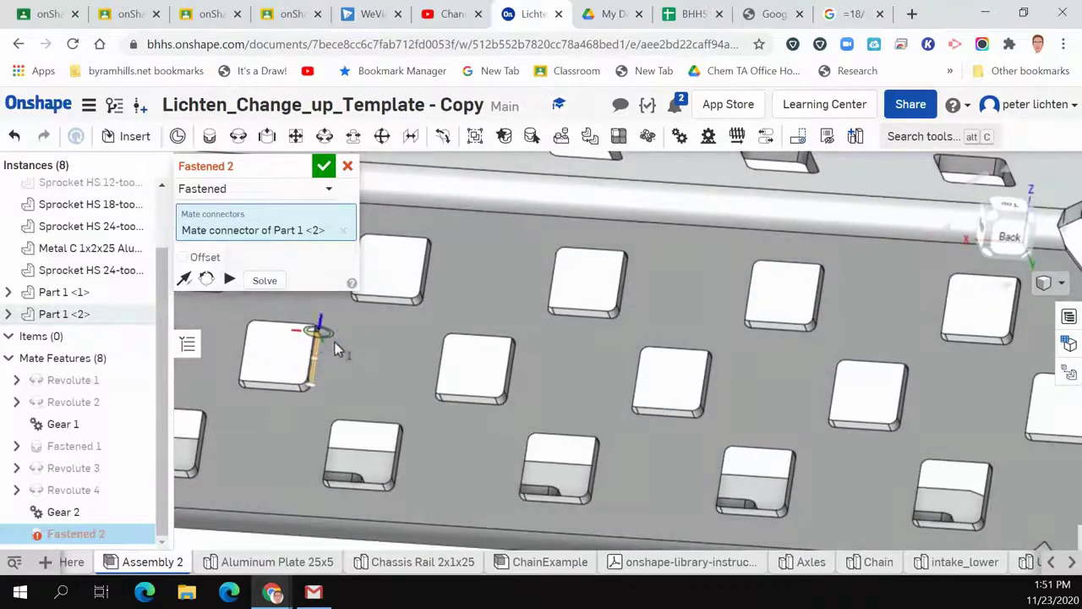
{"action": "left_click", "coordinate": [282, 360]}
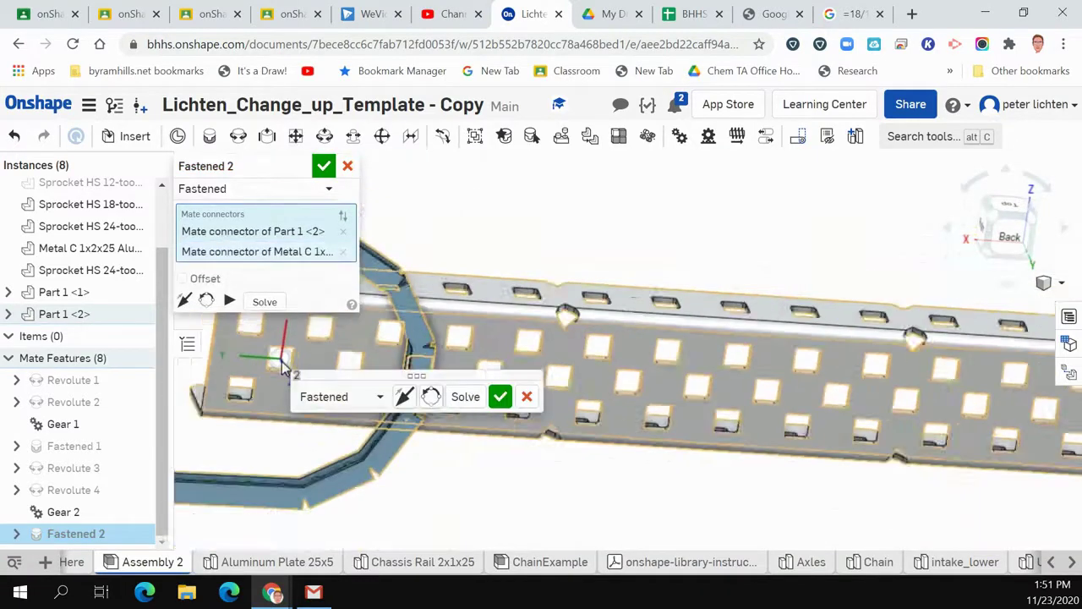
Step: Reorient the Fastened mate's secondary axis in two quarter turns so the chain runs along the channel
{"action": "scroll", "coordinate": [281, 360], "scroll_direction": "down", "scroll_amount": 5}
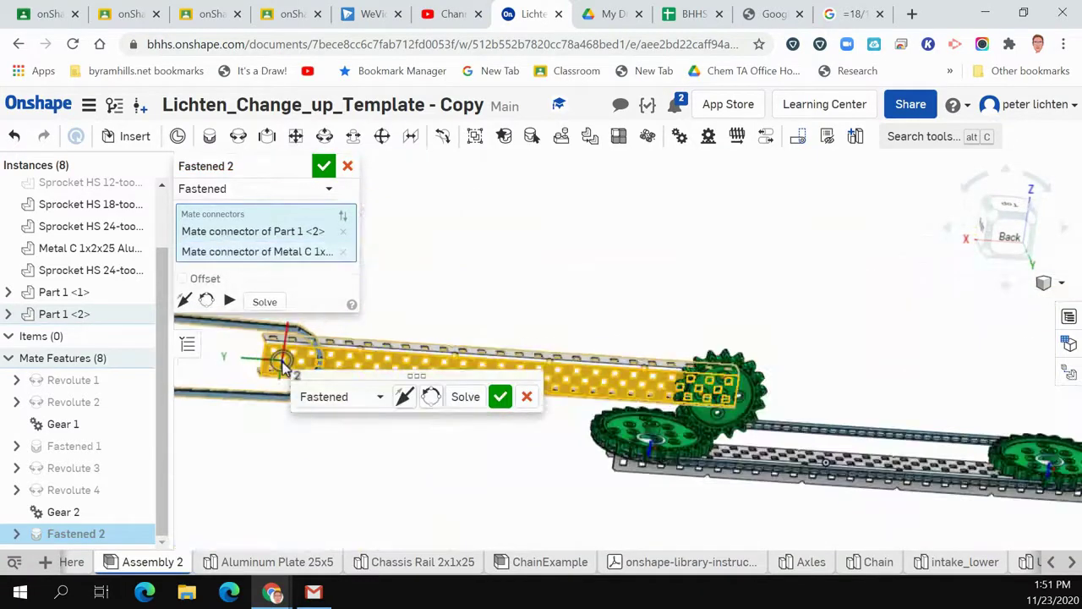
{"action": "left_click", "coordinate": [432, 401]}
{"action": "left_click", "coordinate": [432, 402]}
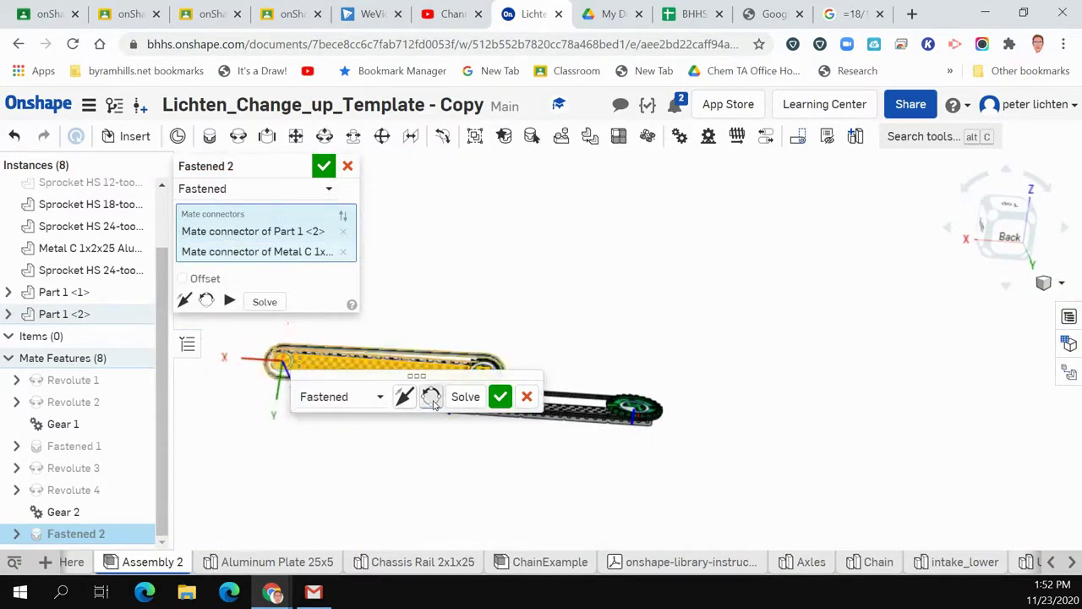
Step: Enable the offset on the chain's Fastened mate and set its Z offset to 0.2 in
{"action": "right_click_drag", "start_coordinate": [435, 304], "coordinate": [373, 314]}
{"action": "right_click_drag", "start_coordinate": [502, 295], "coordinate": [535, 262]}
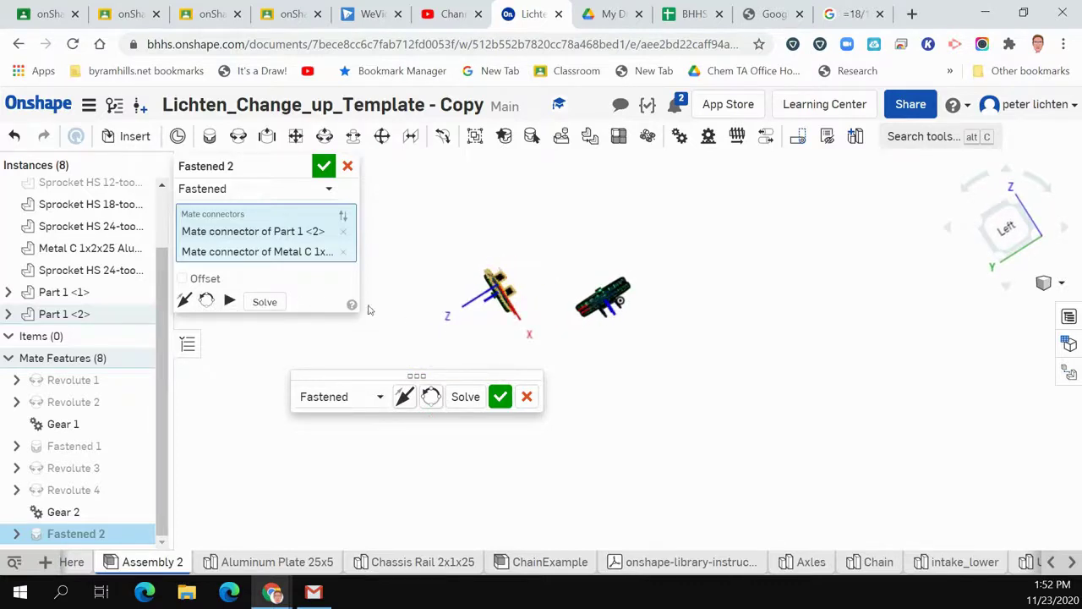
{"action": "scroll", "coordinate": [479, 317], "scroll_direction": "up", "scroll_amount": 5}
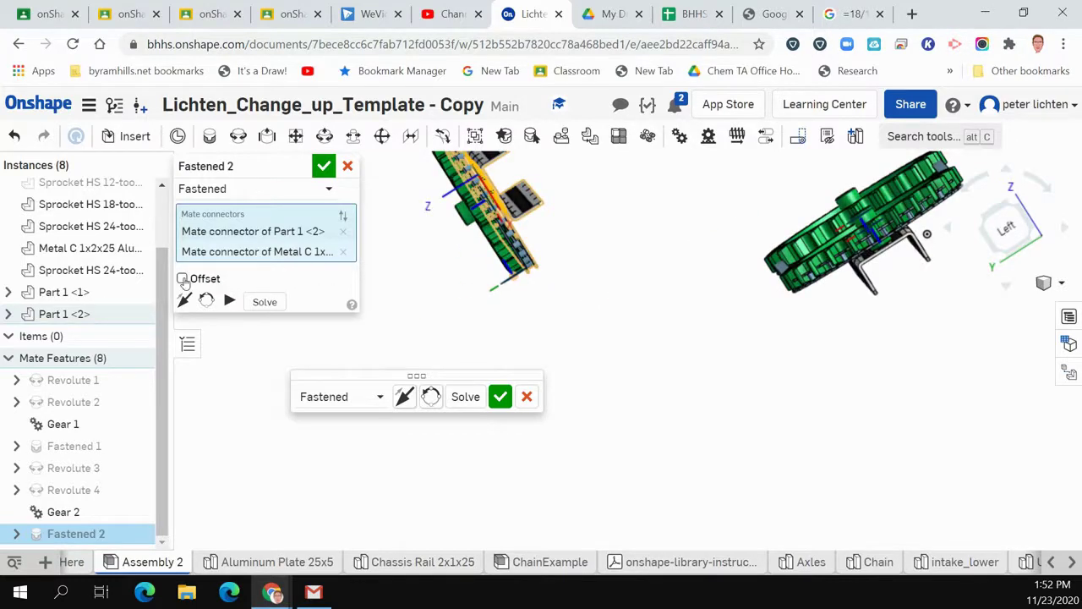
{"action": "left_click", "coordinate": [182, 279]}
{"action": "left_click", "coordinate": [308, 345]}
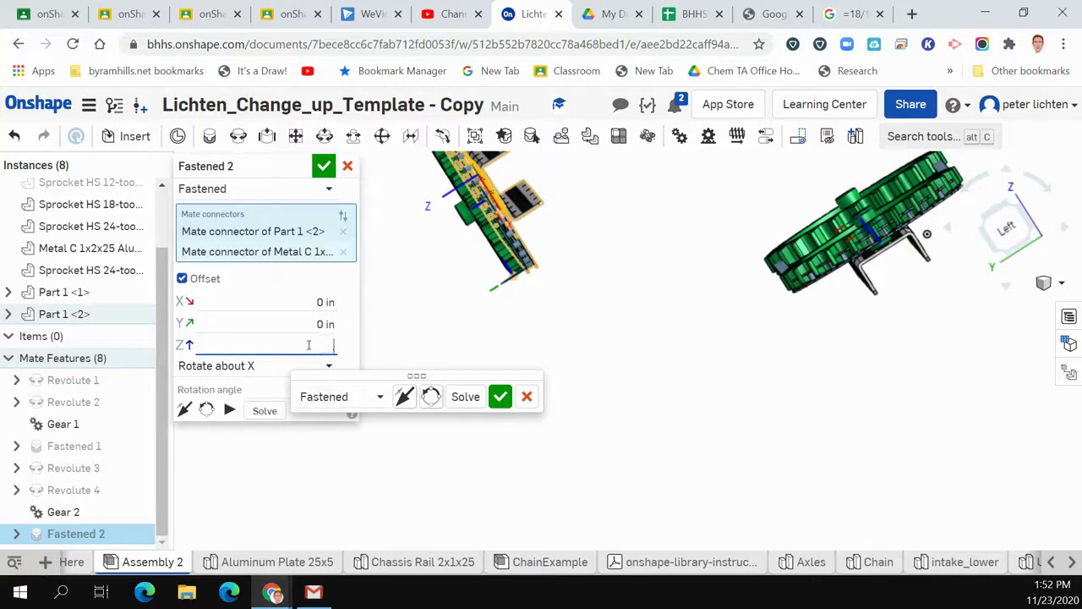
{"action": "type", "text": ".2"}
{"action": "key", "text": "Return"}
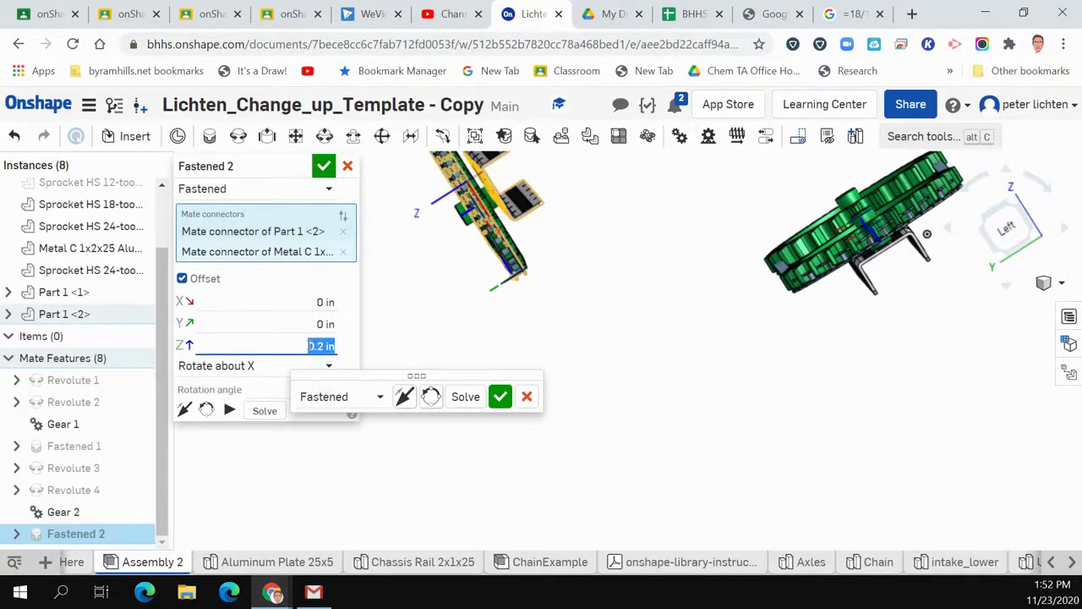
Step: Accept the chain's Fastened mate and show the hidden 12-tooth sprocket again
{"action": "left_click", "coordinate": [324, 166]}
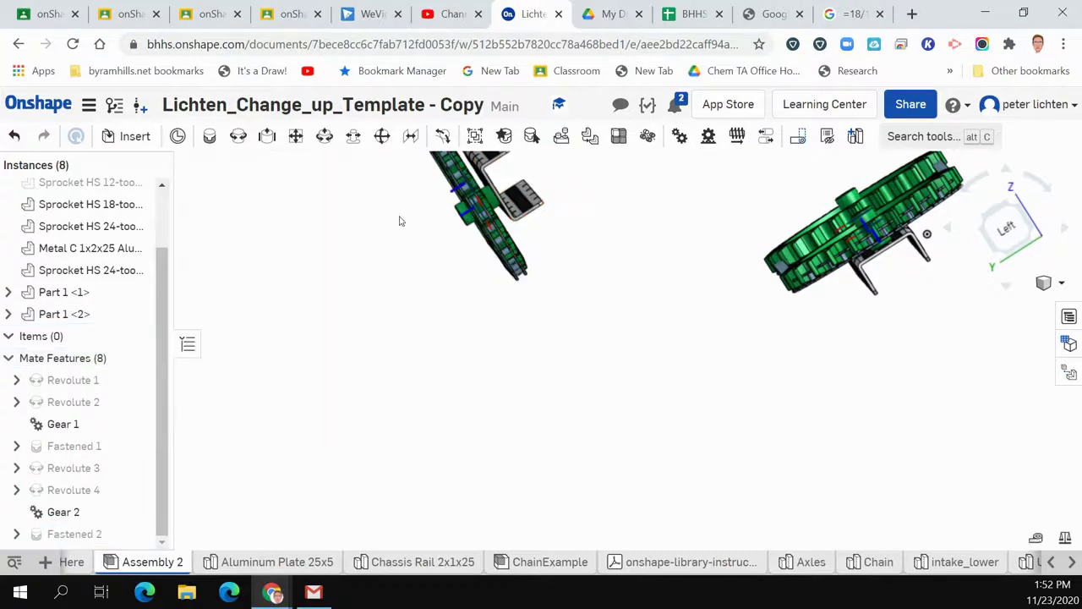
{"action": "right_click_drag", "start_coordinate": [432, 339], "coordinate": [494, 390]}
{"action": "scroll", "coordinate": [474, 334], "scroll_direction": "down", "scroll_amount": 5}
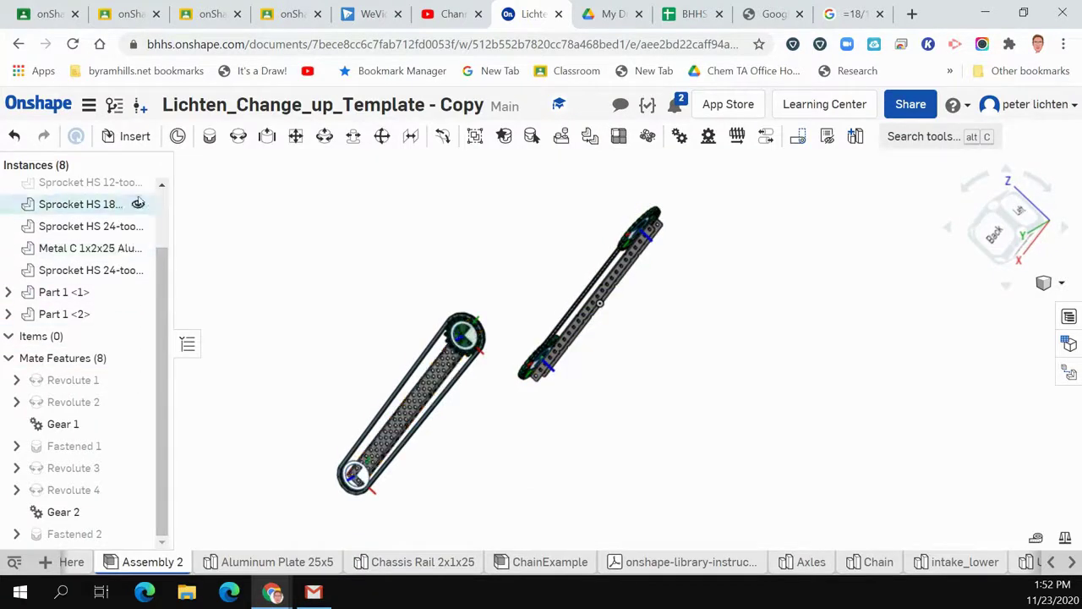
{"action": "left_click", "coordinate": [140, 184]}
{"action": "right_click_drag", "start_coordinate": [293, 387], "coordinate": [312, 367]}
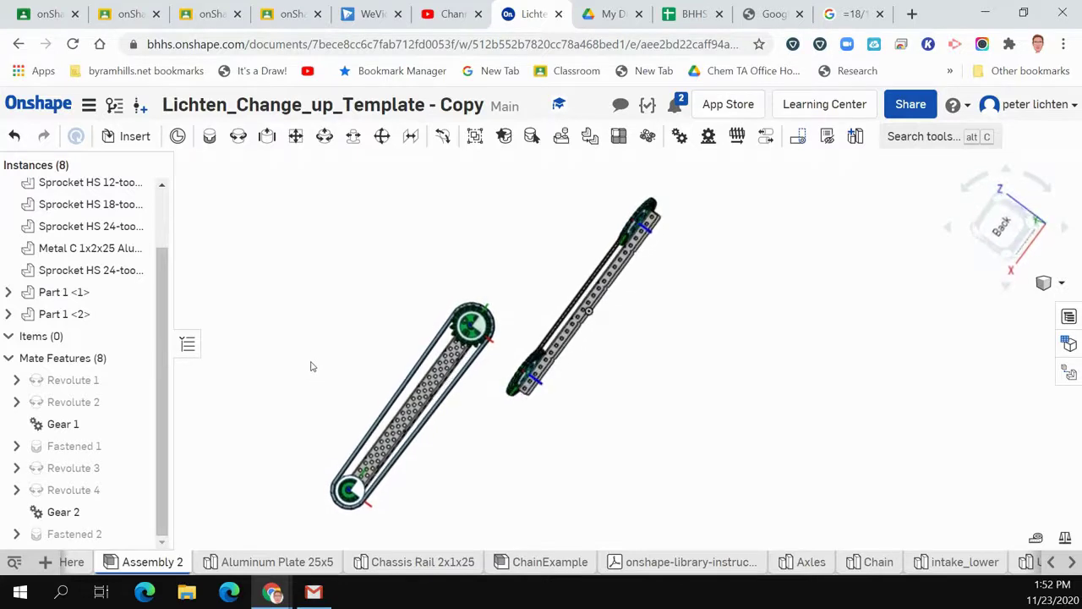
{"action": "right_click", "coordinate": [464, 515]}
{"action": "left_click", "coordinate": [449, 511]}
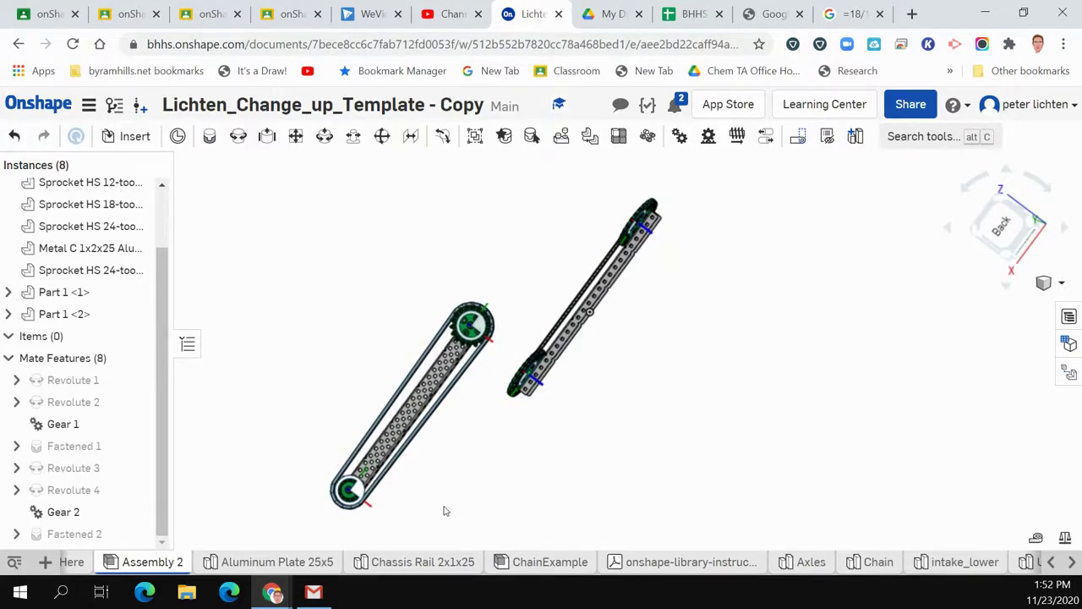
Step: Animate the Revolute 4 mate from 0 to 360 deg to check the motion, then stop and close the animation
{"action": "right_click", "coordinate": [80, 489]}
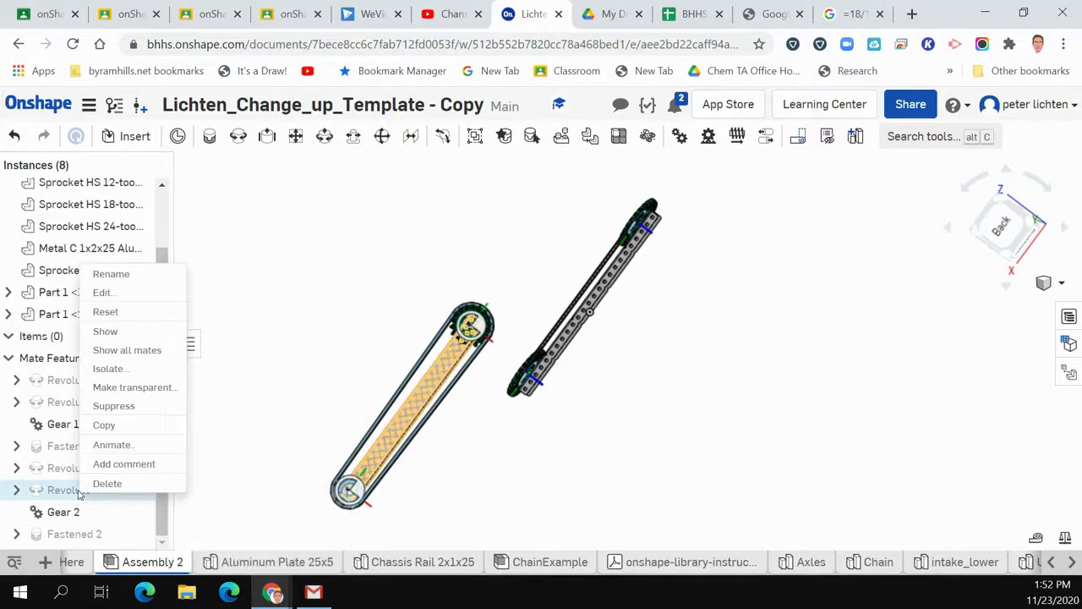
{"action": "left_click", "coordinate": [126, 446]}
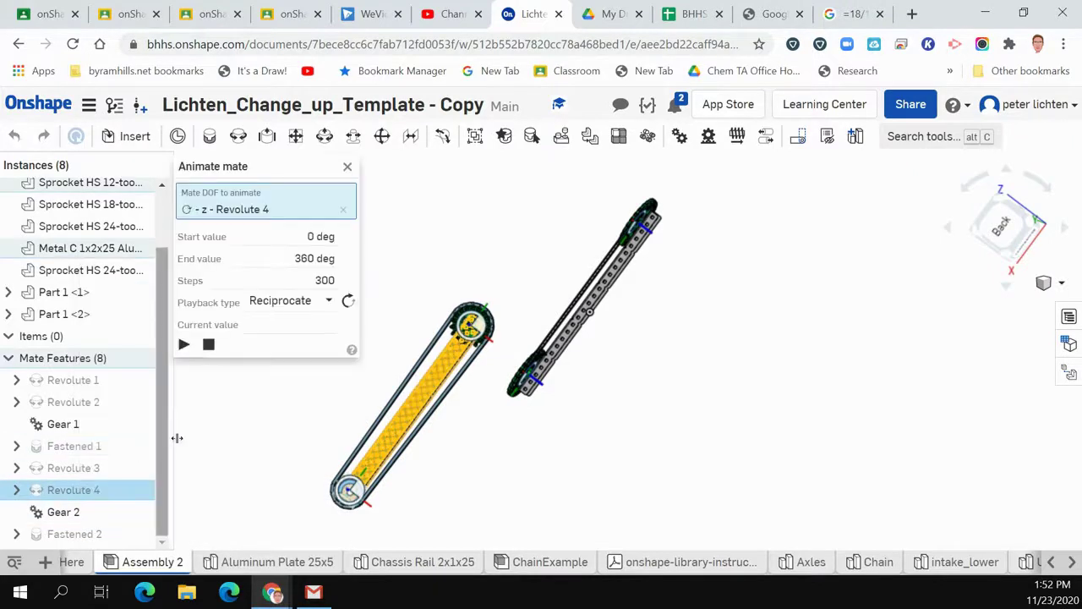
{"action": "left_click", "coordinate": [184, 346]}
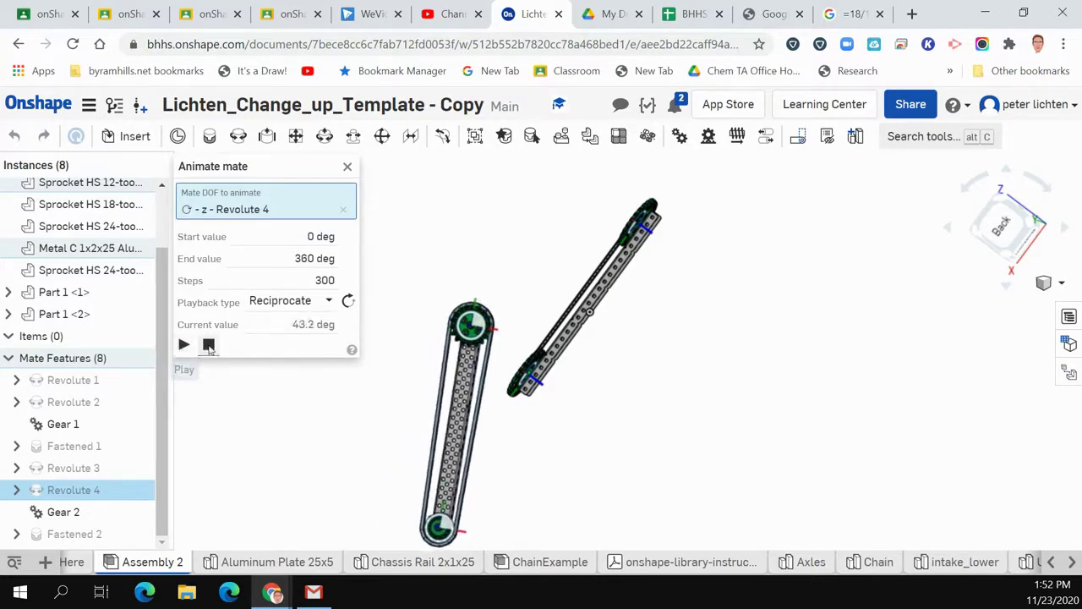
{"action": "left_click", "coordinate": [209, 345]}
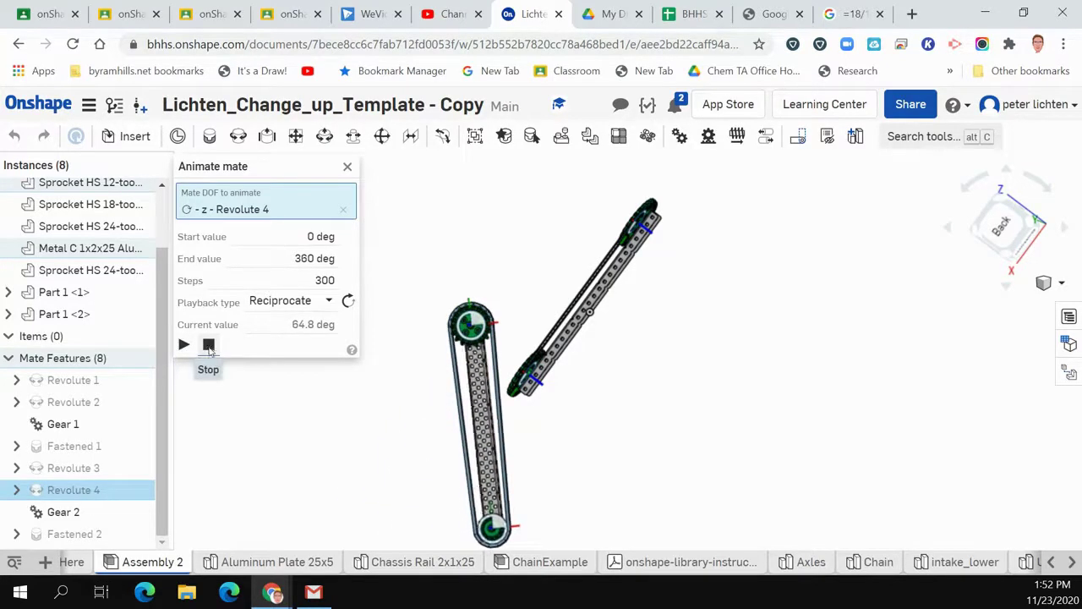
{"action": "left_click", "coordinate": [348, 169]}
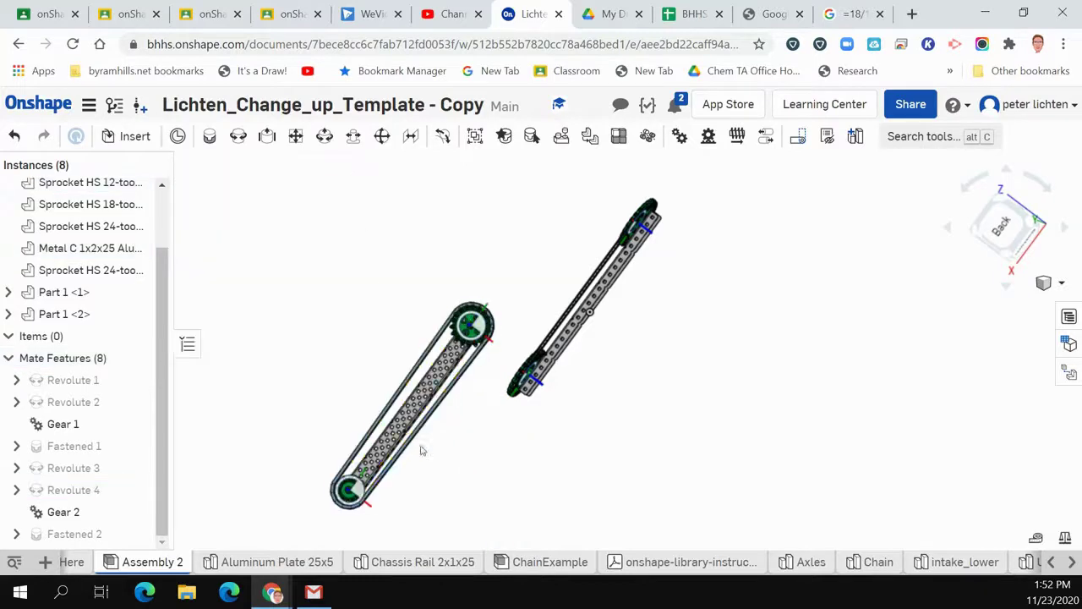
Step: Rotate the channel carrying the 12- and 18-tooth sprockets 90 deg so its chain drive faces the same way as the 24-tooth drive
{"action": "right_click", "coordinate": [399, 415]}
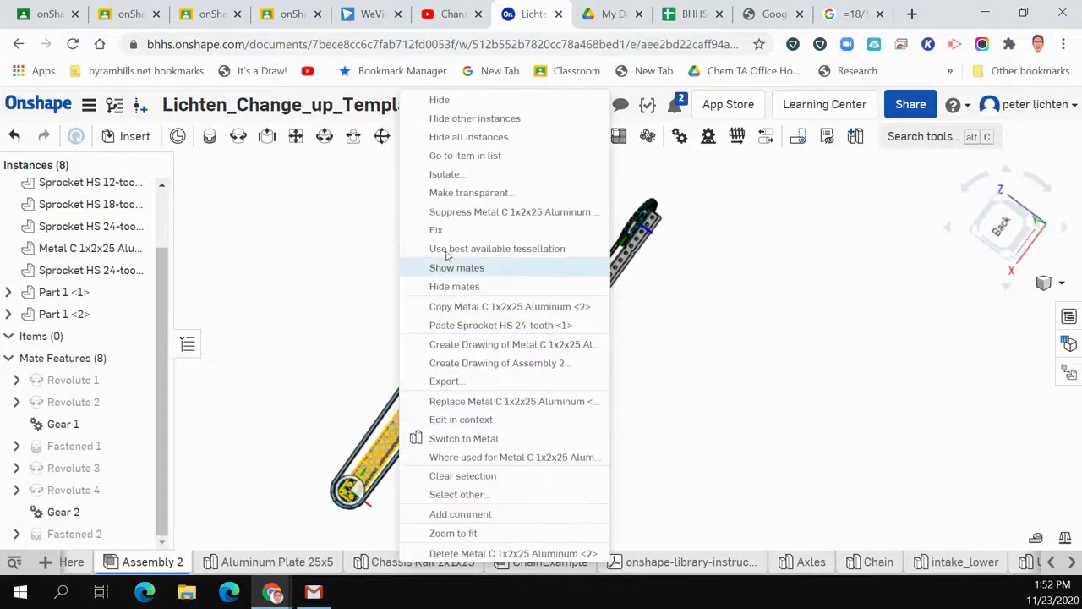
{"action": "left_click", "coordinate": [312, 271]}
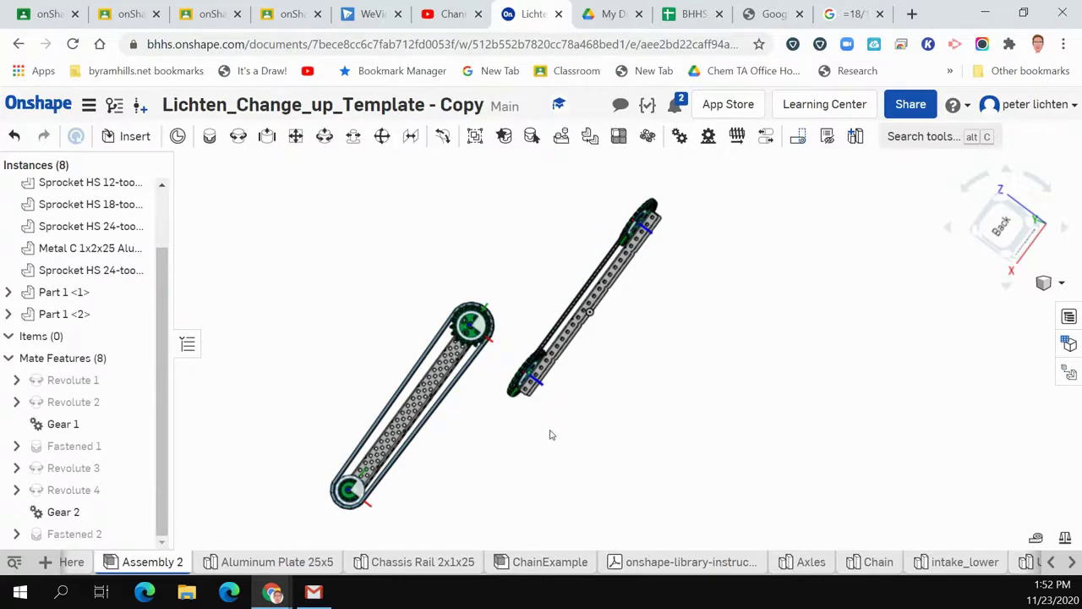
{"action": "right_click_drag", "start_coordinate": [548, 431], "coordinate": [628, 456]}
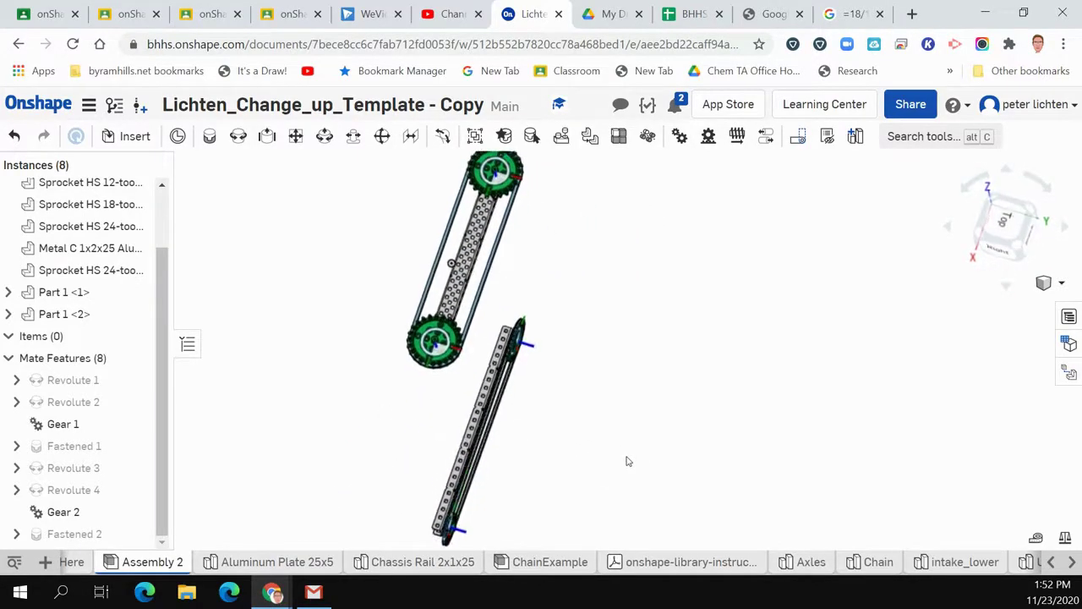
{"action": "left_click", "coordinate": [464, 448]}
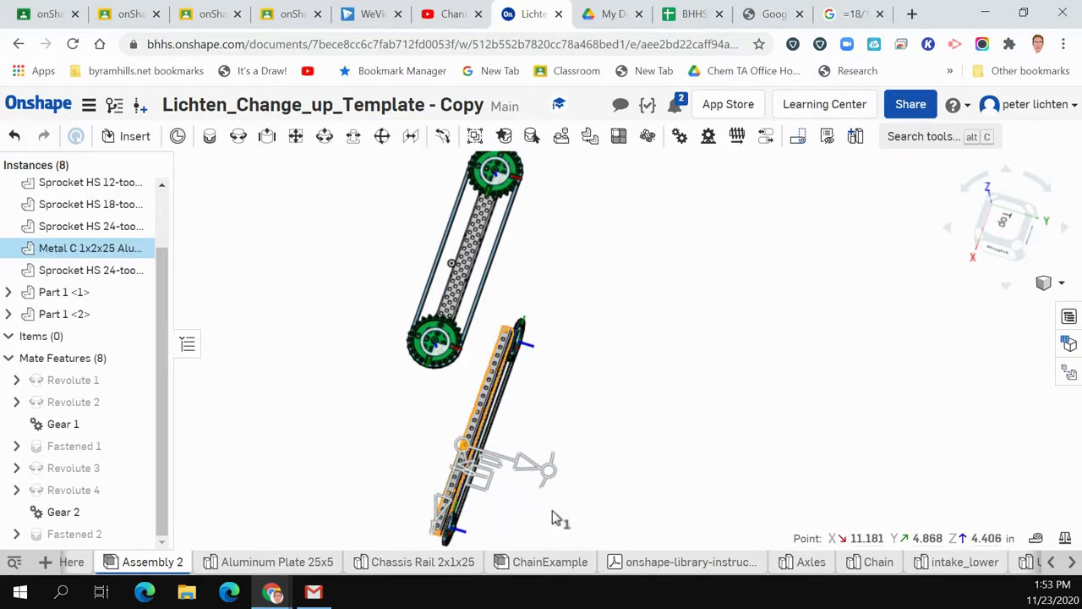
{"action": "left_click_drag", "start_coordinate": [454, 476], "coordinate": [486, 526]}
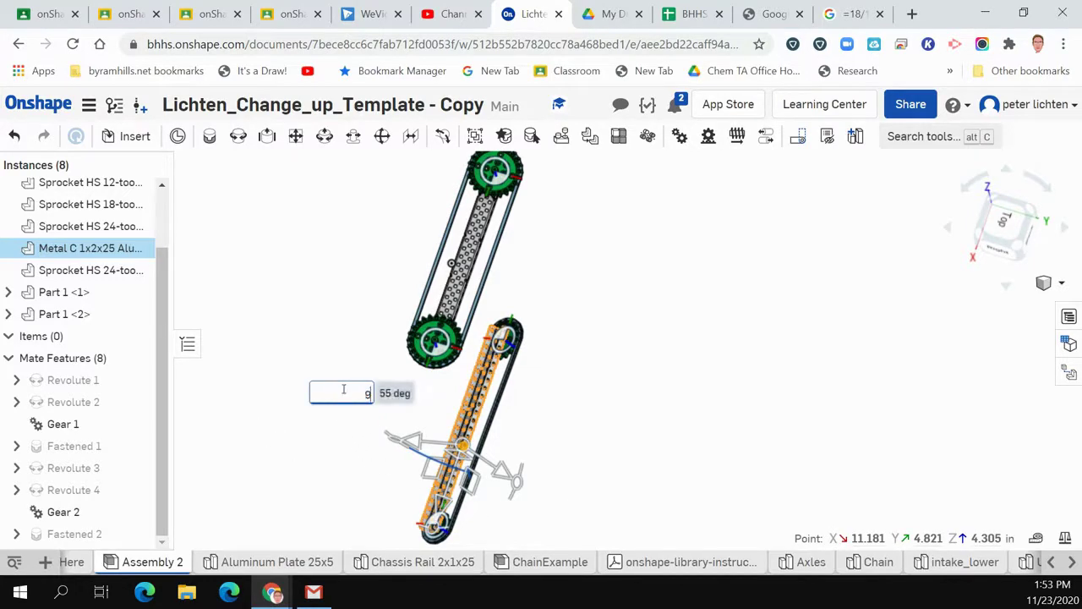
{"action": "key", "text": "Return"}
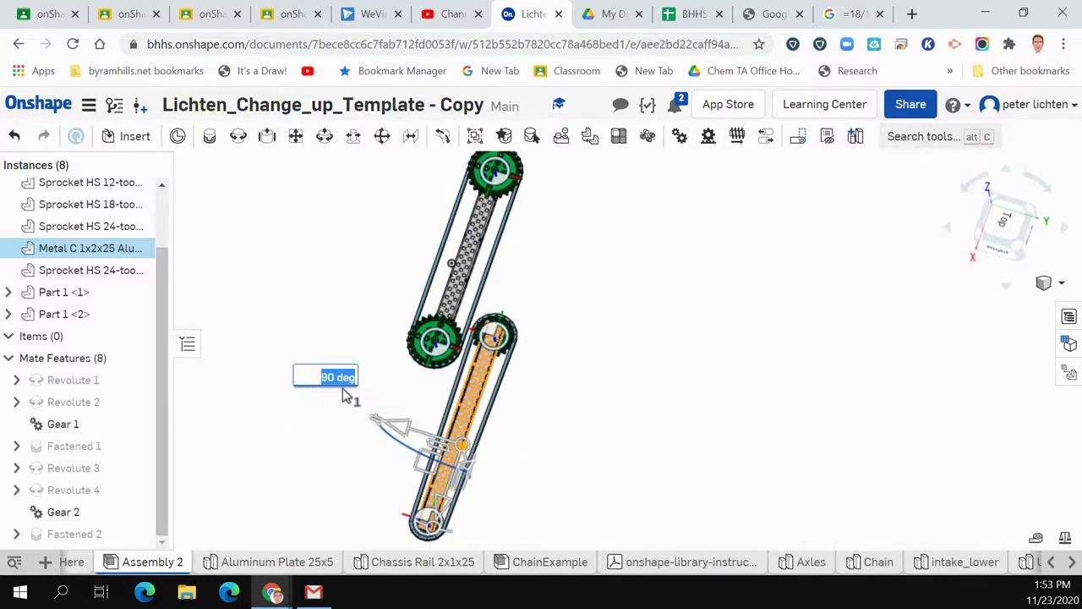
{"action": "left_click", "coordinate": [564, 446]}
Step: Add a gear relation with ratio 1 between the Revolute 1 and Revolute 3 mates to link the two chain drives
{"action": "mouse_move", "coordinate": [570, 442]}
{"action": "right_mouse_down"}
{"action": "mouse_move", "coordinate": [578, 415]}
{"action": "mouse_move", "coordinate": [499, 385]}
{"action": "mouse_move", "coordinate": [515, 403]}
{"action": "mouse_move", "coordinate": [597, 420]}
{"action": "mouse_move", "coordinate": [591, 435]}
{"action": "right_mouse_up"}
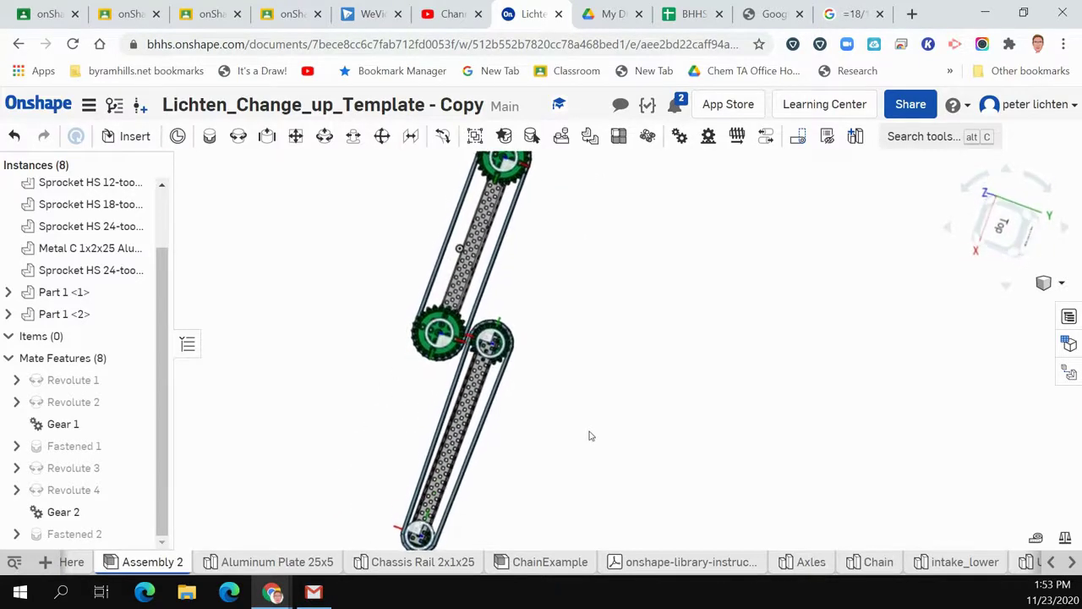
{"action": "scroll", "coordinate": [590, 436], "scroll_direction": "down", "scroll_amount": 3}
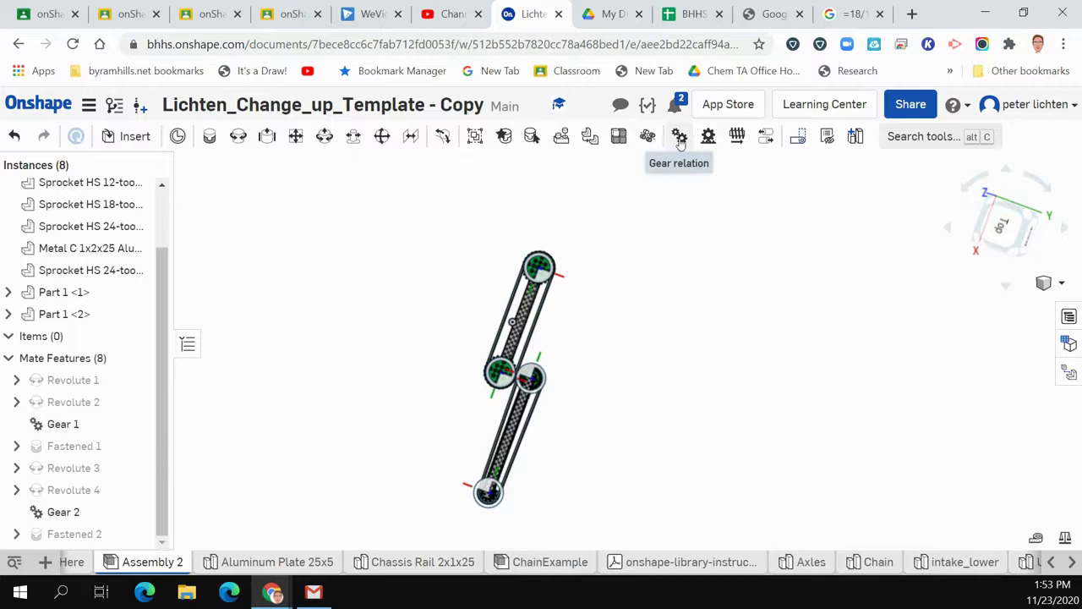
{"action": "left_click", "coordinate": [680, 136]}
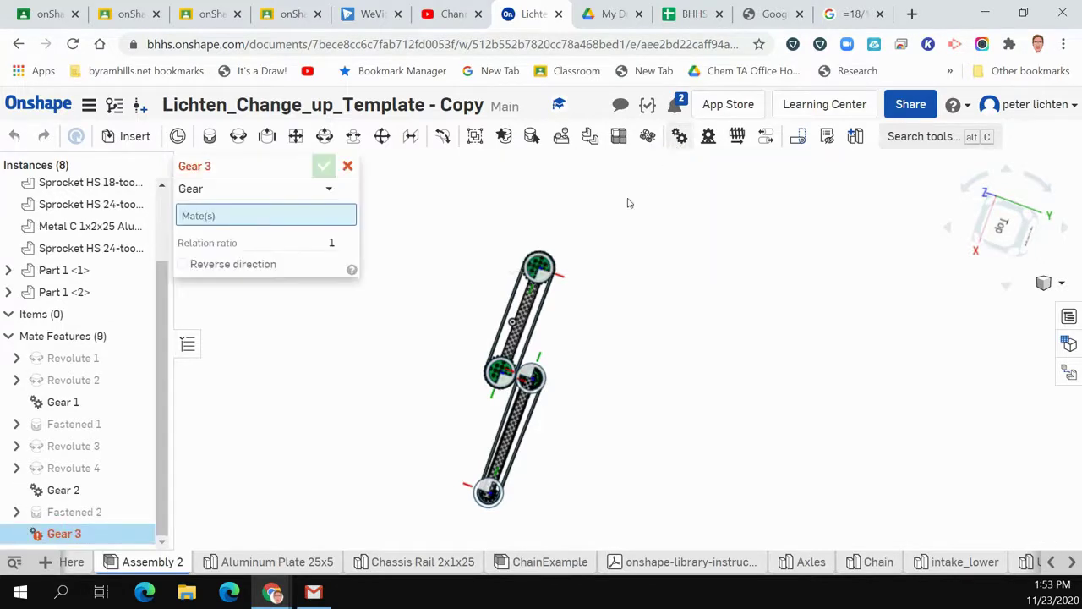
{"action": "left_click", "coordinate": [61, 365]}
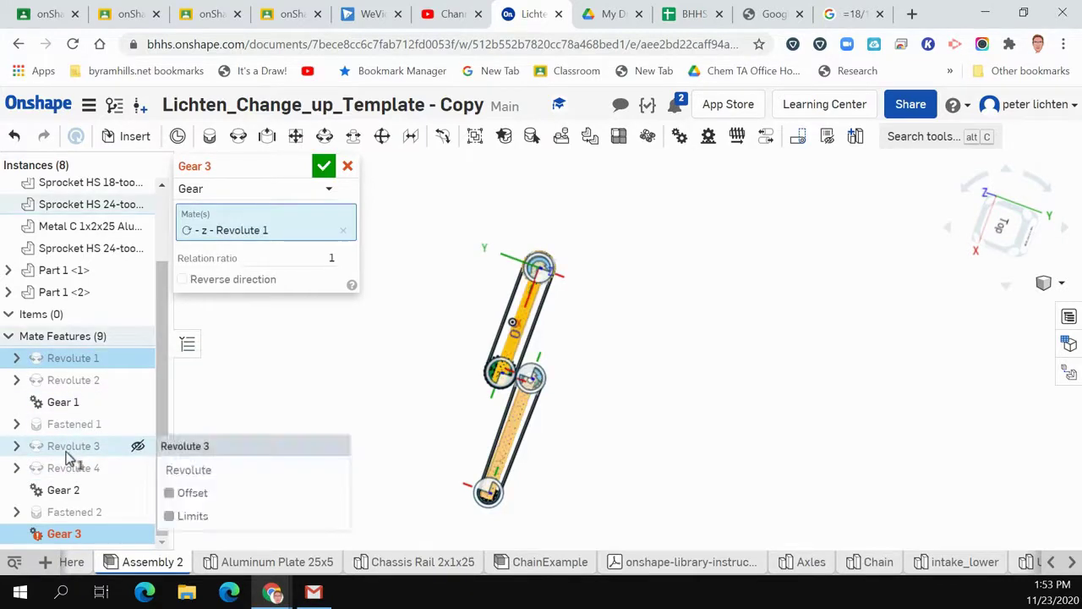
{"action": "left_click", "coordinate": [67, 448]}
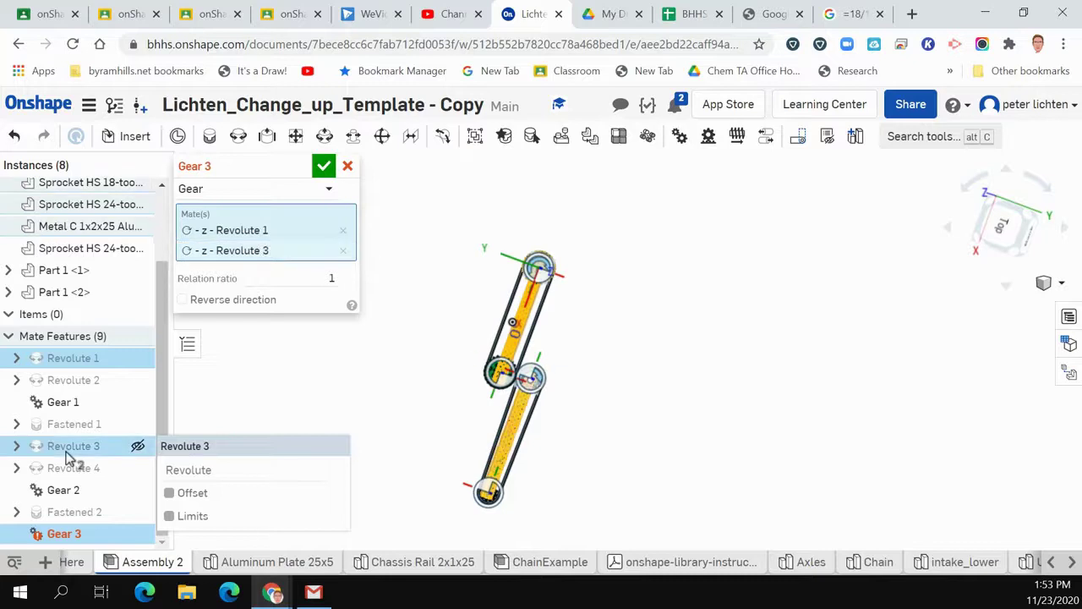
{"action": "left_click", "coordinate": [324, 165]}
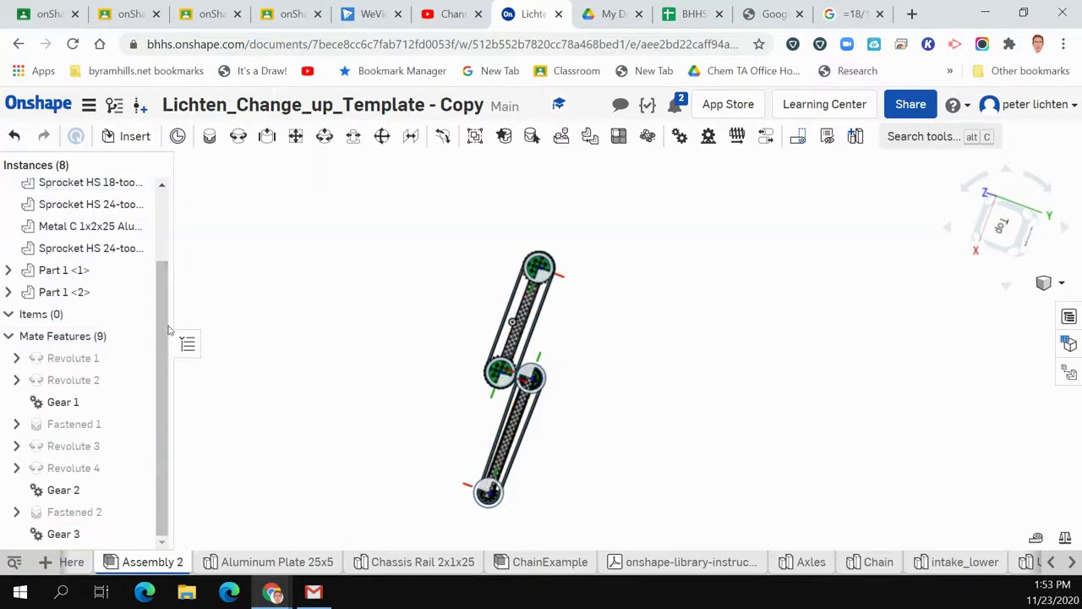
Step: Animate the Revolute 1 mate from 0 to 360 deg to check the linked drives, then stop and close the animation
{"action": "right_click", "coordinate": [69, 366]}
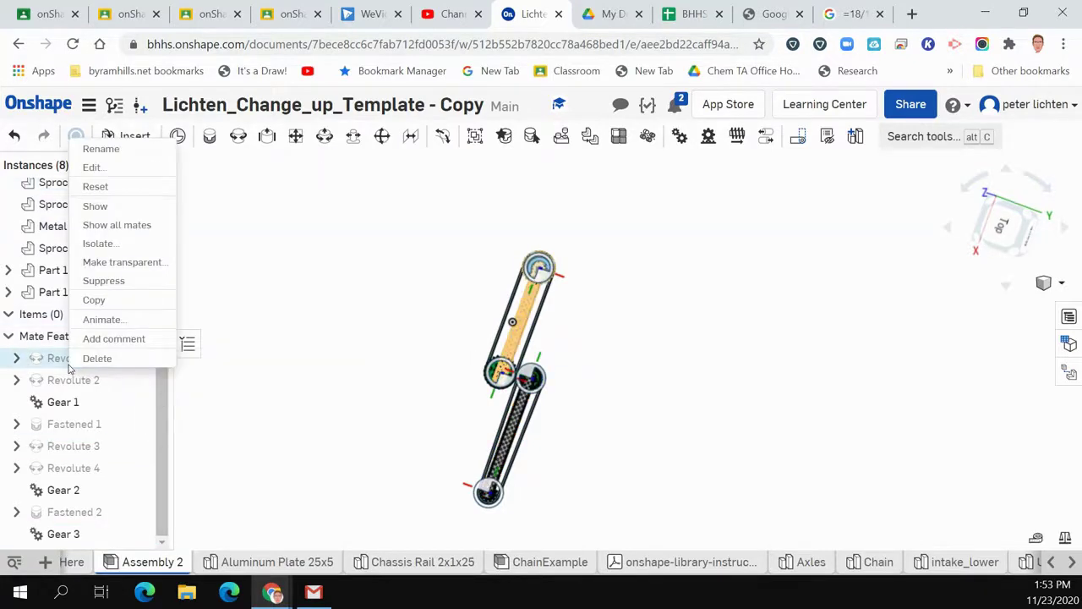
{"action": "left_click", "coordinate": [100, 321]}
{"action": "left_click", "coordinate": [184, 345]}
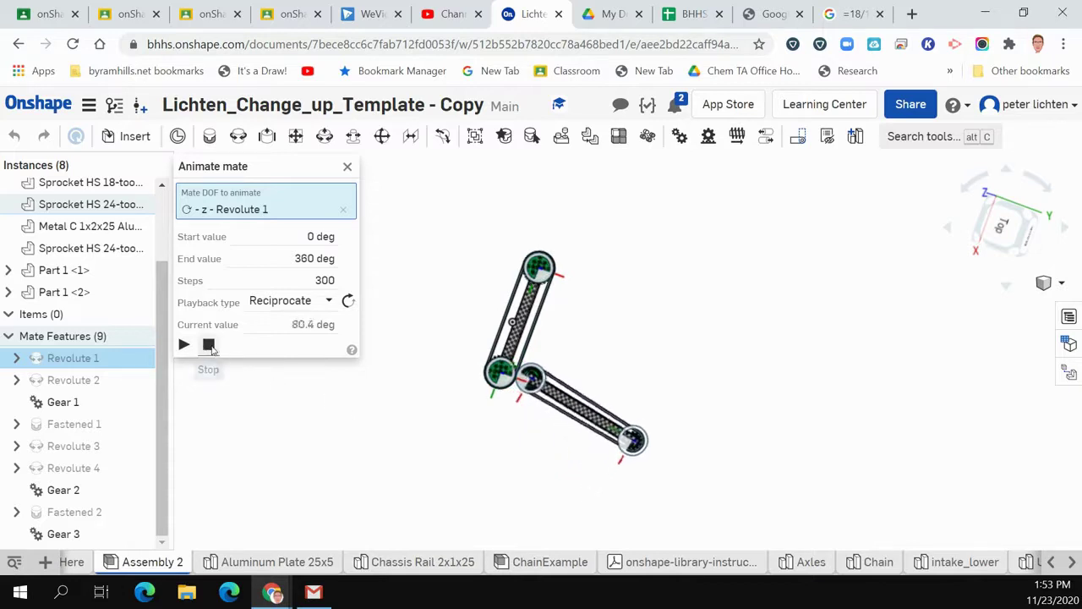
{"action": "left_click", "coordinate": [210, 347]}
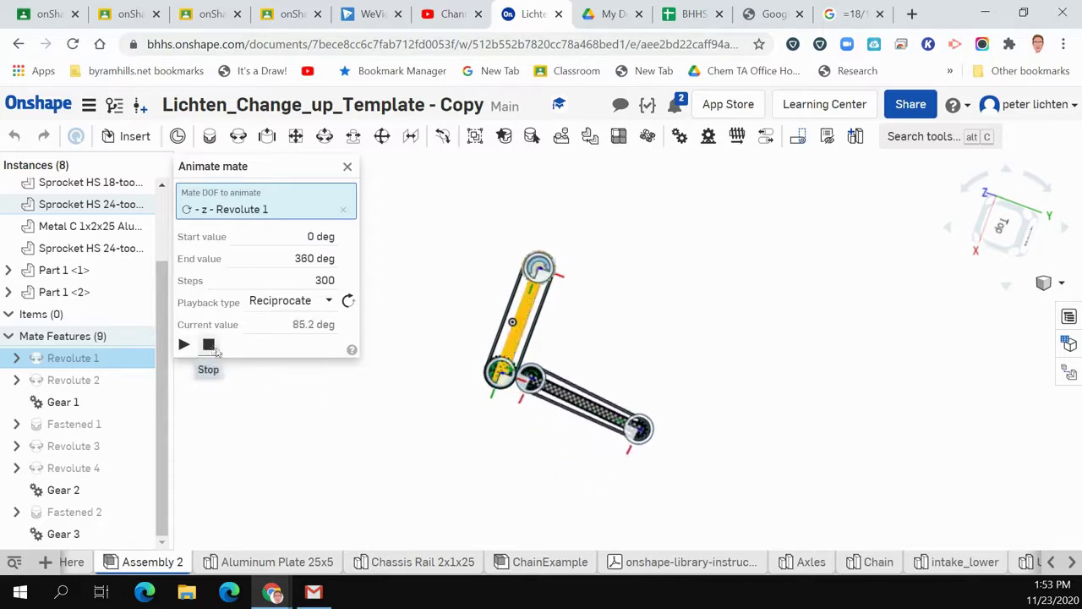
{"action": "left_click", "coordinate": [349, 169]}
Step: Fix the Metal C 1x2x25 channel that carries the 12- and 18-tooth sprockets in place
{"action": "scroll", "coordinate": [509, 428], "scroll_direction": "up", "scroll_amount": 5}
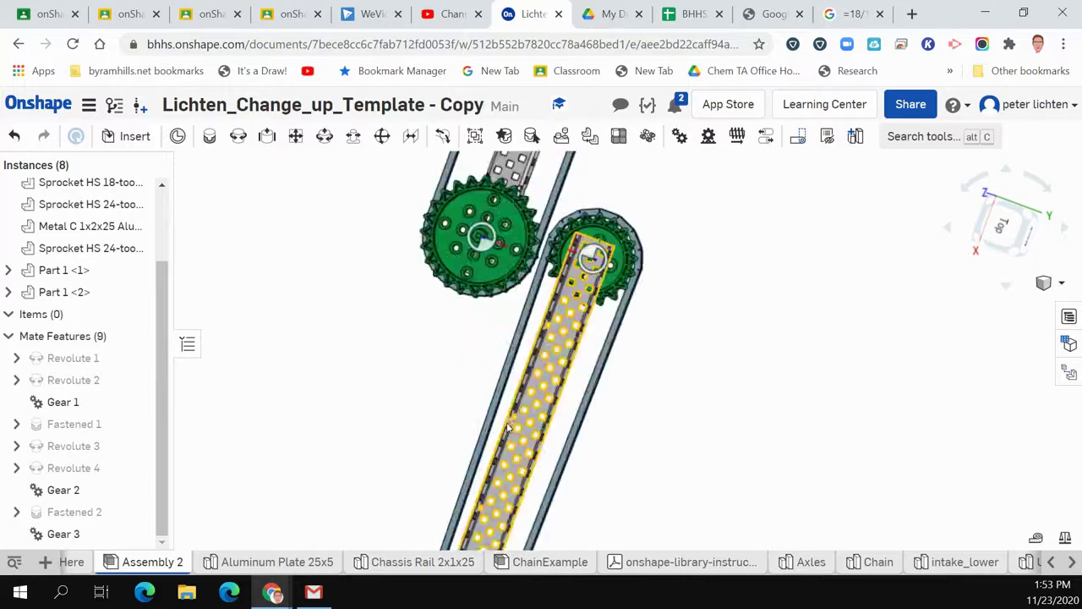
{"action": "scroll", "coordinate": [508, 428], "scroll_direction": "up", "scroll_amount": 5}
{"action": "right_click", "coordinate": [567, 363]}
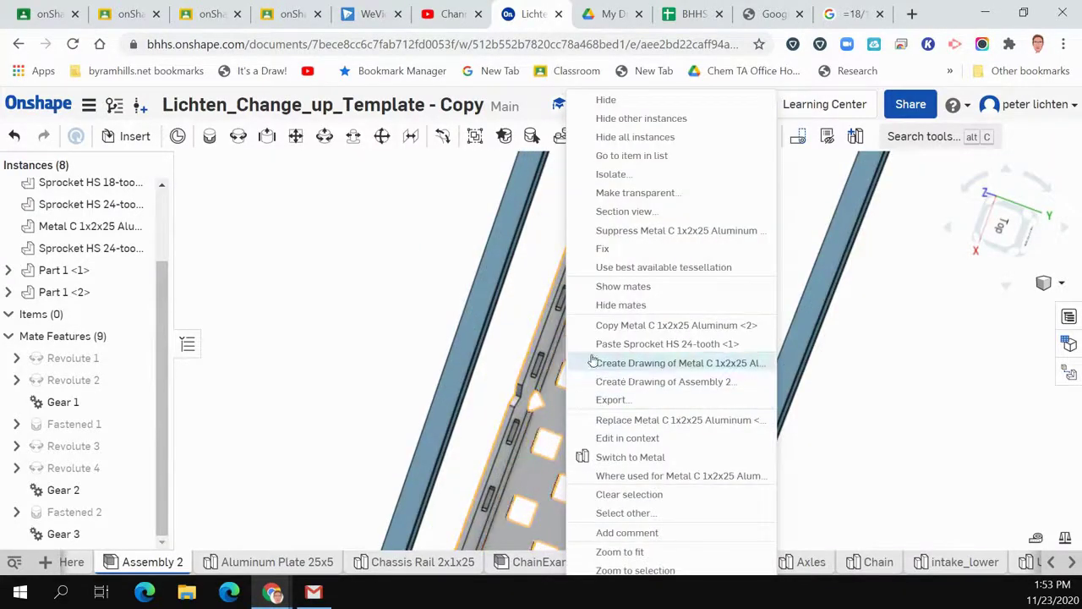
{"action": "left_click", "coordinate": [602, 248]}
{"action": "scroll", "coordinate": [396, 286], "scroll_direction": "down", "scroll_amount": 5}
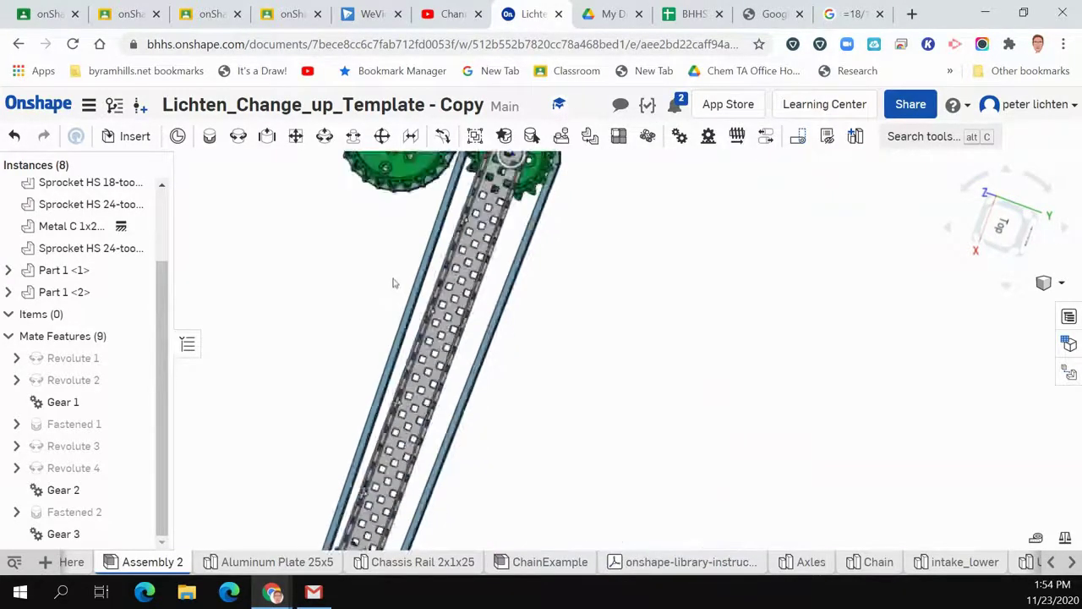
{"action": "scroll", "coordinate": [393, 283], "scroll_direction": "down", "scroll_amount": 5}
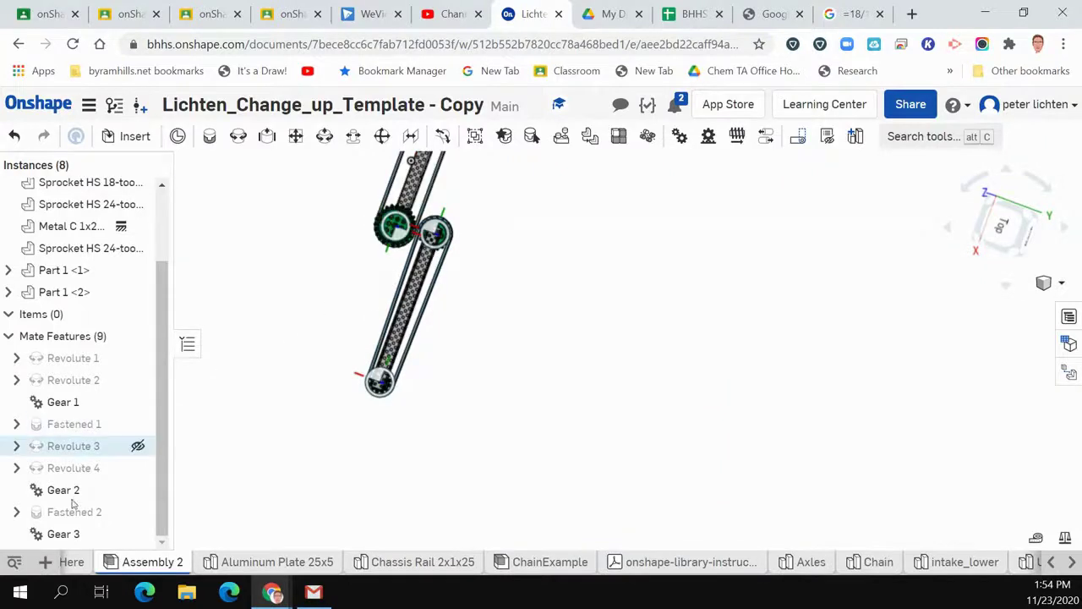
Step: Animate the Revolute 1 mate again, set the steps to 50 for faster playback, and stop it after watching all sprockets
{"action": "right_click", "coordinate": [74, 359]}
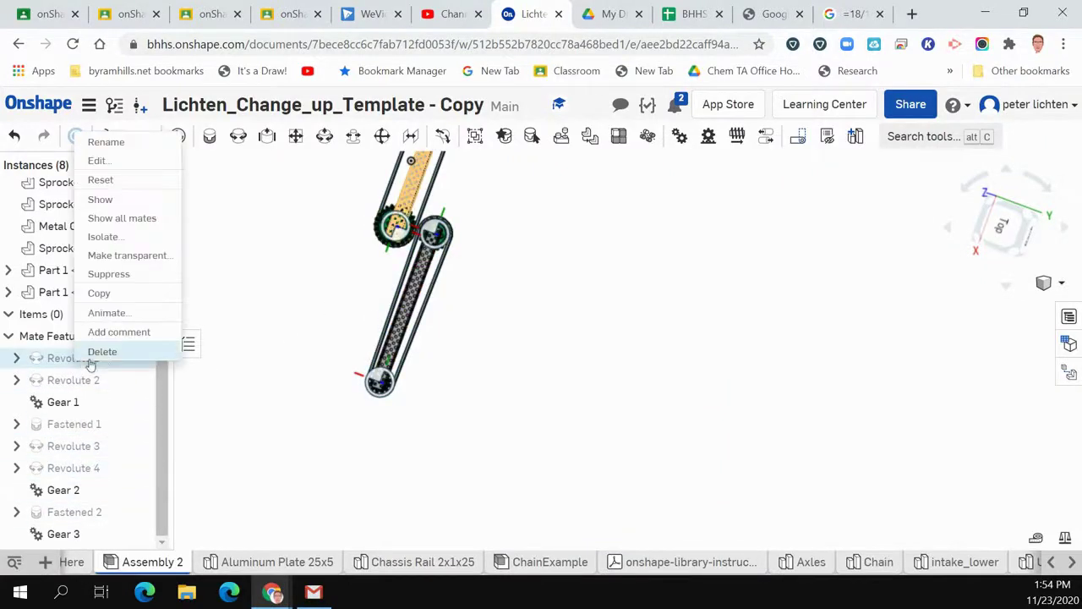
{"action": "left_click", "coordinate": [100, 312]}
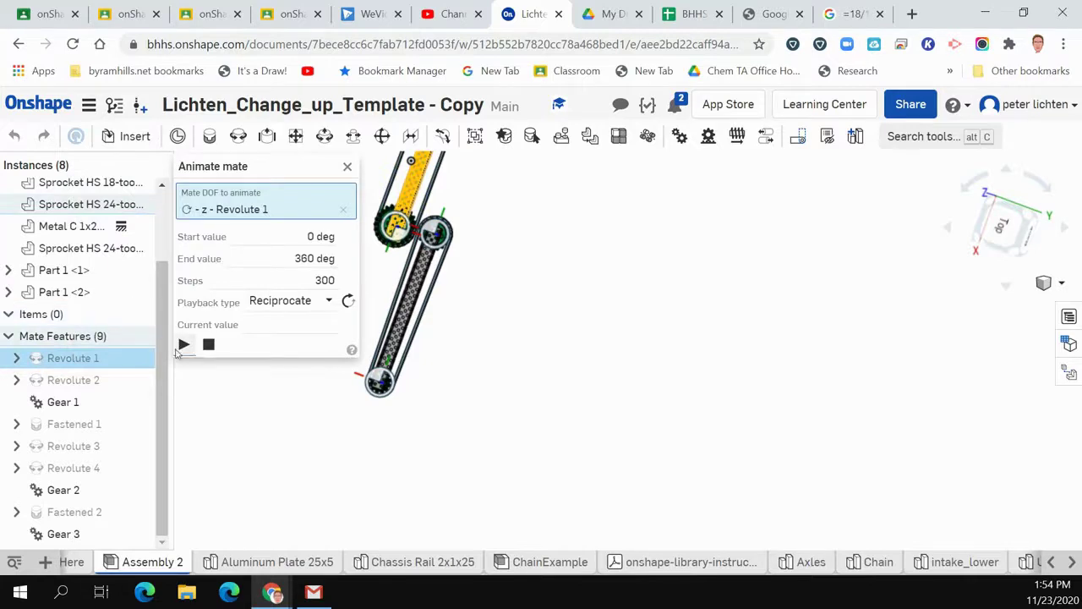
{"action": "left_click", "coordinate": [183, 344]}
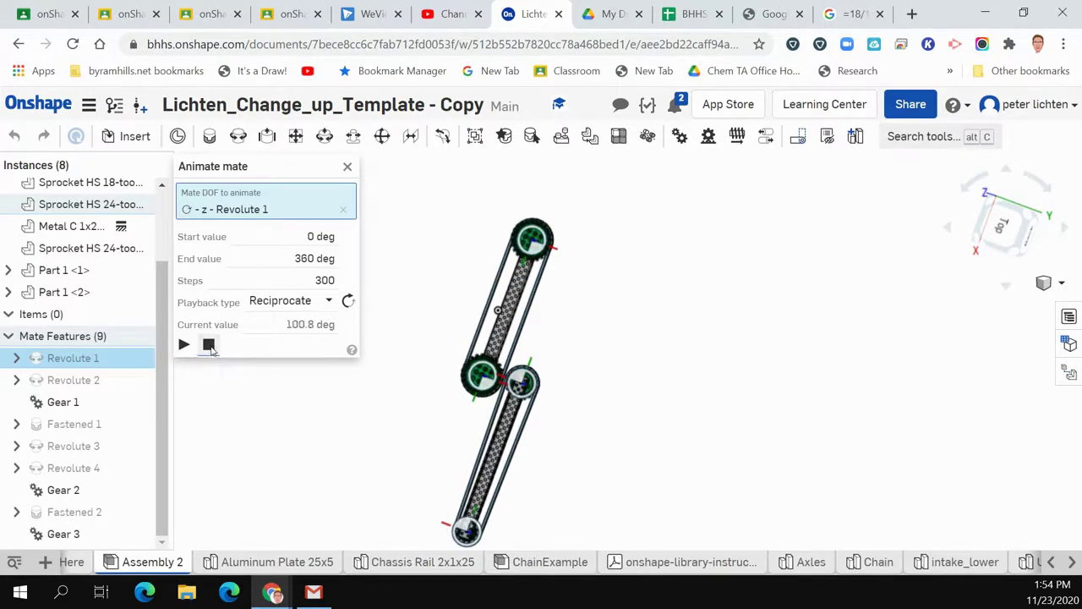
{"action": "left_click_drag", "start_coordinate": [315, 280], "coordinate": [346, 279]}
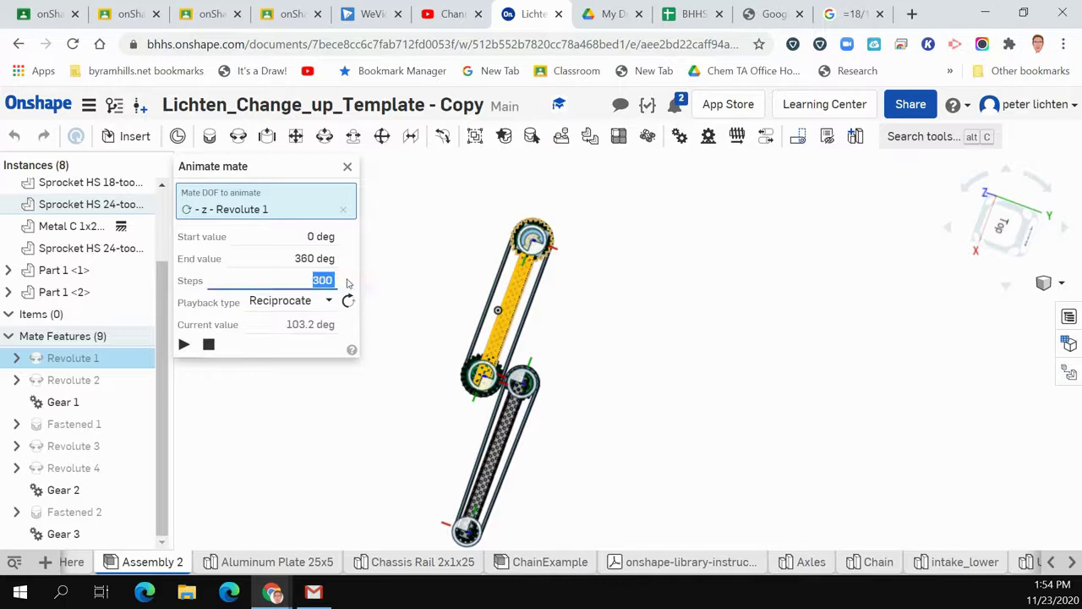
{"action": "left_click", "coordinate": [208, 344]}
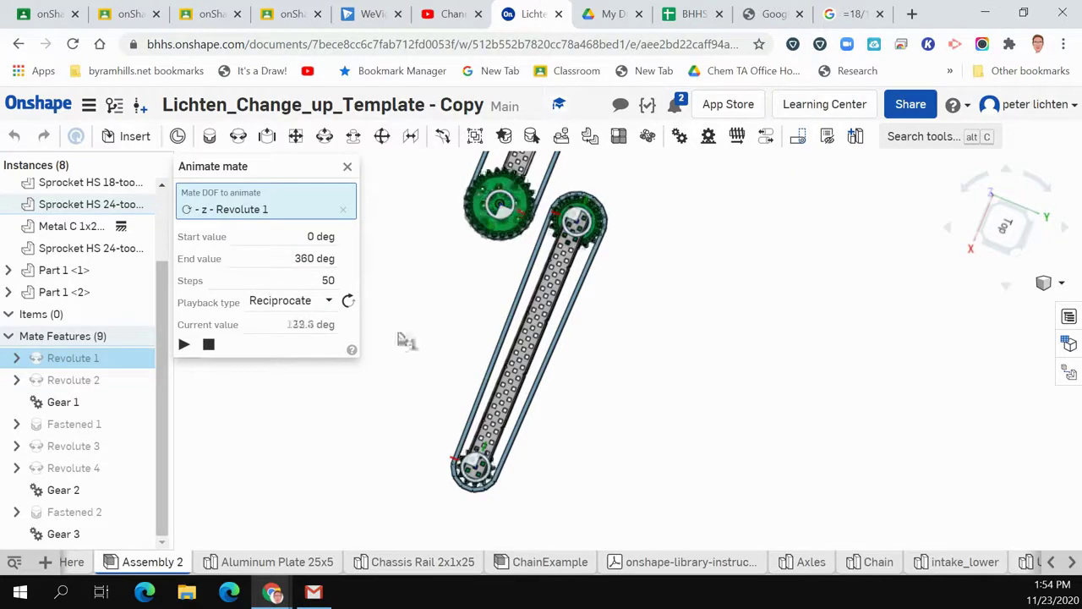
{"action": "left_click", "coordinate": [208, 345]}
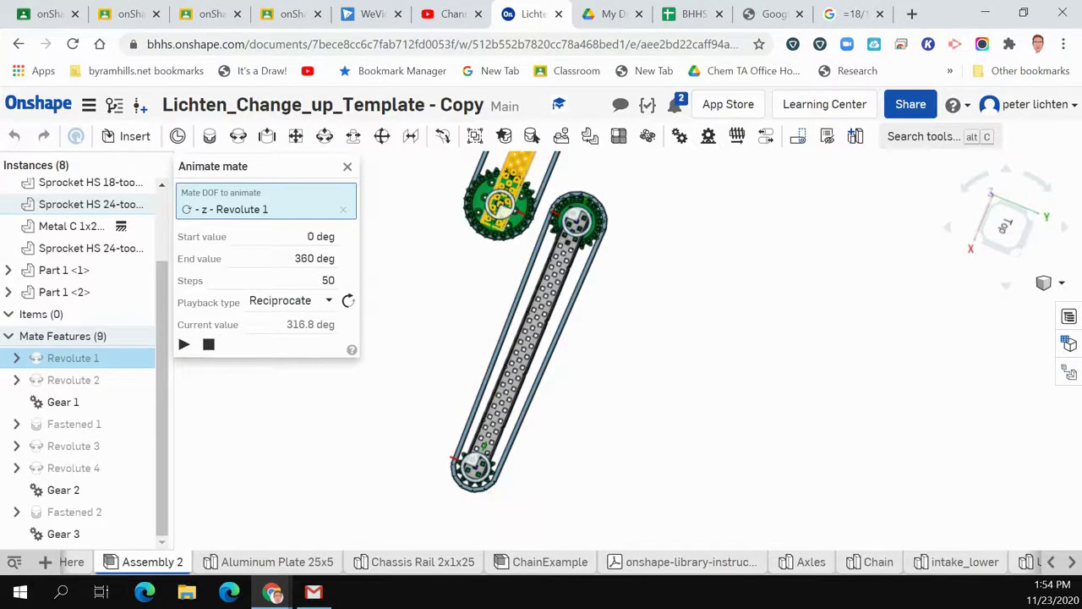